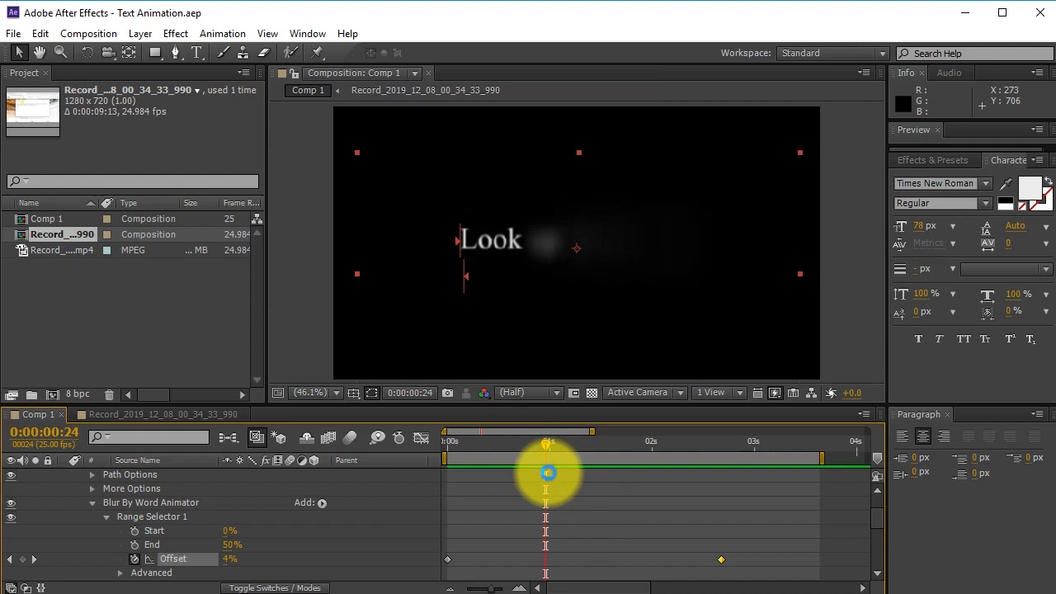
# - Add an Offset keyframe for Range Selector 1 of the Blur By Word Animator at 0:00:01:16
pyautogui.moveTo(544, 444)
pyautogui.mouseDown()
pyautogui.moveTo(583, 456)
pyautogui.moveTo(560, 460)
pyautogui.moveTo(562, 470)
pyautogui.moveTo(550, 448)
pyautogui.moveTo(561, 444)
pyautogui.mouseUp()
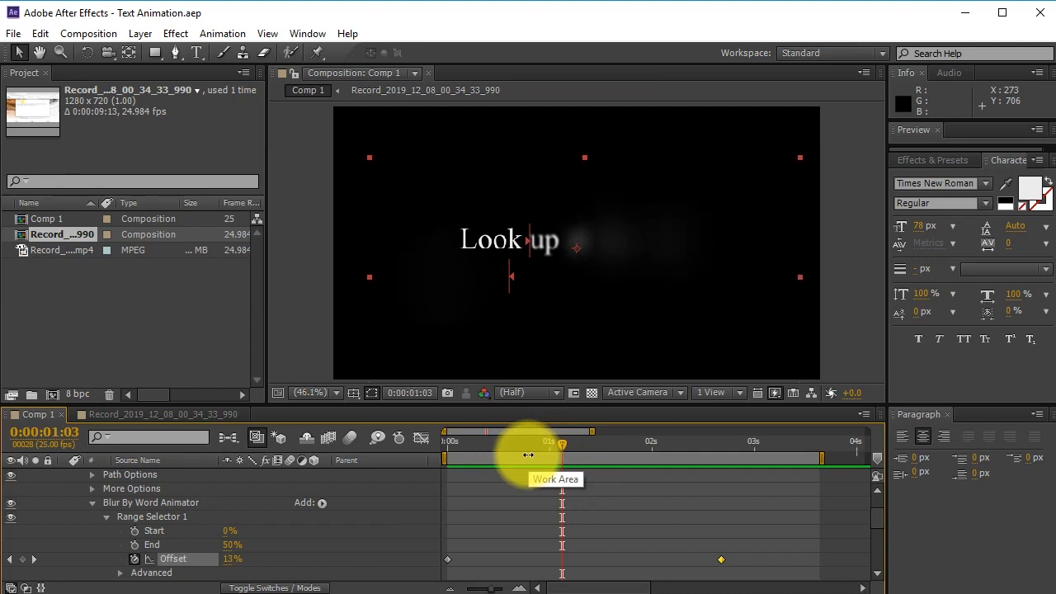
pyautogui.press('KP_0')
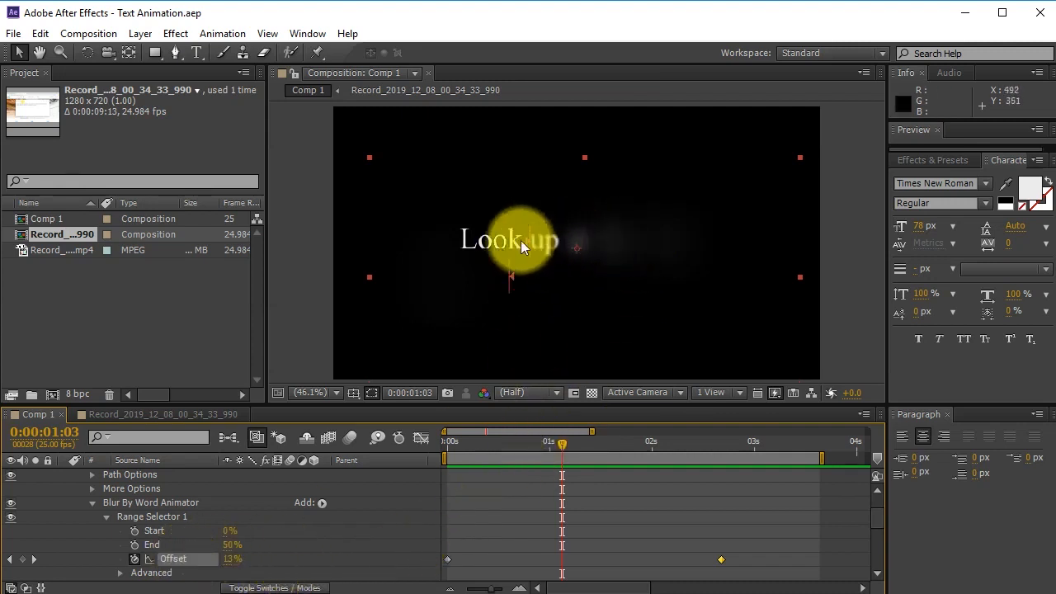
pyautogui.moveTo(561, 443); pyautogui.dragTo(615, 449)
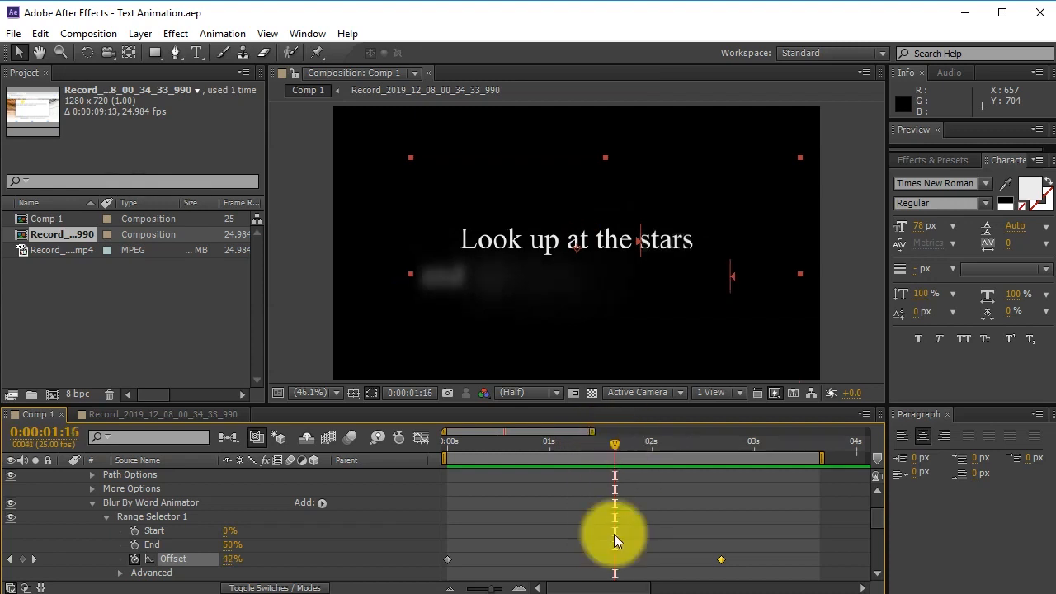
pyautogui.click(616, 446)
pyautogui.moveTo(614, 445)
pyautogui.mouseDown()
pyautogui.moveTo(627, 445)
pyautogui.moveTo(566, 448)
pyautogui.moveTo(625, 449)
pyautogui.moveTo(604, 453)
pyautogui.moveTo(617, 452)
pyautogui.moveTo(605, 443)
pyautogui.moveTo(615, 441)
pyautogui.mouseUp()
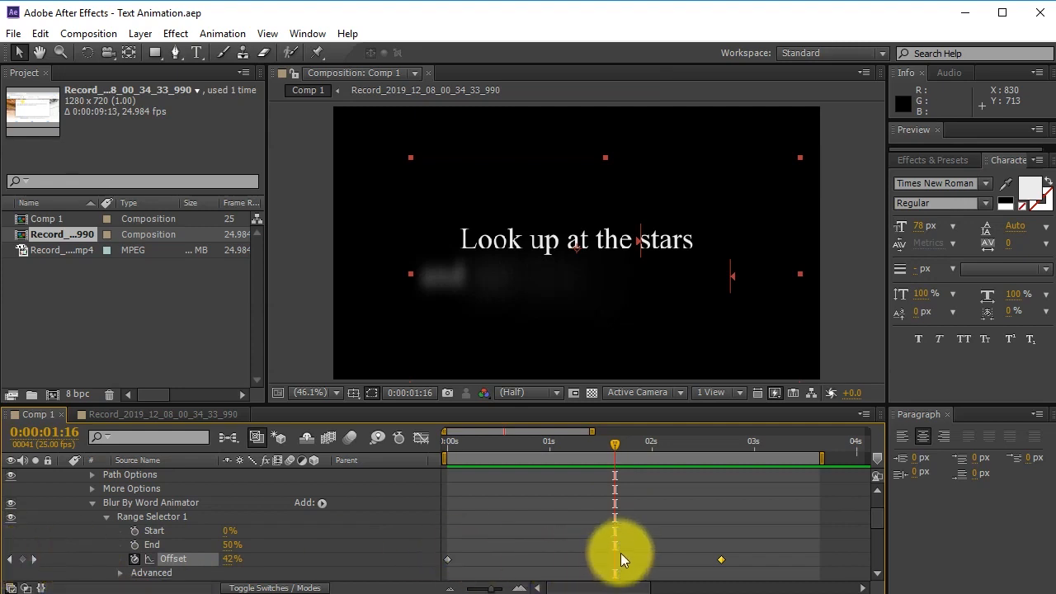
pyautogui.click(22, 559)
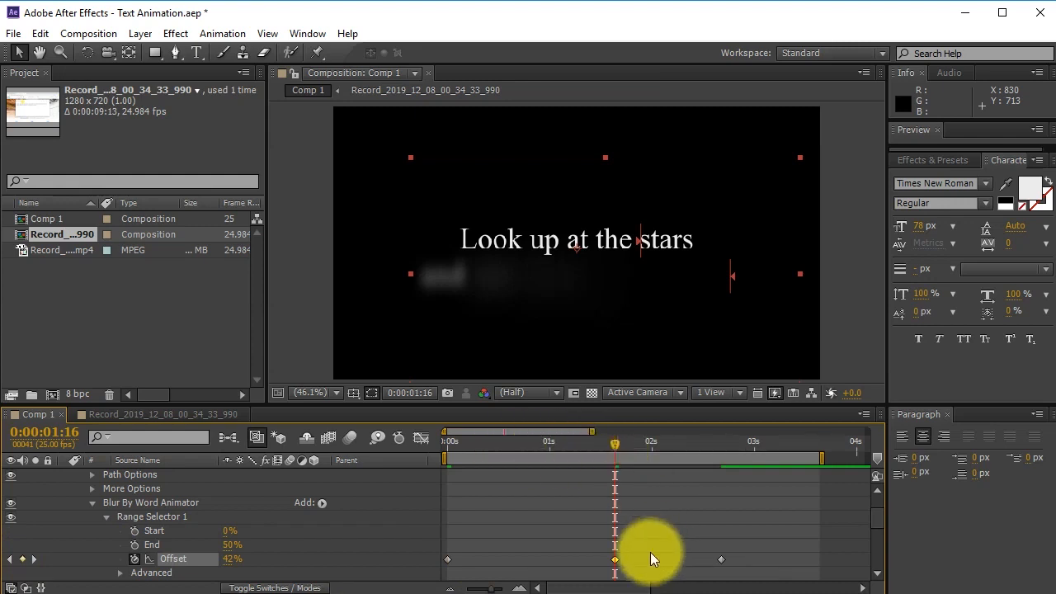
# - Move the middle Offset keyframe earlier to about 0:00:01:01
pyautogui.moveTo(611, 564); pyautogui.dragTo(550, 561)
pyautogui.moveTo(535, 449); pyautogui.dragTo(553, 484)
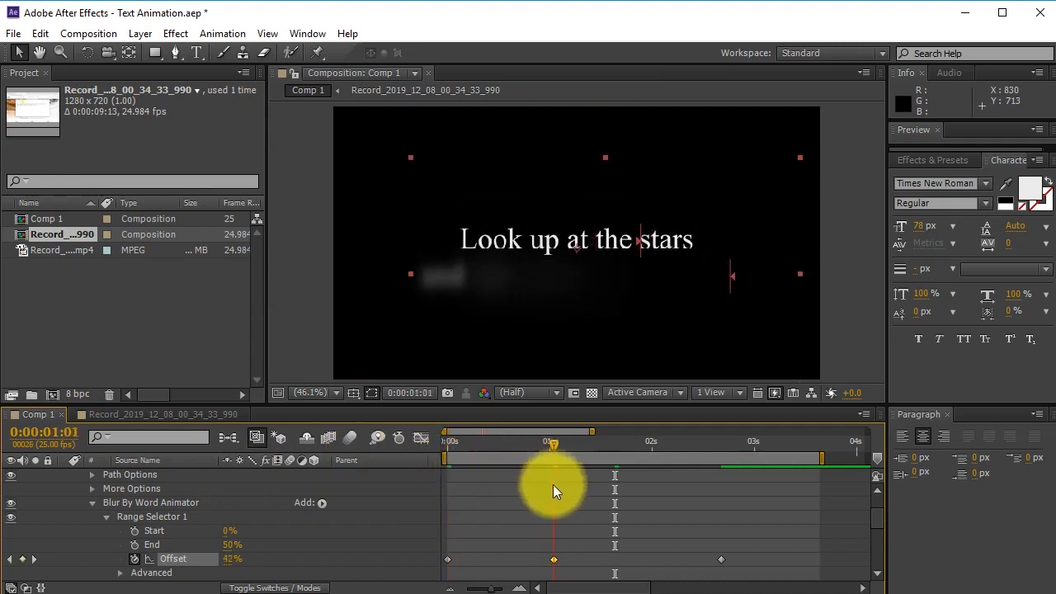
pyautogui.click(575, 558)
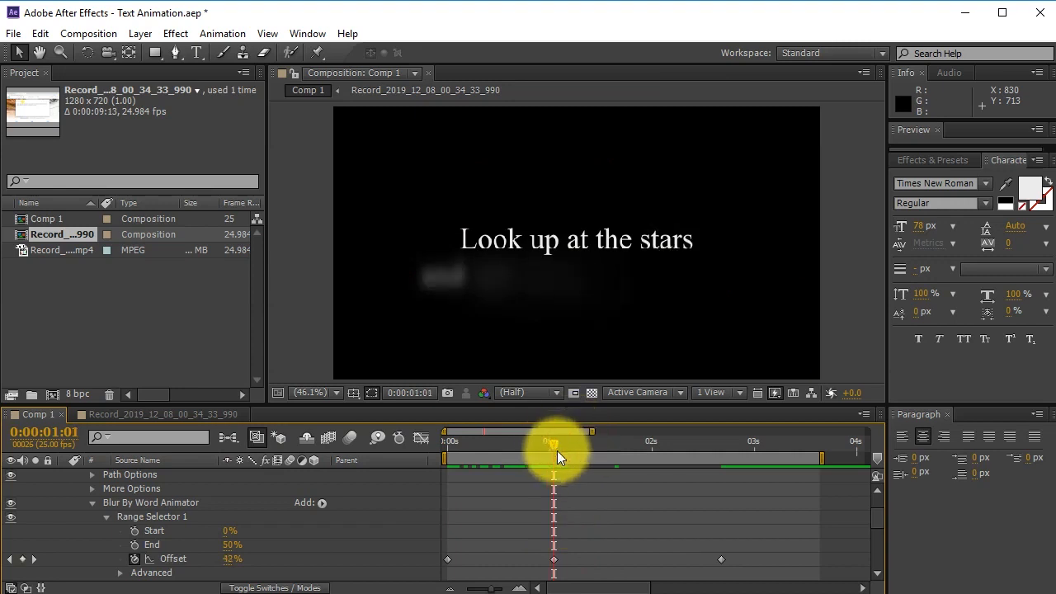
pyautogui.click(555, 559)
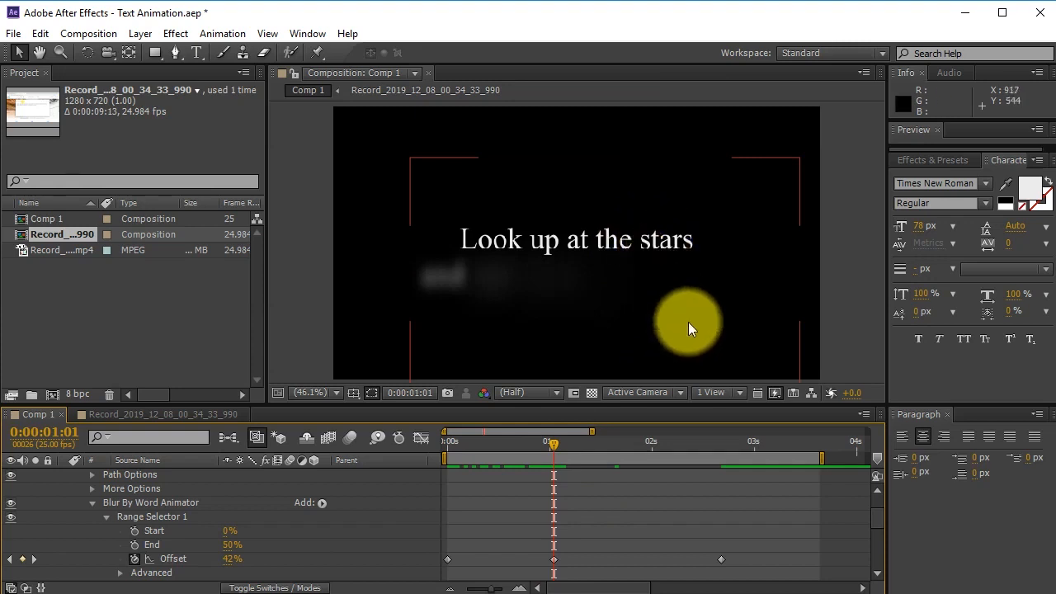
# - Preview the retimed text animation from the start of the composition
pyautogui.moveTo(538, 443); pyautogui.dragTo(435, 456)
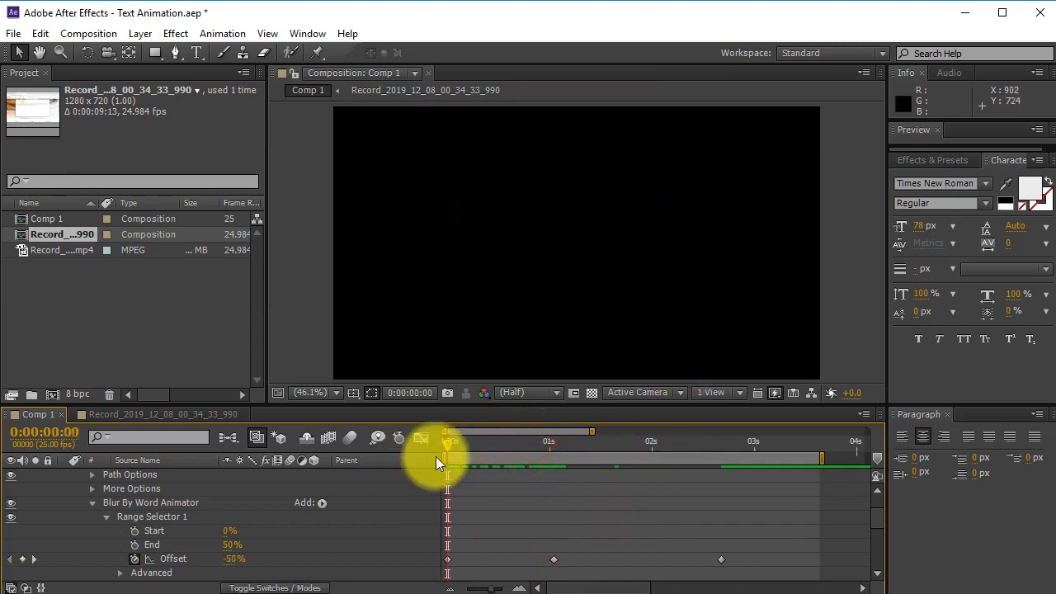
pyautogui.press('space')
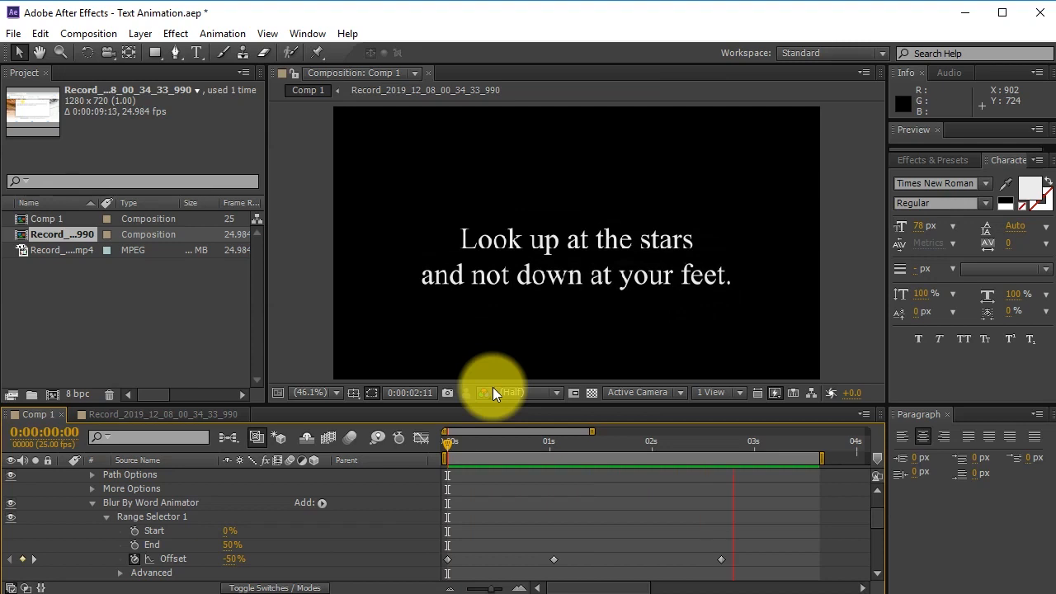
pyautogui.press('space')
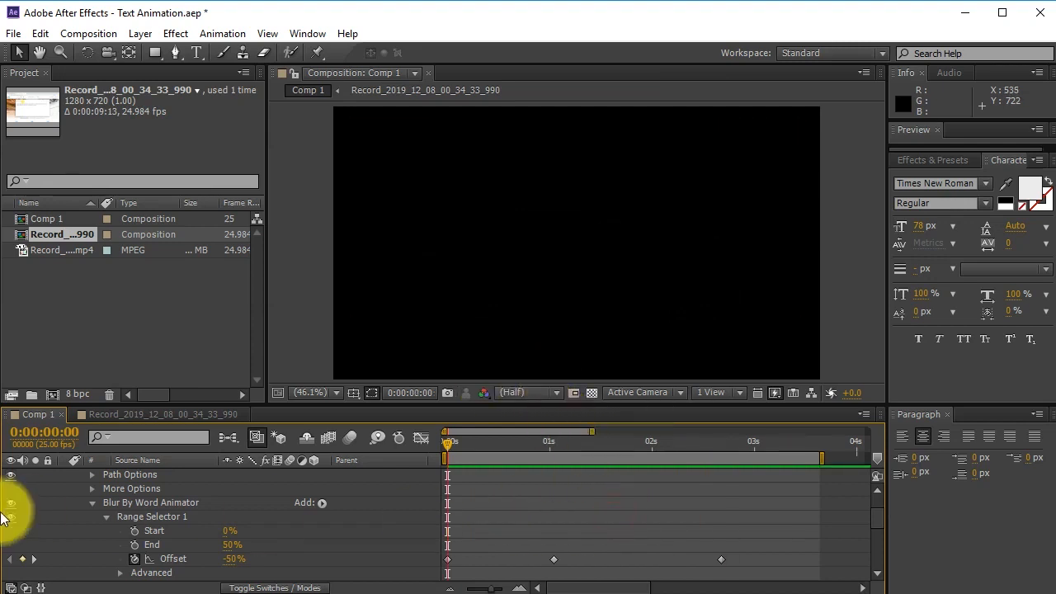
# - Collapse the text layer's properties and preview the animation against the audio waveform
pyautogui.scroll(1, 42, 529)
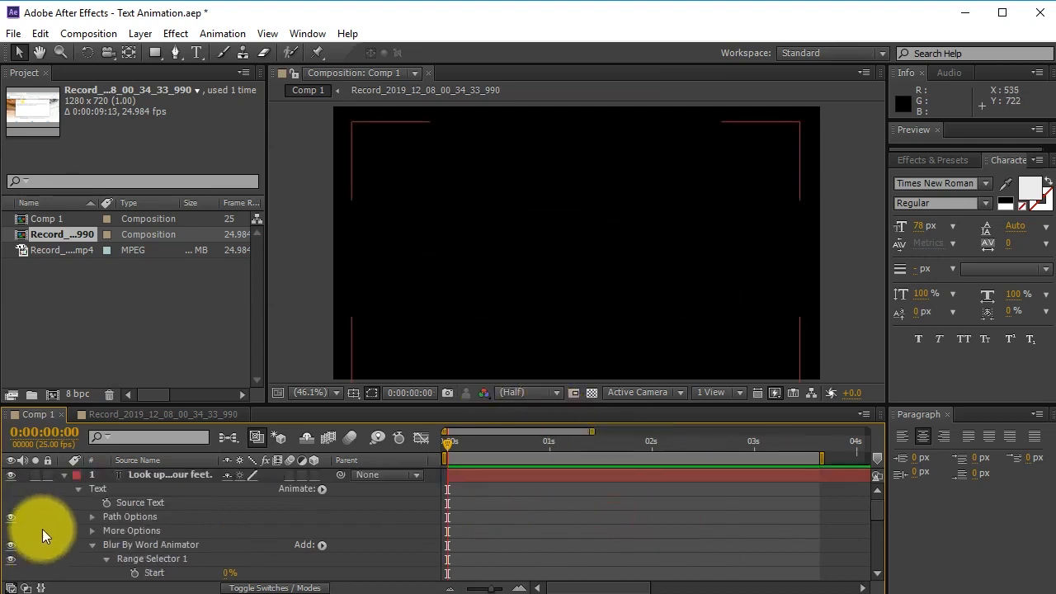
pyautogui.click(63, 474)
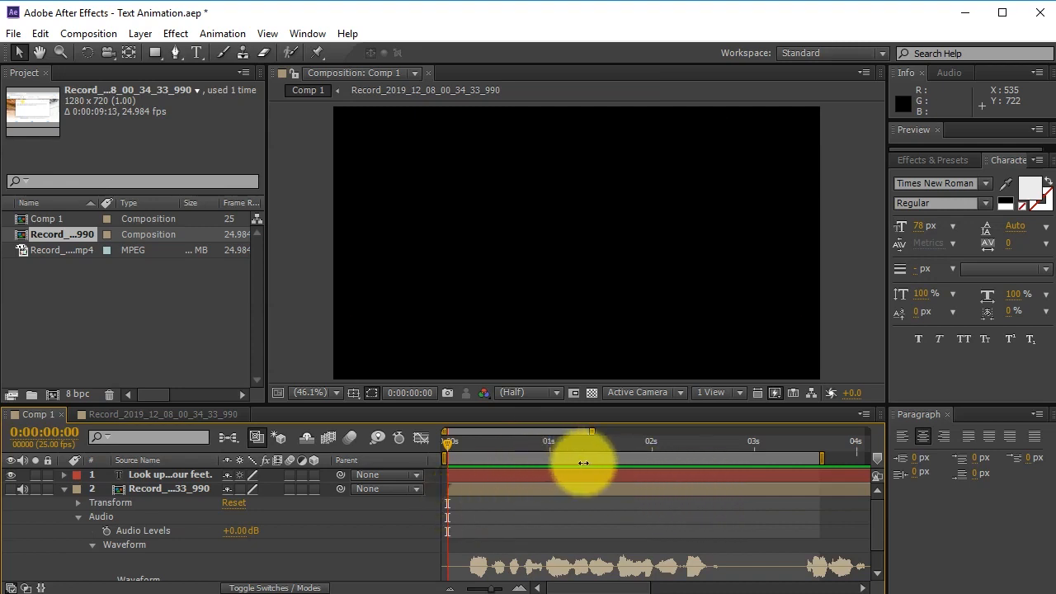
pyautogui.moveTo(559, 446)
pyautogui.mouseDown()
pyautogui.moveTo(603, 451)
pyautogui.moveTo(562, 454)
pyautogui.mouseUp()
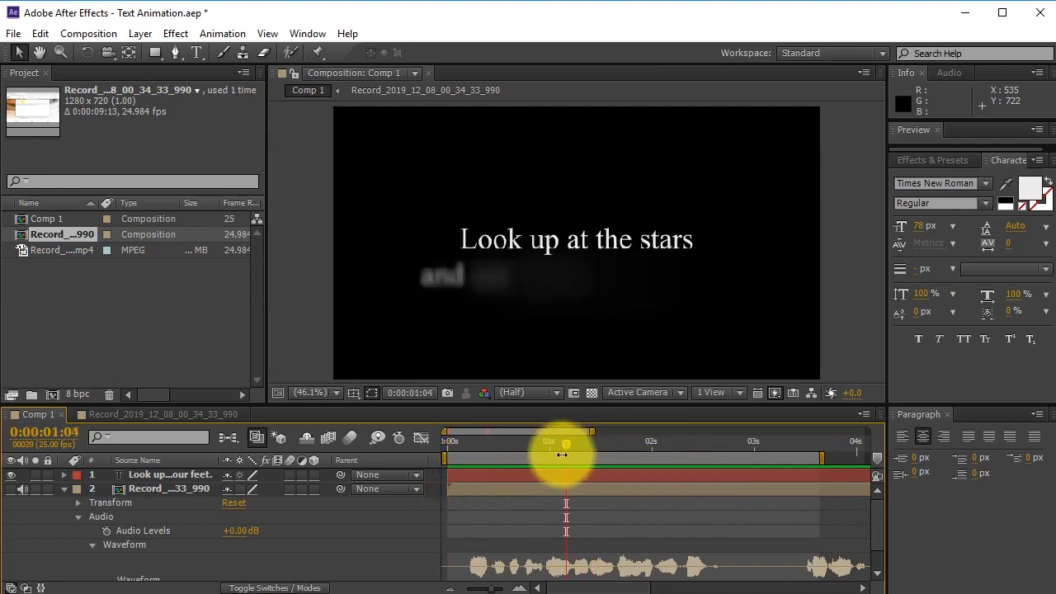
pyautogui.press('KP_0')
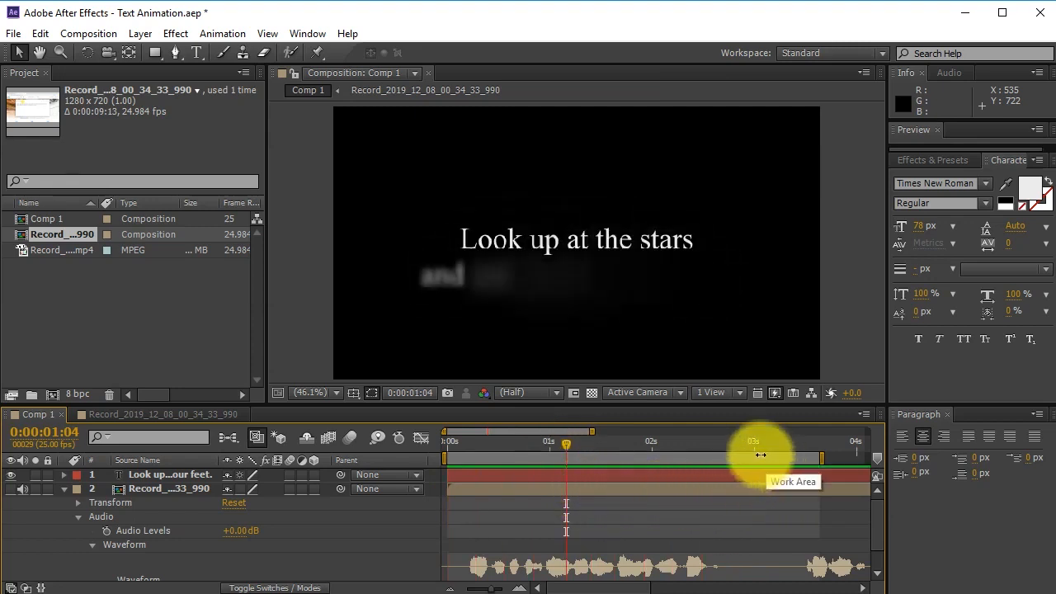
# - Shift the work area to start at 0:00:03:10, where the second spoken phrase begins in the waveform
pyautogui.moveTo(731, 531); pyautogui.dragTo(539, 518)
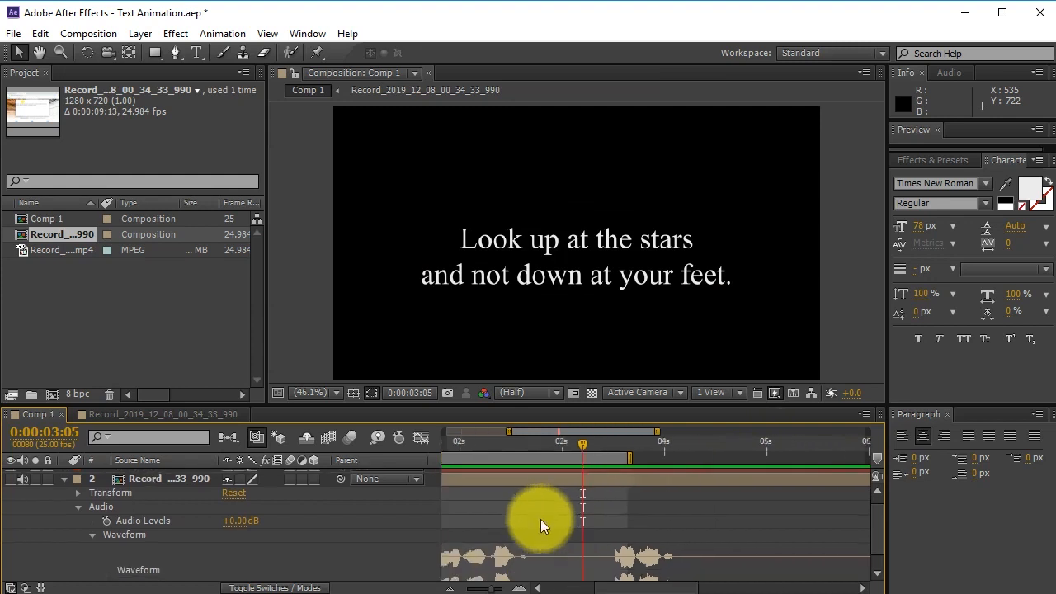
pyautogui.press('-')
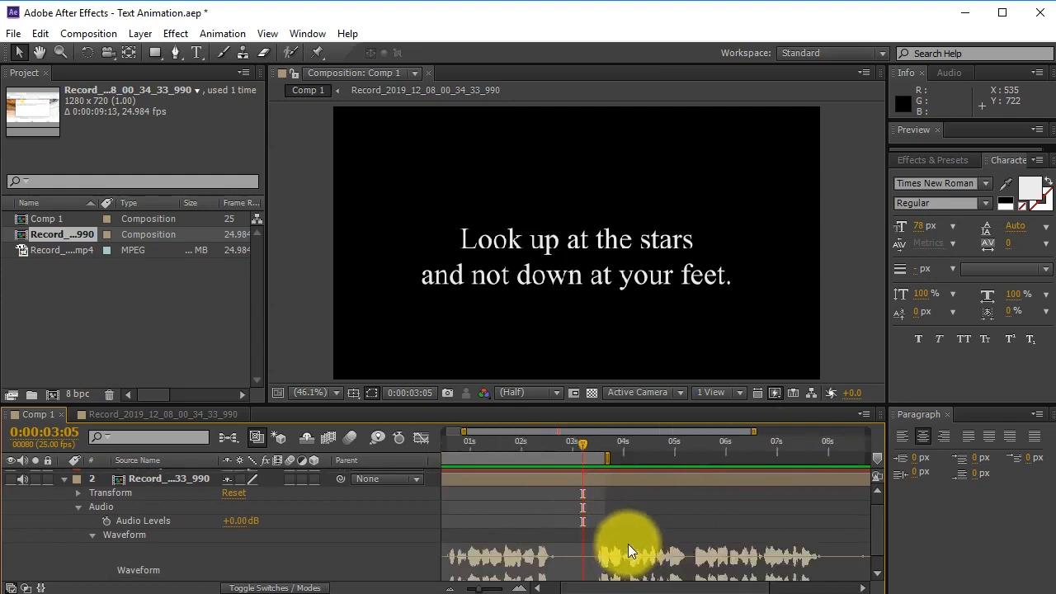
pyautogui.press('-')
pyautogui.click(565, 441)
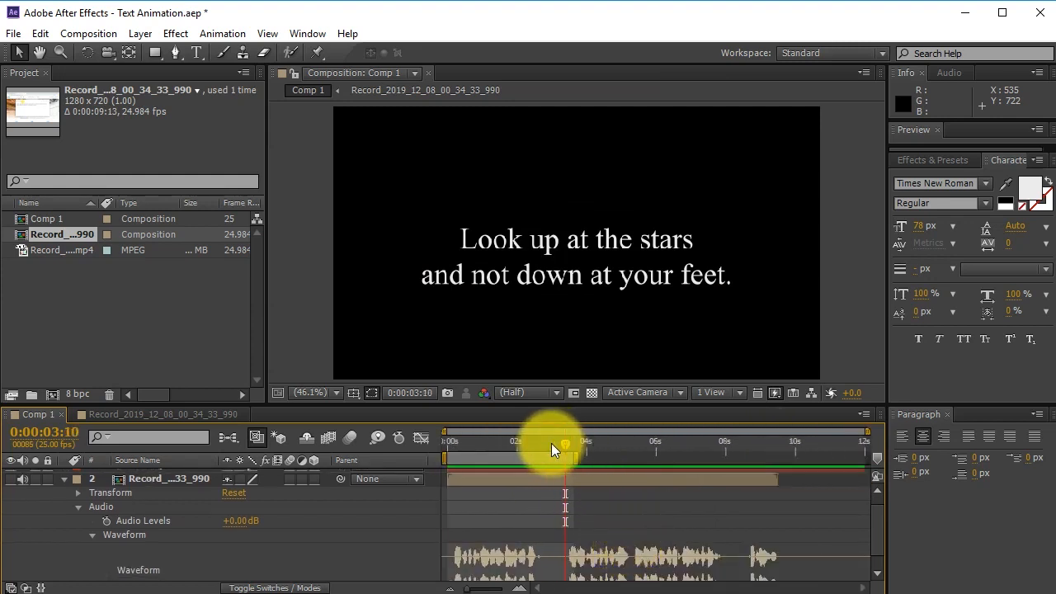
pyautogui.moveTo(483, 454); pyautogui.dragTo(616, 454)
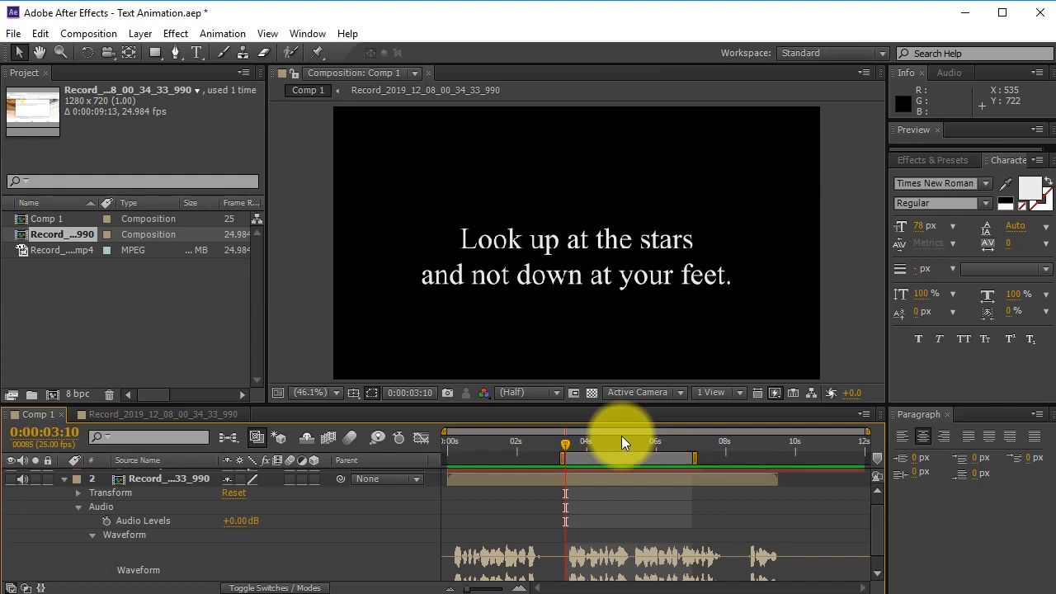
pyautogui.click(621, 435)
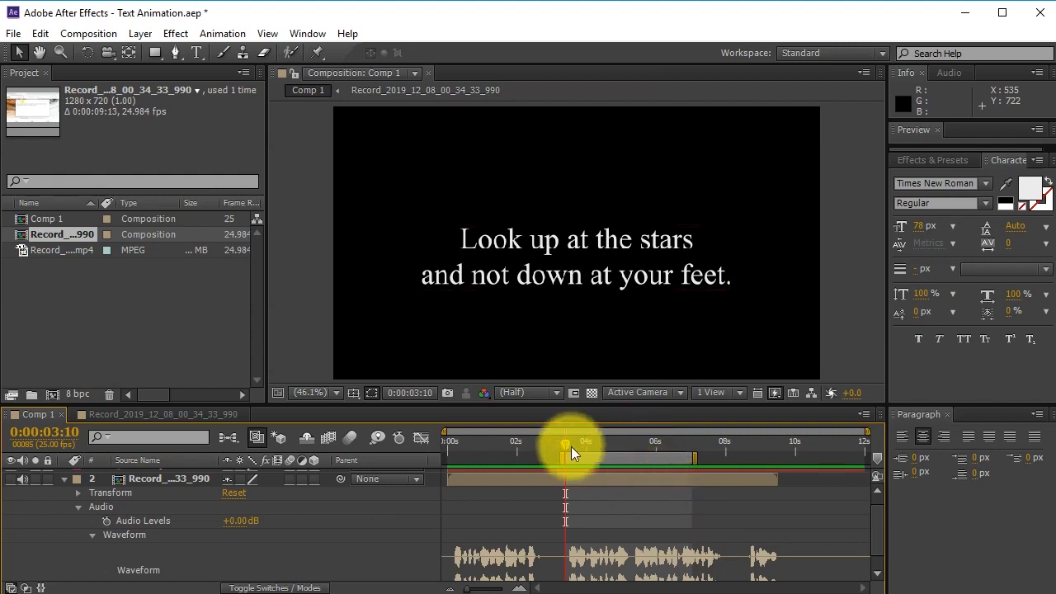
# - Shorten the work area to end at about 0:00:05:07, in the gap after the second spoken phrase
pyautogui.scroll(1, 602, 485)
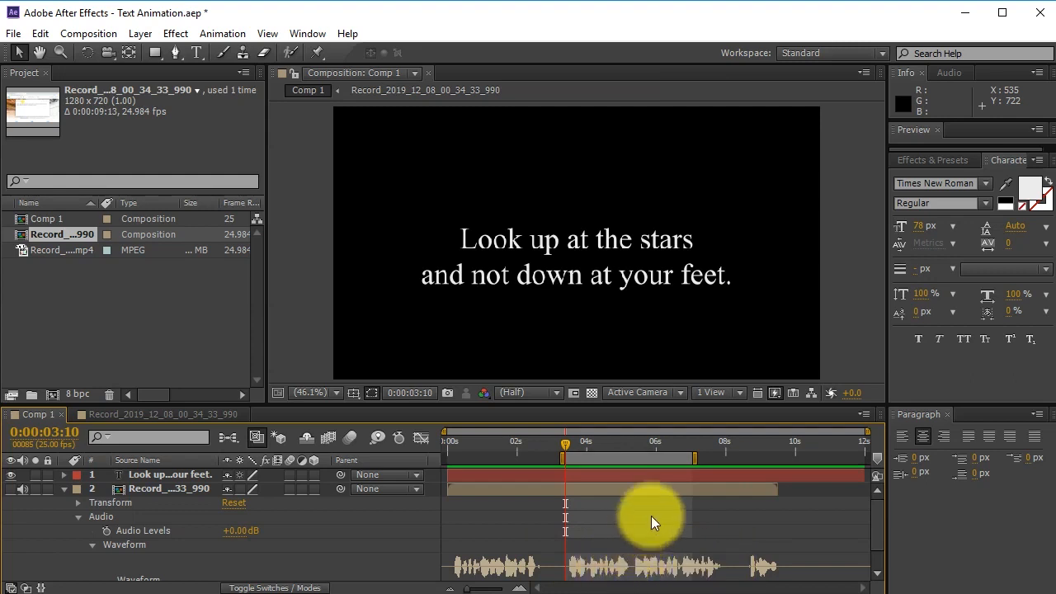
pyautogui.moveTo(581, 439); pyautogui.dragTo(630, 445)
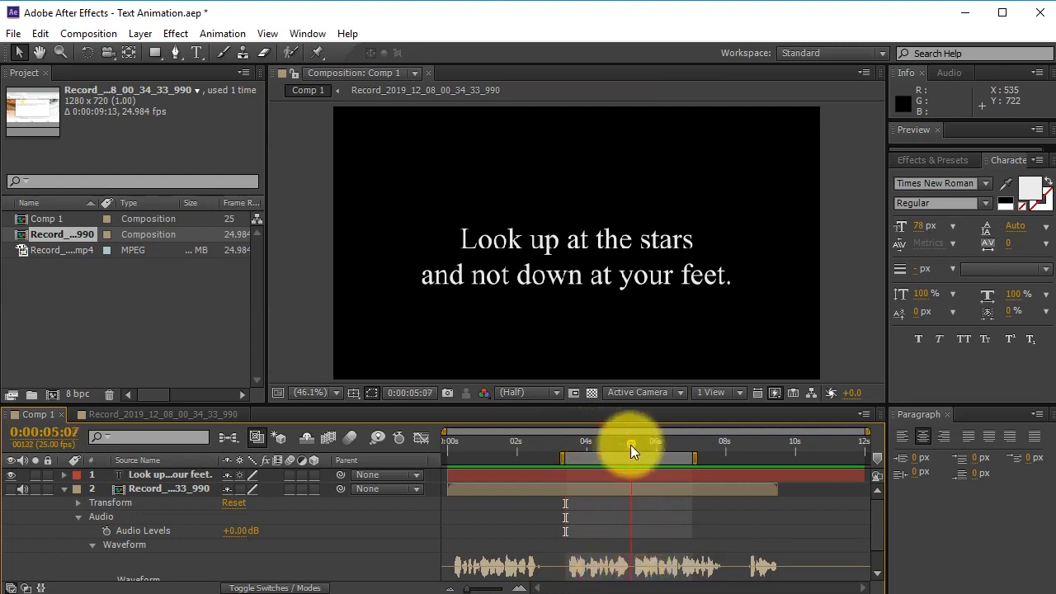
pyautogui.moveTo(691, 459); pyautogui.dragTo(579, 445)
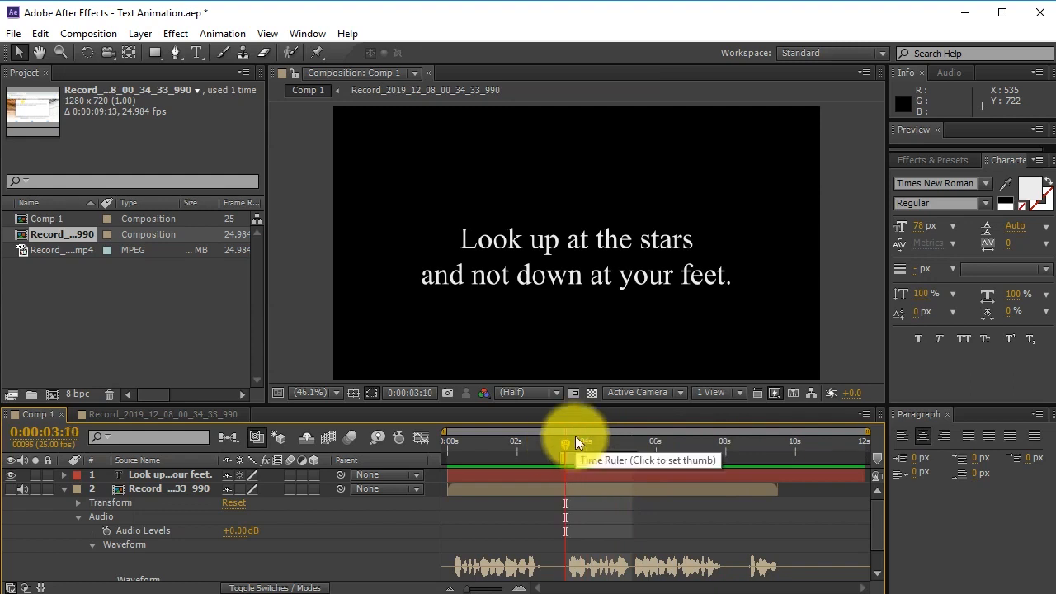
# - Preview the work area covering the second spoken phrase and save the project
pyautogui.press('KP_0')
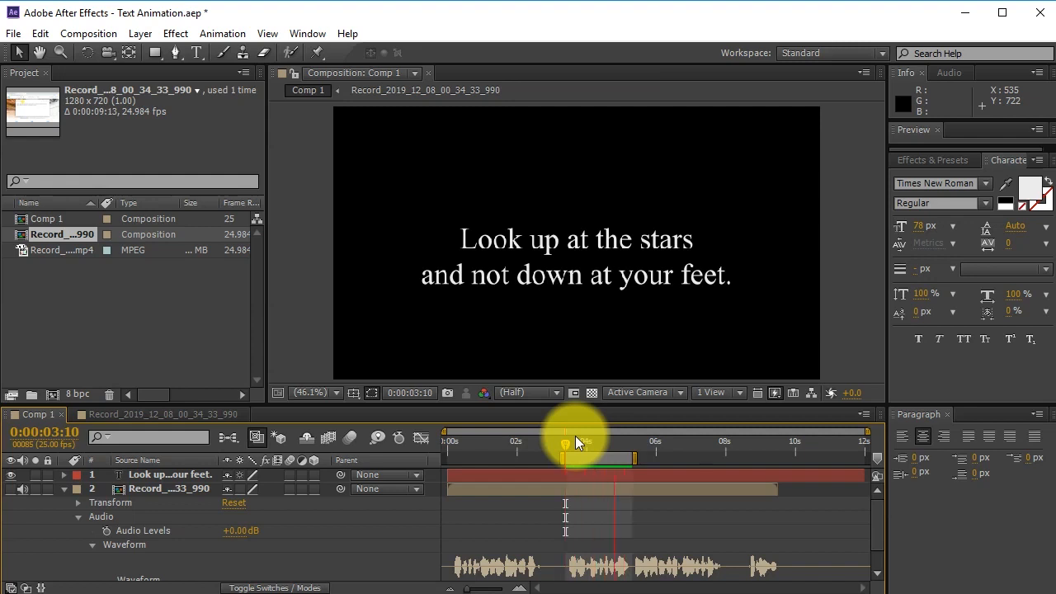
pyautogui.hotkey('ctrl', 's')
pyautogui.moveTo(521, 453); pyautogui.dragTo(573, 453)
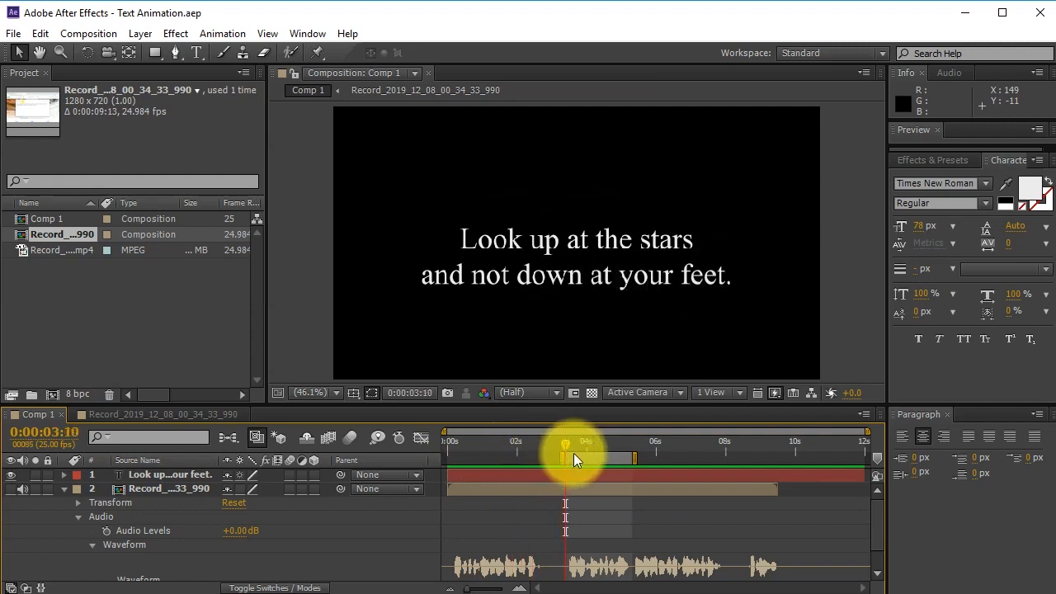
pyautogui.click(595, 476)
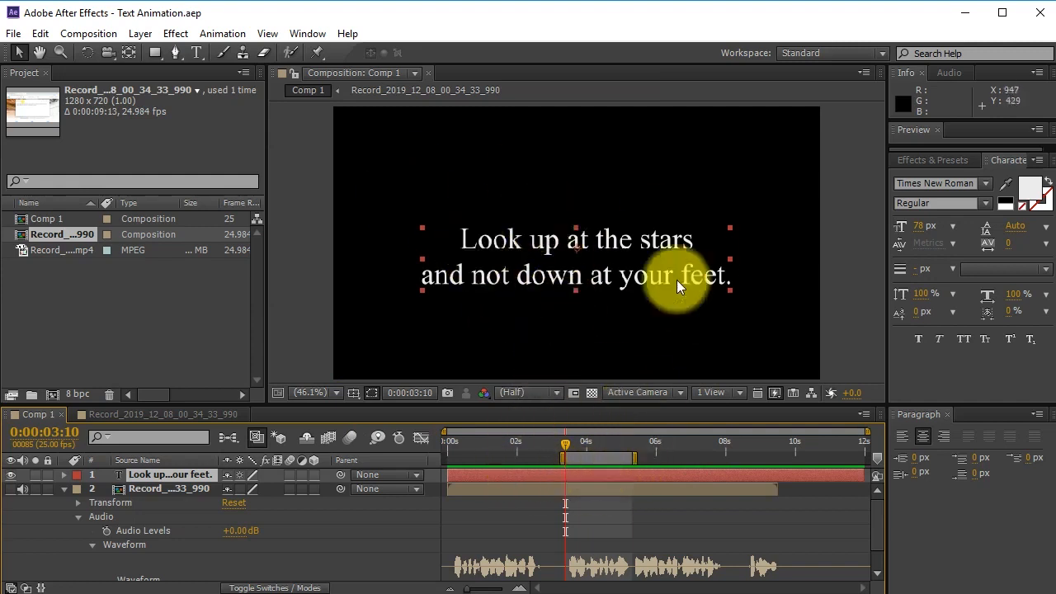
pyautogui.moveTo(589, 459); pyautogui.dragTo(563, 443)
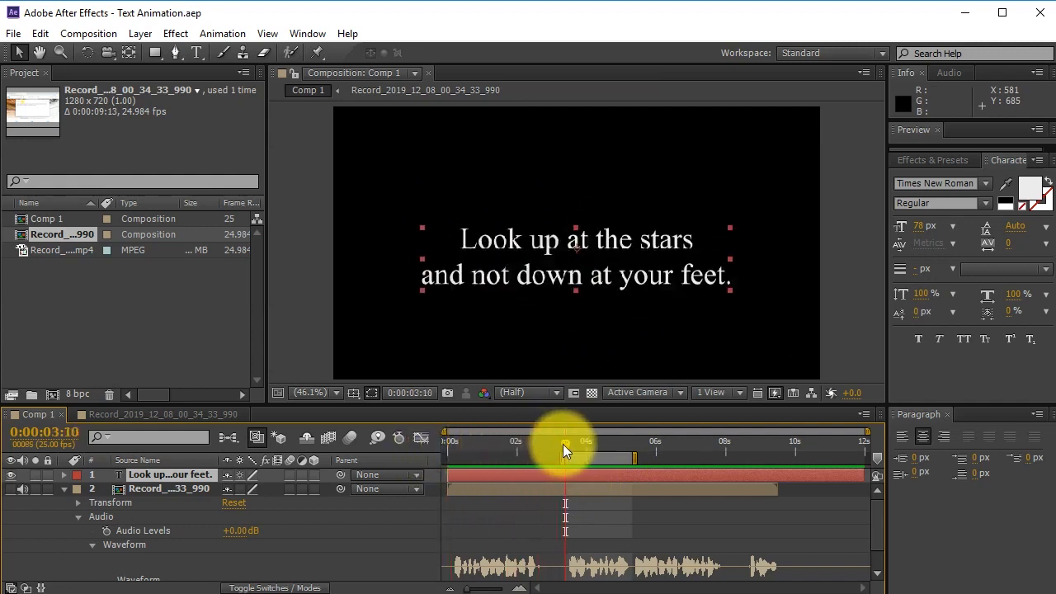
pyautogui.click(546, 515)
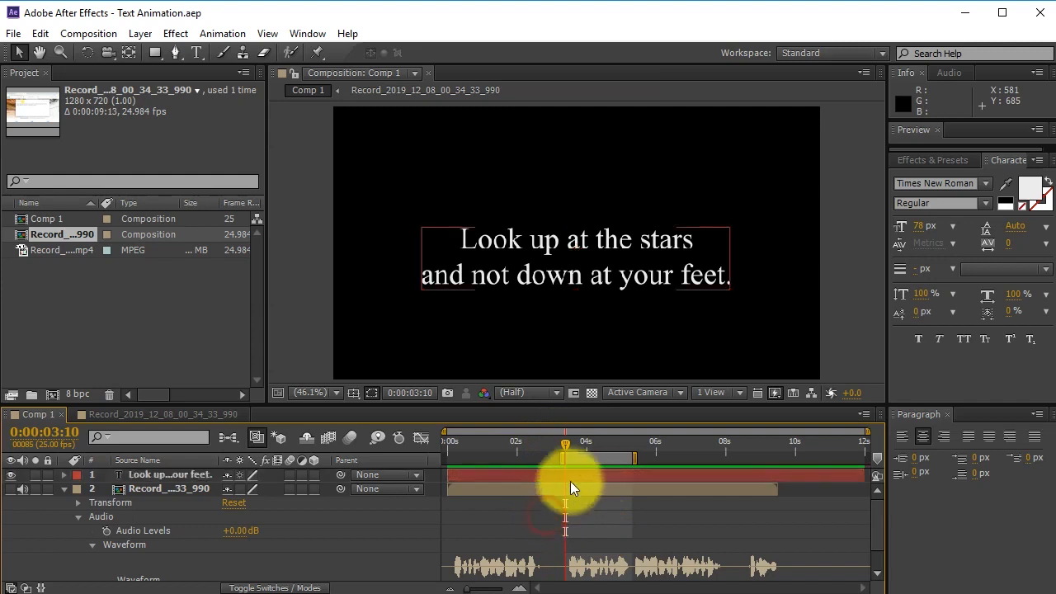
pyautogui.click(568, 453)
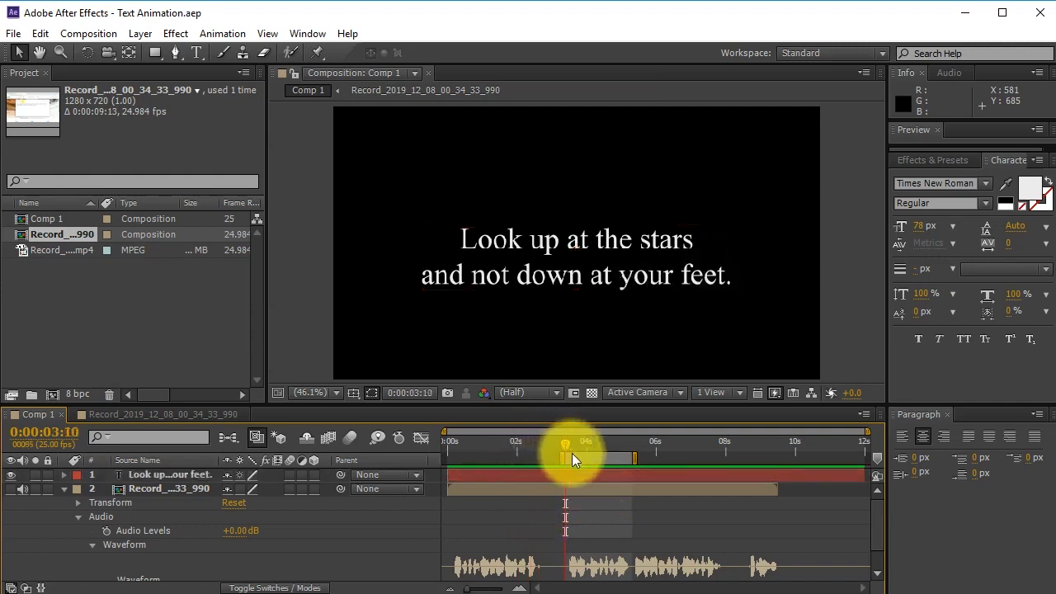
# - Split the "Look up at the stars" text layer at 0:00:02:22 and delete the portion after the split
pyautogui.click(572, 478)
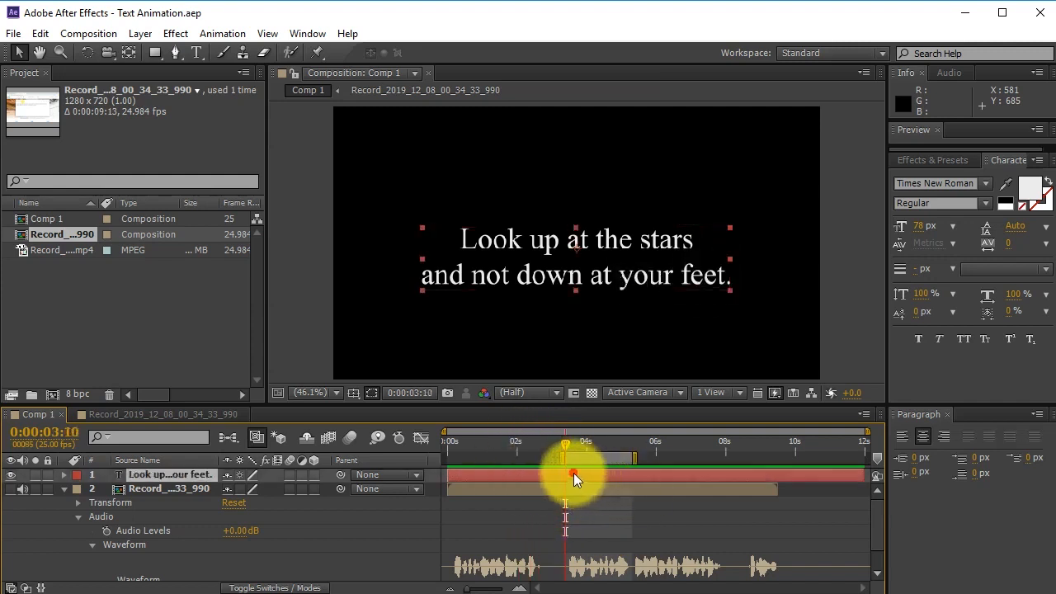
pyautogui.moveTo(543, 450)
pyautogui.mouseDown()
pyautogui.moveTo(538, 457)
pyautogui.moveTo(547, 452)
pyautogui.mouseUp()
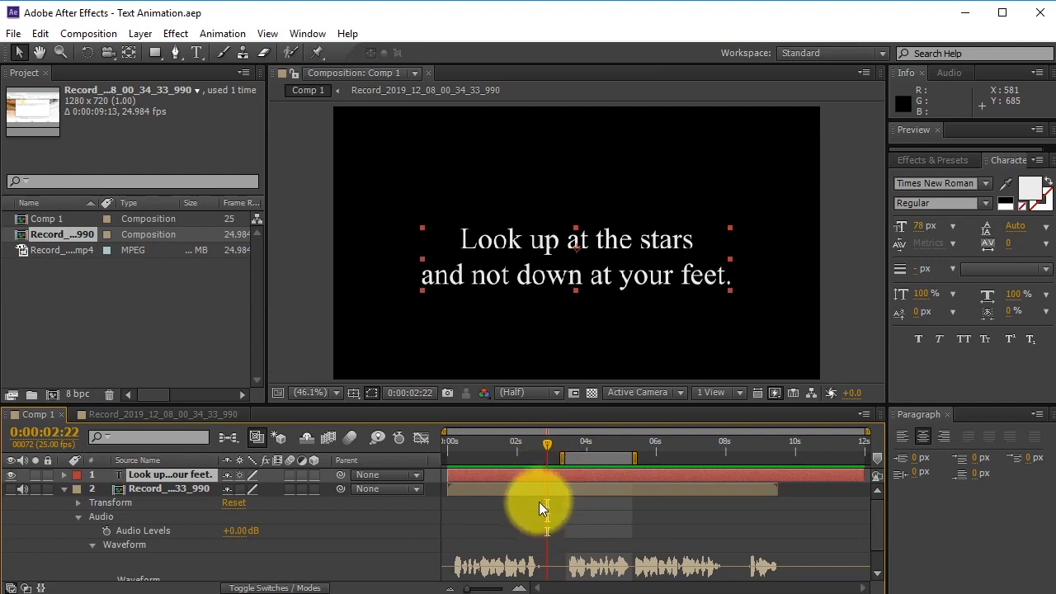
pyautogui.hotkey('ctrl', 'shift', 'd')
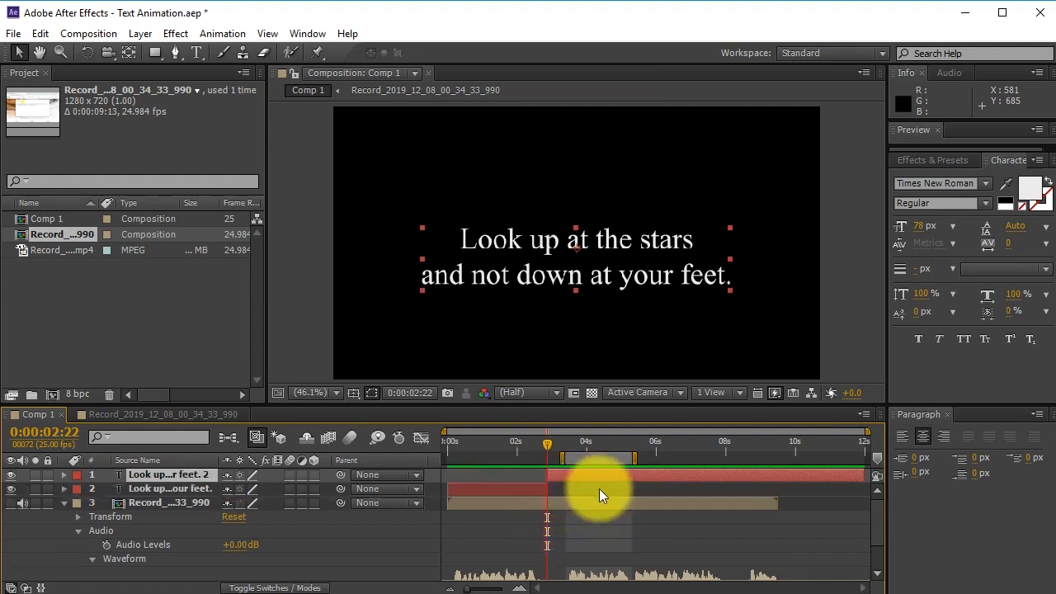
pyautogui.moveTo(644, 477); pyautogui.dragTo(714, 469)
pyautogui.press('Delete')
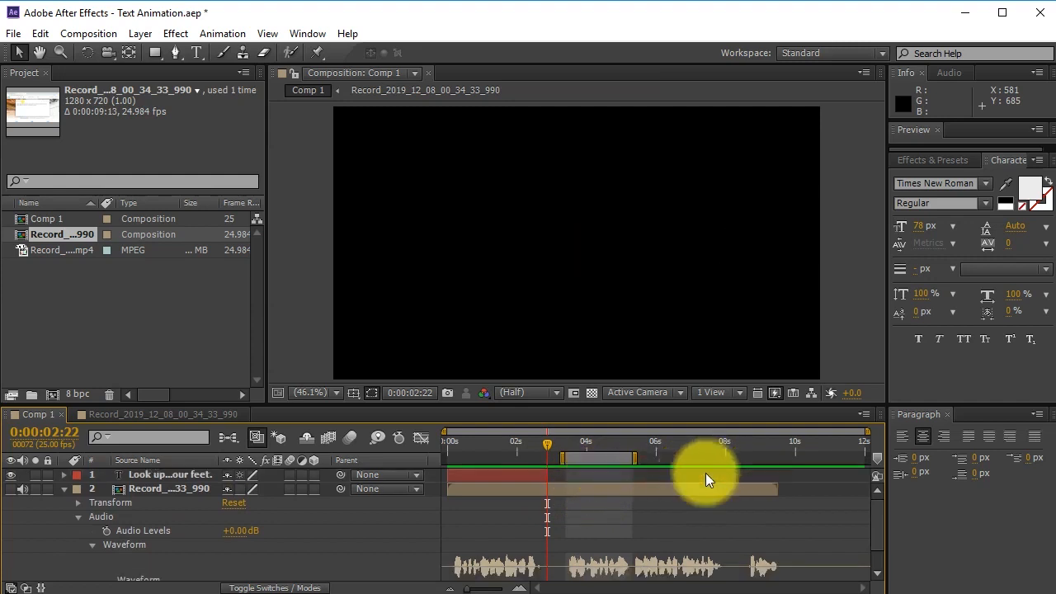
# - Add an Opacity keyframe at 100% on the "Look up at the stars" text layer at 0:00:02:18
pyautogui.moveTo(547, 444)
pyautogui.mouseDown()
pyautogui.moveTo(519, 444)
pyautogui.moveTo(543, 447)
pyautogui.moveTo(551, 472)
pyautogui.moveTo(564, 471)
pyautogui.moveTo(544, 451)
pyautogui.moveTo(558, 450)
pyautogui.moveTo(533, 446)
pyautogui.moveTo(552, 446)
pyautogui.moveTo(484, 447)
pyautogui.moveTo(545, 445)
pyautogui.mouseUp()
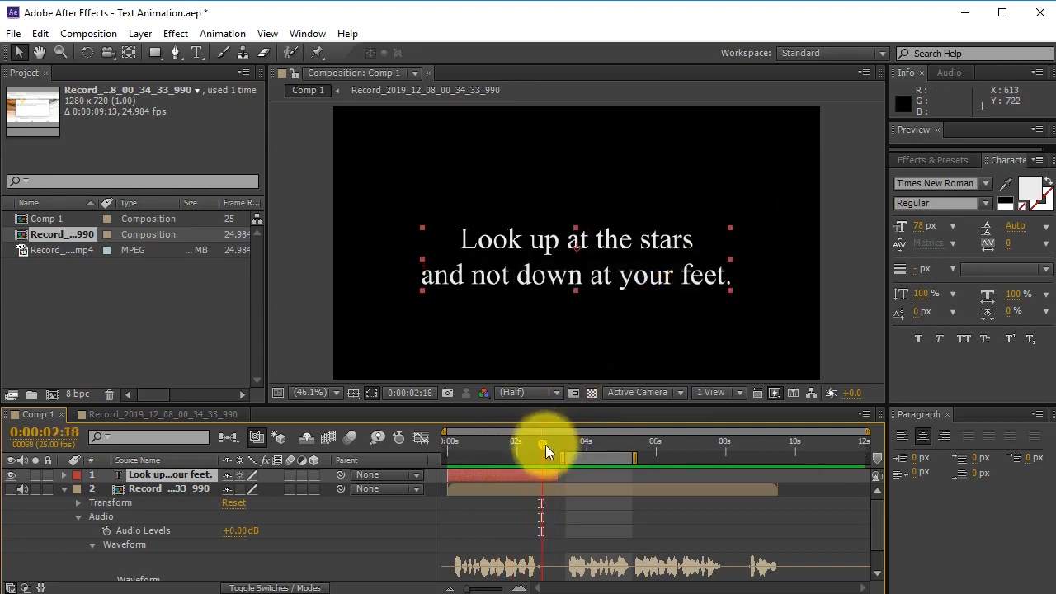
pyautogui.click(62, 475)
pyautogui.scroll(-1, 152, 534)
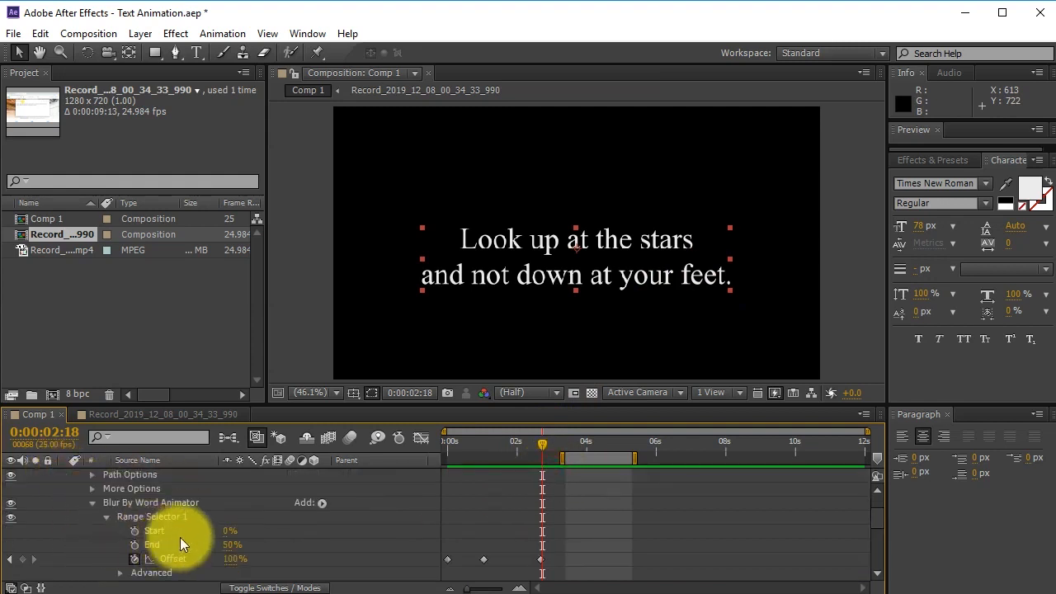
pyautogui.scroll(-2, 181, 538)
pyautogui.click(79, 545)
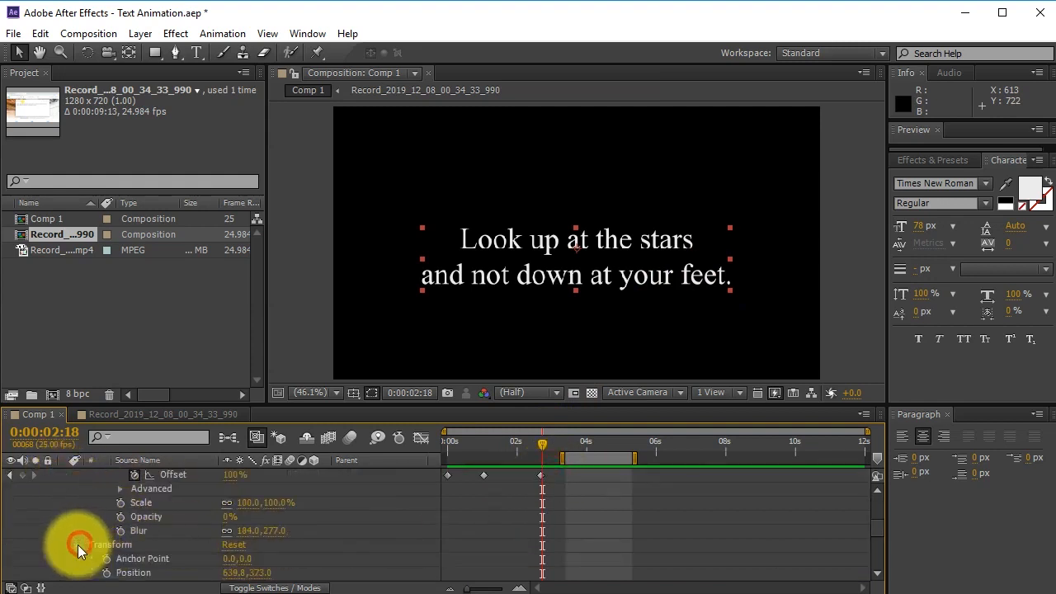
pyautogui.scroll(-2, 116, 538)
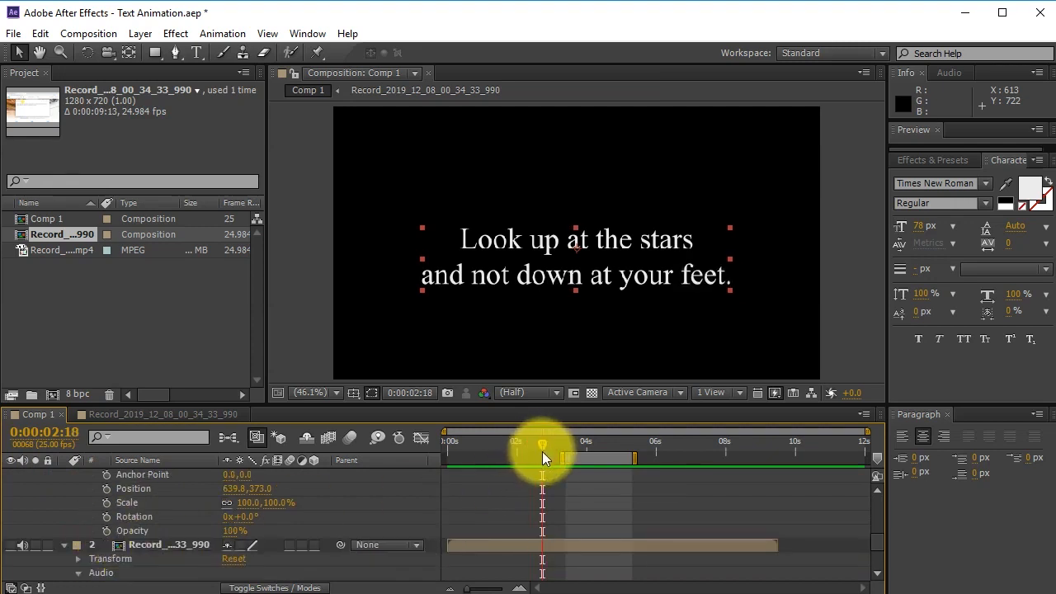
pyautogui.click(109, 532)
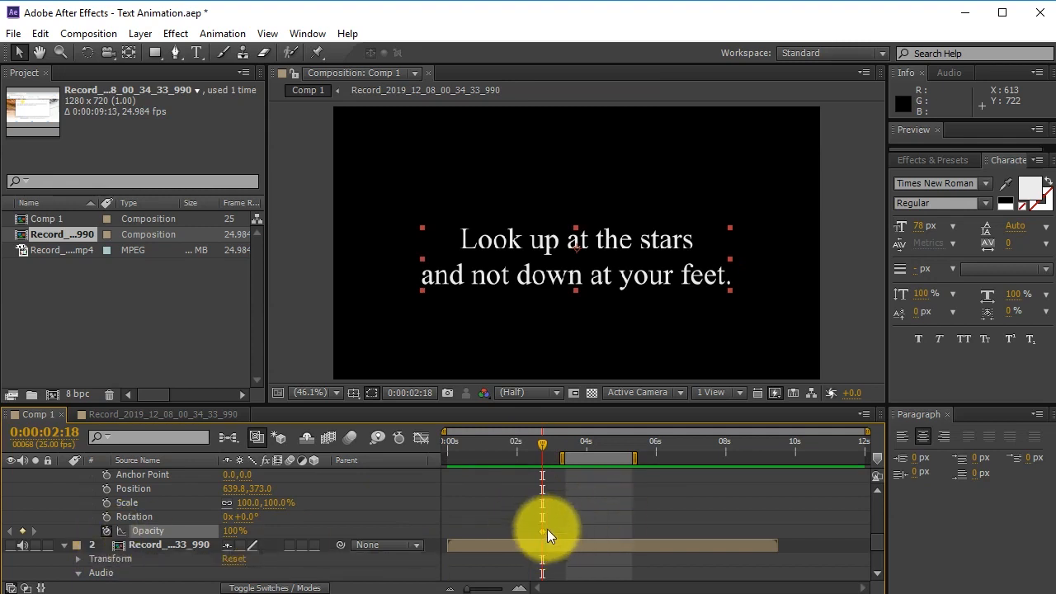
# - Set the text layer's Opacity to 0% at 0:00:03:04 to fade the text out
pyautogui.moveTo(555, 449); pyautogui.dragTo(561, 449)
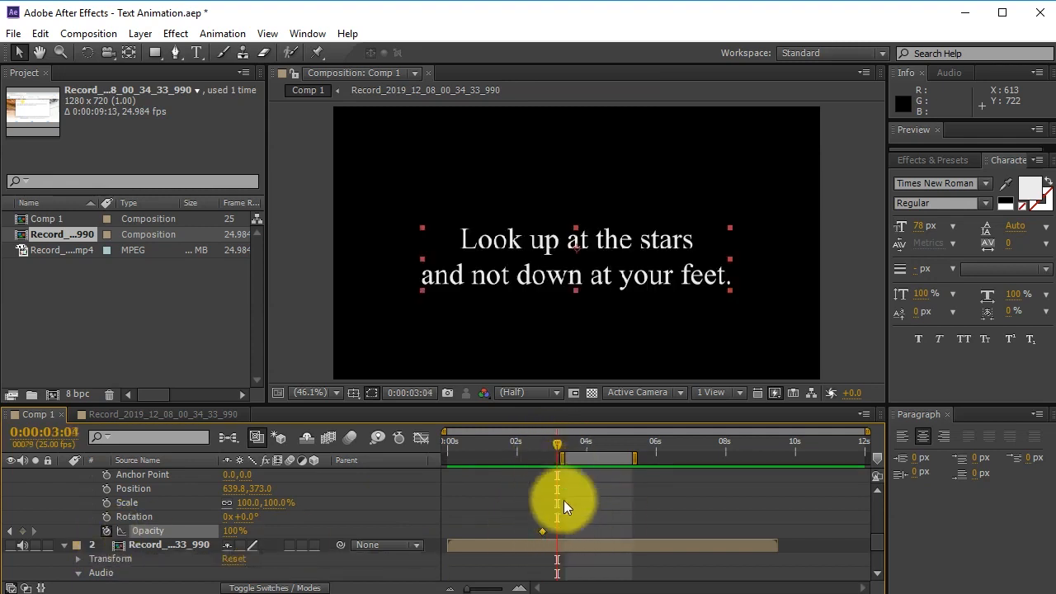
pyautogui.scroll(5, 564, 500)
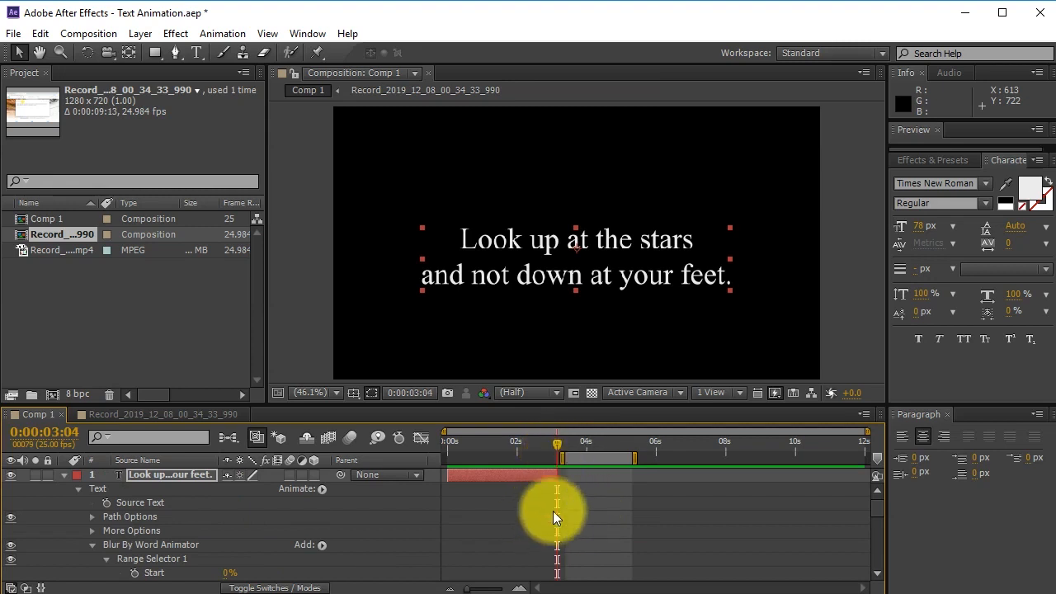
pyautogui.scroll(-3, 552, 511)
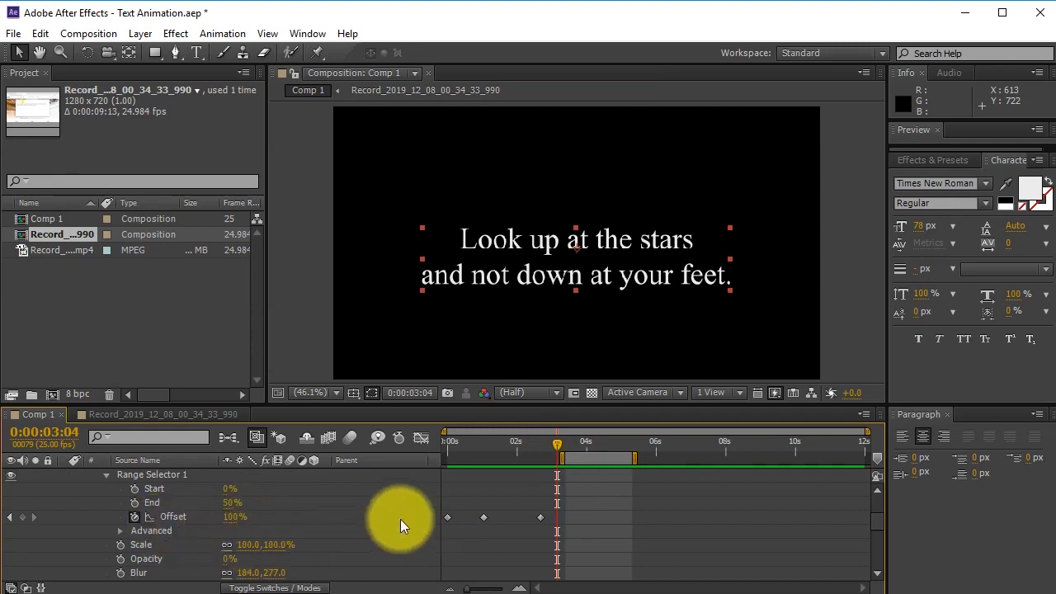
pyautogui.scroll(-8, 526, 526)
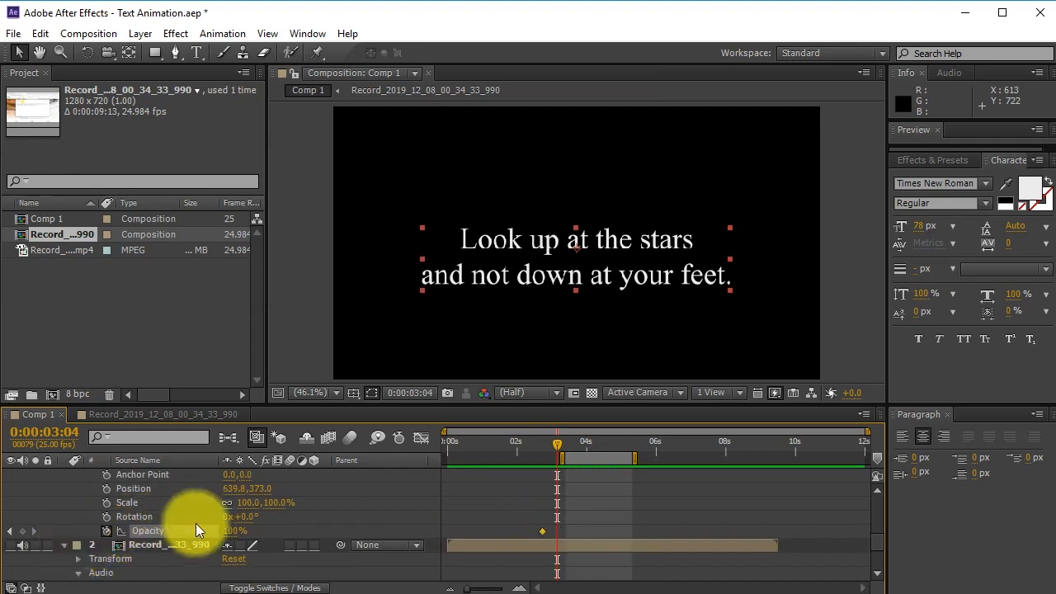
pyautogui.click(228, 532)
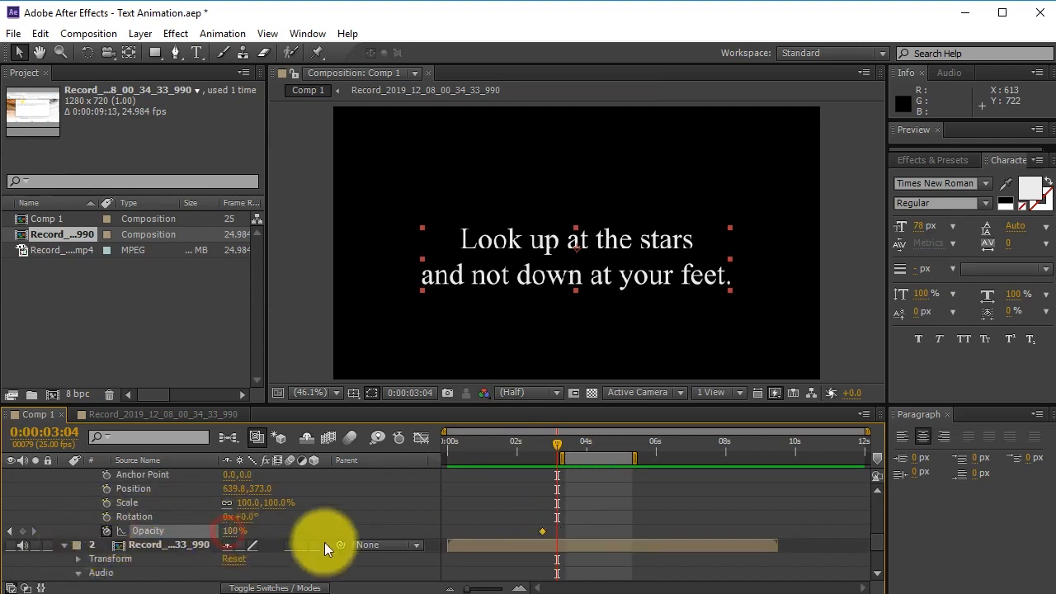
pyautogui.click(229, 532)
pyautogui.write('0')
pyautogui.press('Return')
# - Set the work area from the composition start to about 0:00:03:05, preview the first phrase with its fade-out, and save the project
pyautogui.click(570, 452)
pyautogui.moveTo(587, 456); pyautogui.dragTo(379, 460)
pyautogui.moveTo(517, 459); pyautogui.dragTo(571, 456)
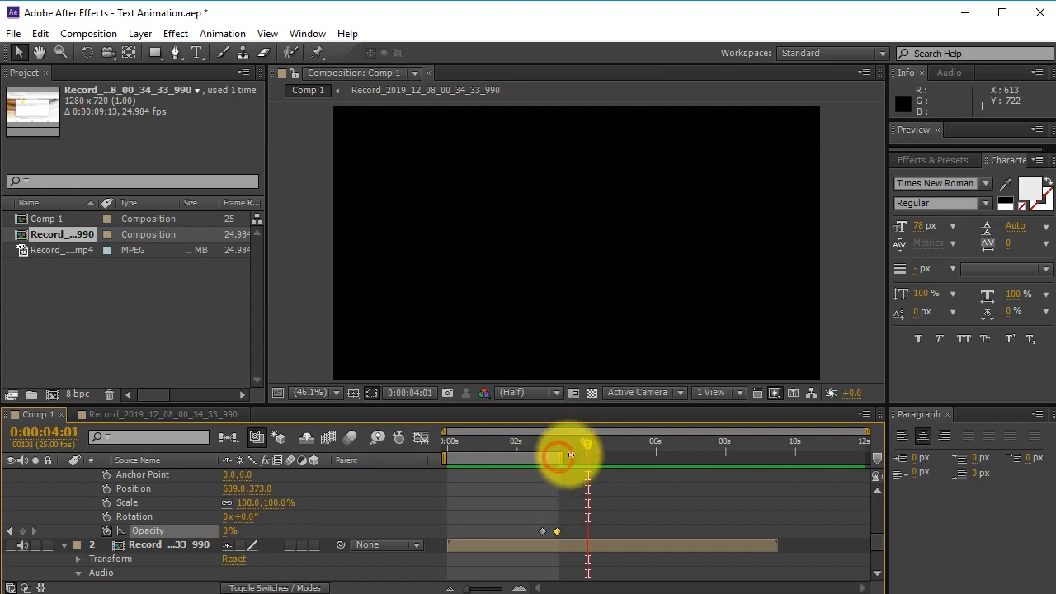
pyautogui.press('KP_0')
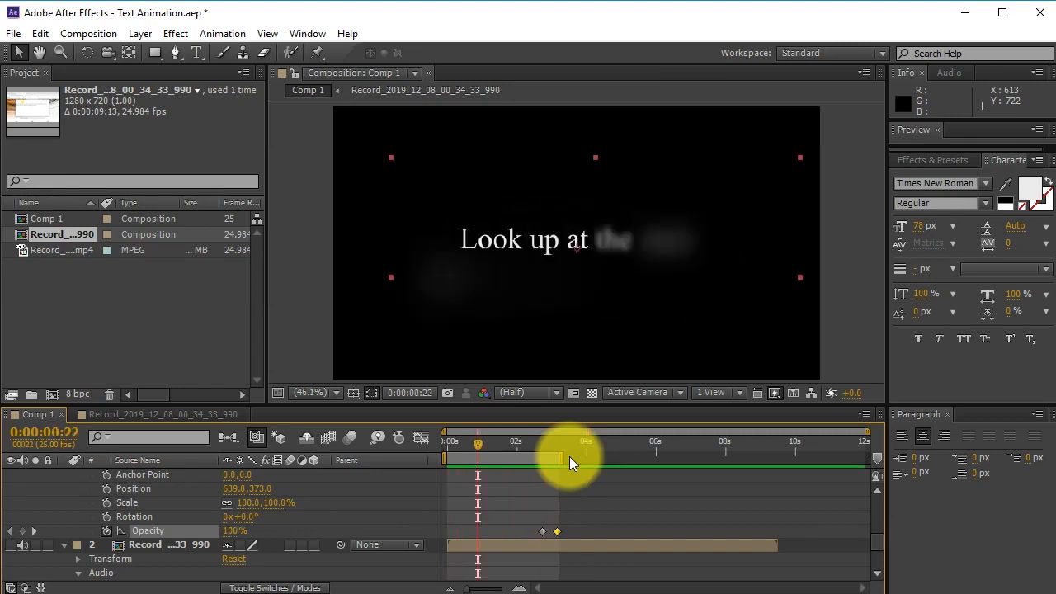
pyautogui.hotkey('ctrl', 's')
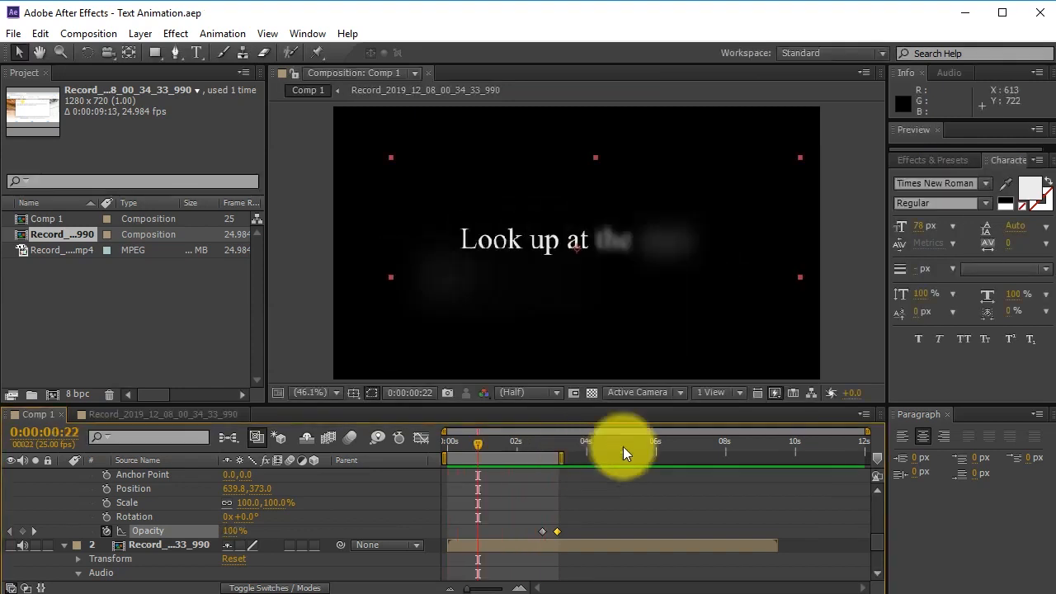
# - Duplicate the "Look up at the stars" text layer and shift the copy and the work area to the start of the second spoken phrase
pyautogui.moveTo(542, 440); pyautogui.dragTo(628, 450)
pyautogui.scroll(3, 608, 519)
pyautogui.click(554, 444)
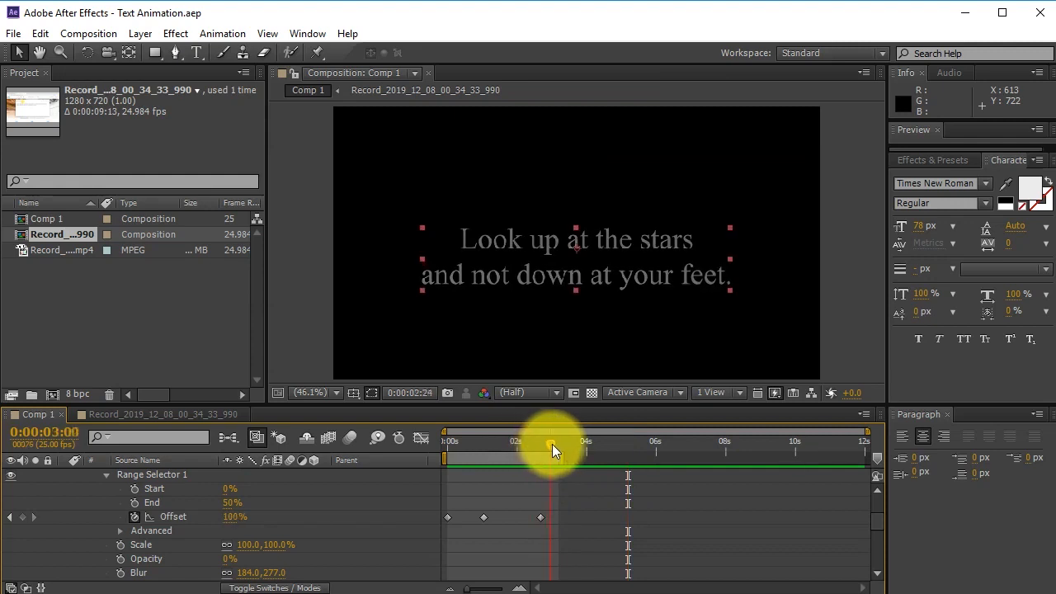
pyautogui.scroll(3, 572, 474)
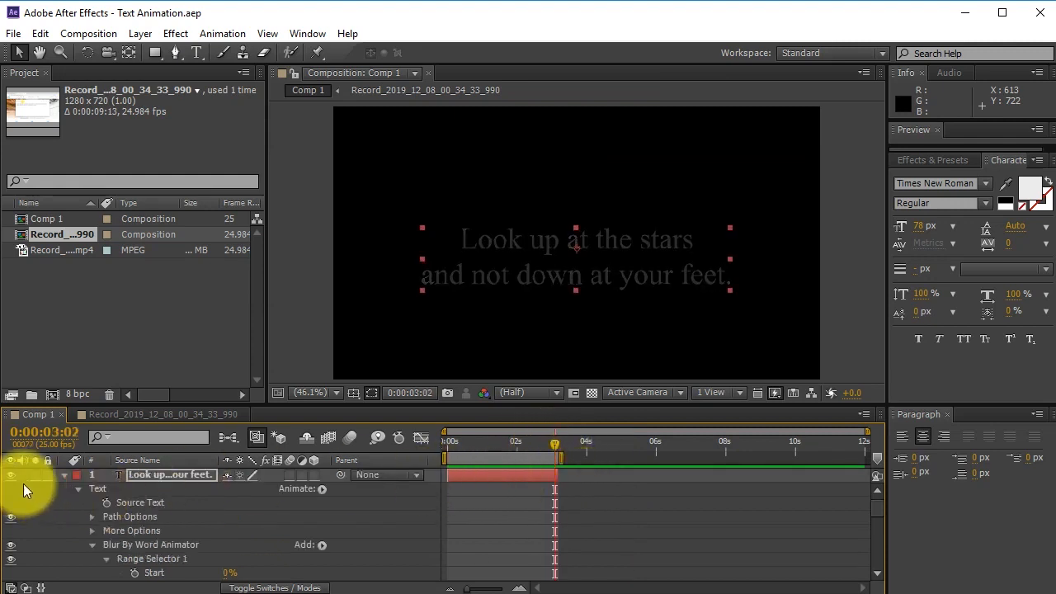
pyautogui.click(64, 475)
pyautogui.click(578, 504)
pyautogui.click(507, 474)
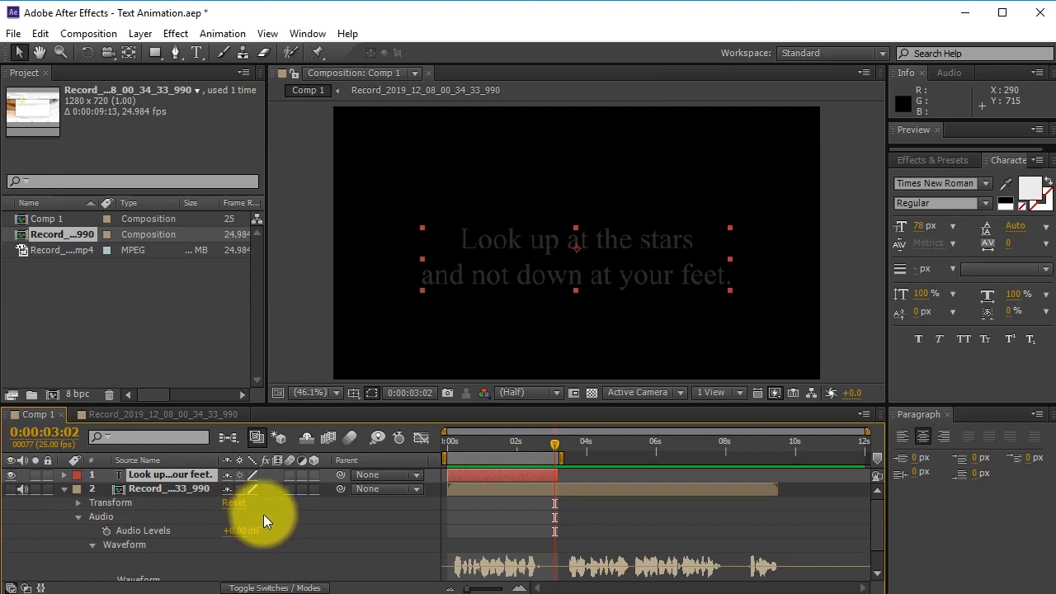
pyautogui.hotkey('ctrl', 'd')
pyautogui.moveTo(448, 468); pyautogui.dragTo(640, 443)
pyautogui.click(566, 444)
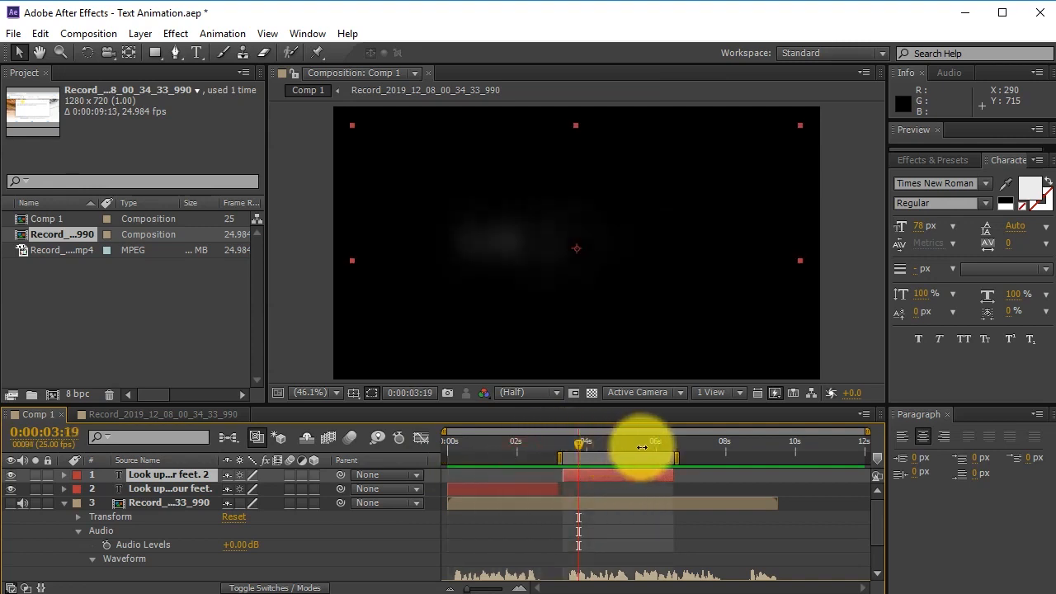
# - Trim the duplicated text layer and the work area to end at 0:00:05:07, and save the project
pyautogui.scroll(-2, 671, 506)
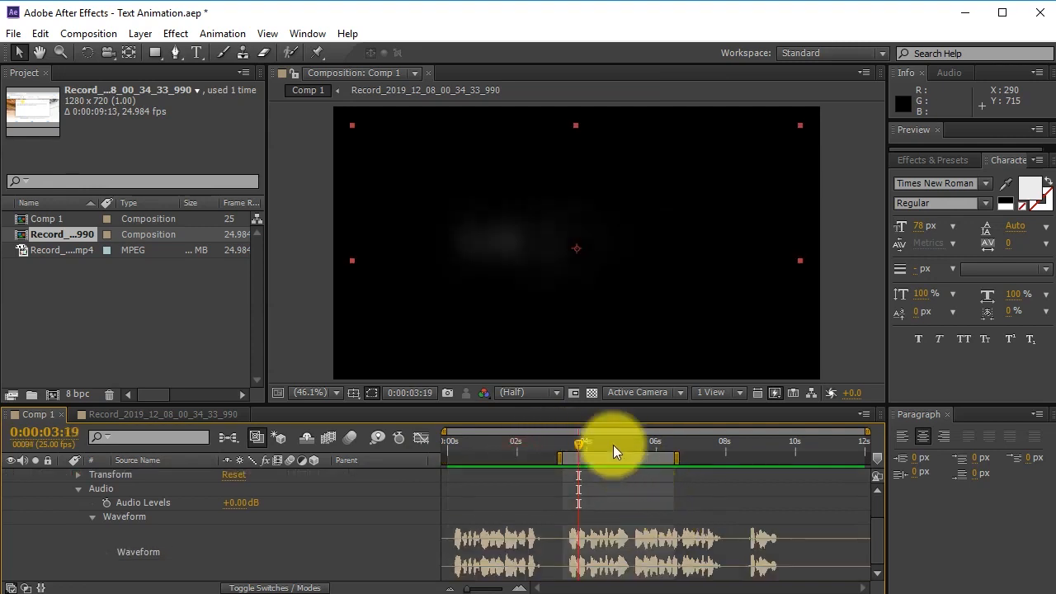
pyautogui.press('space')
pyautogui.moveTo(676, 458); pyautogui.dragTo(645, 476)
pyautogui.scroll(2, 613, 495)
pyautogui.hotkey('ctrl', 's')
pyautogui.click(653, 520)
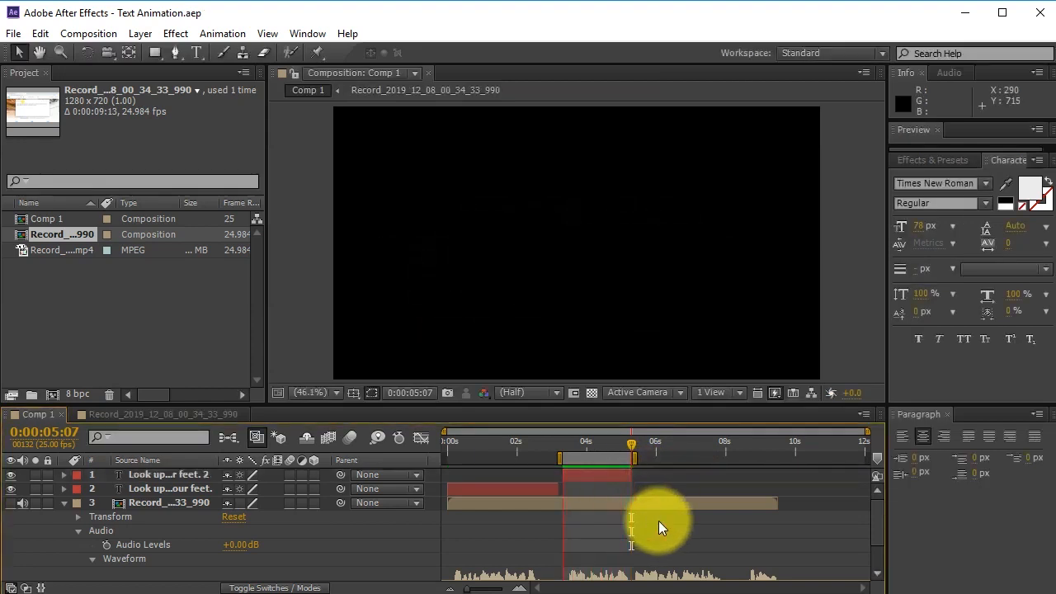
pyautogui.press('space')
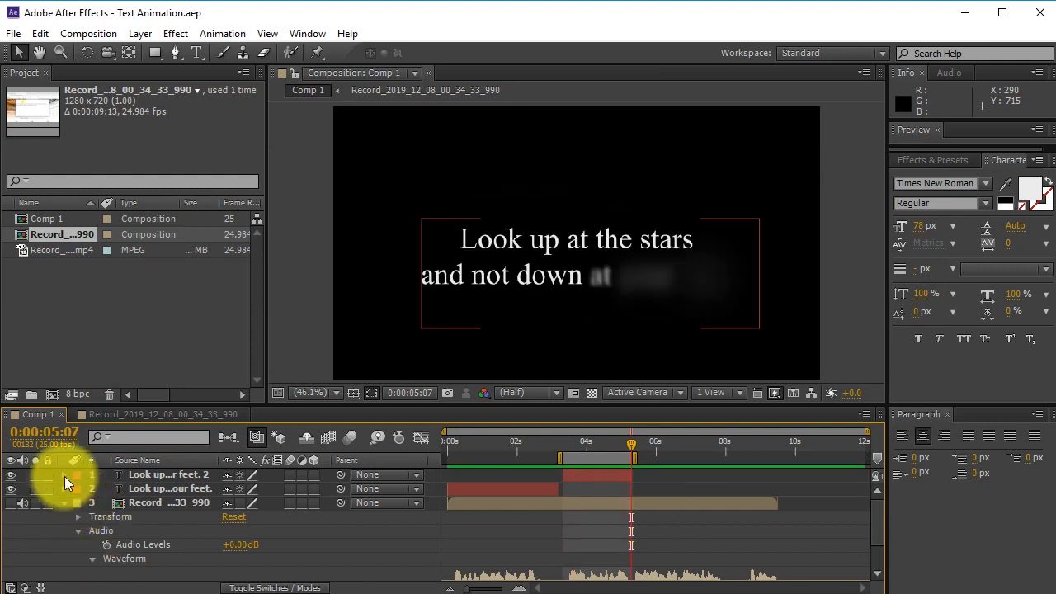
# - Delete the middle Offset keyframe in Range Selector 1 of the duplicated layer's Blur By Word Animator
pyautogui.click(64, 476)
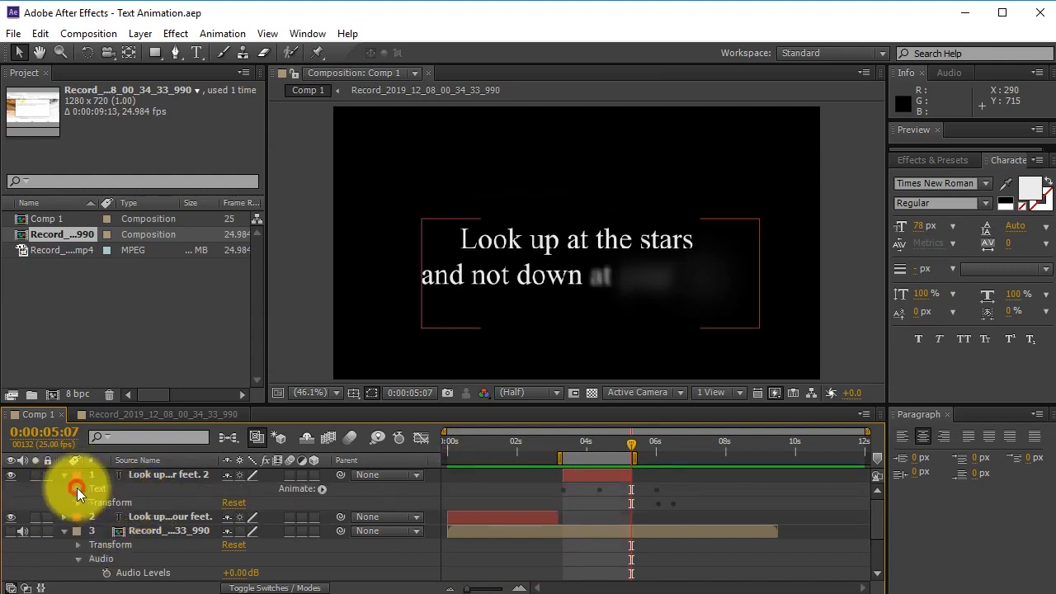
pyautogui.click(77, 487)
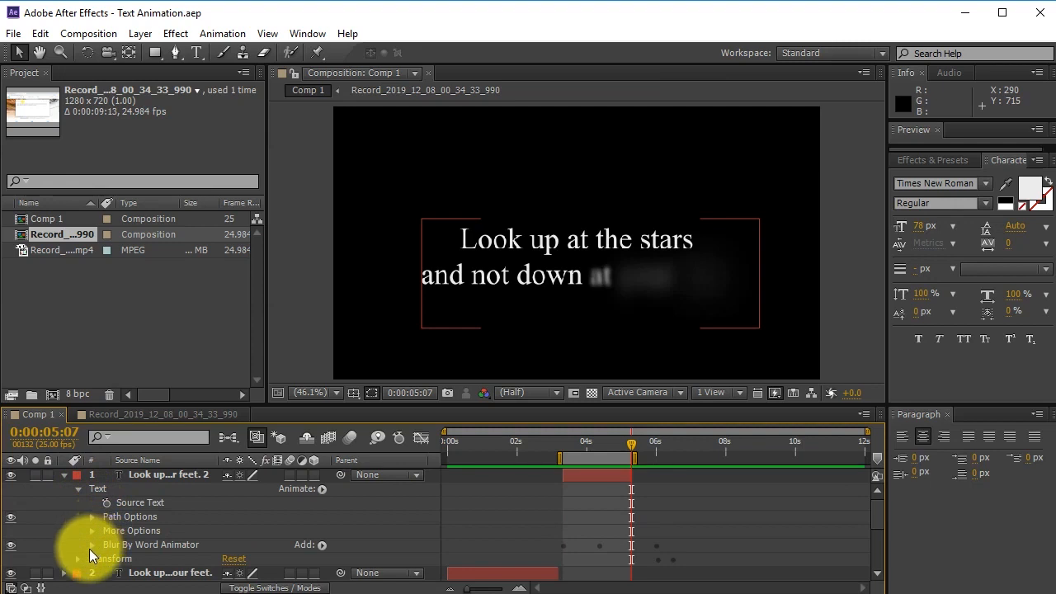
pyautogui.click(91, 545)
pyautogui.scroll(-1, 115, 537)
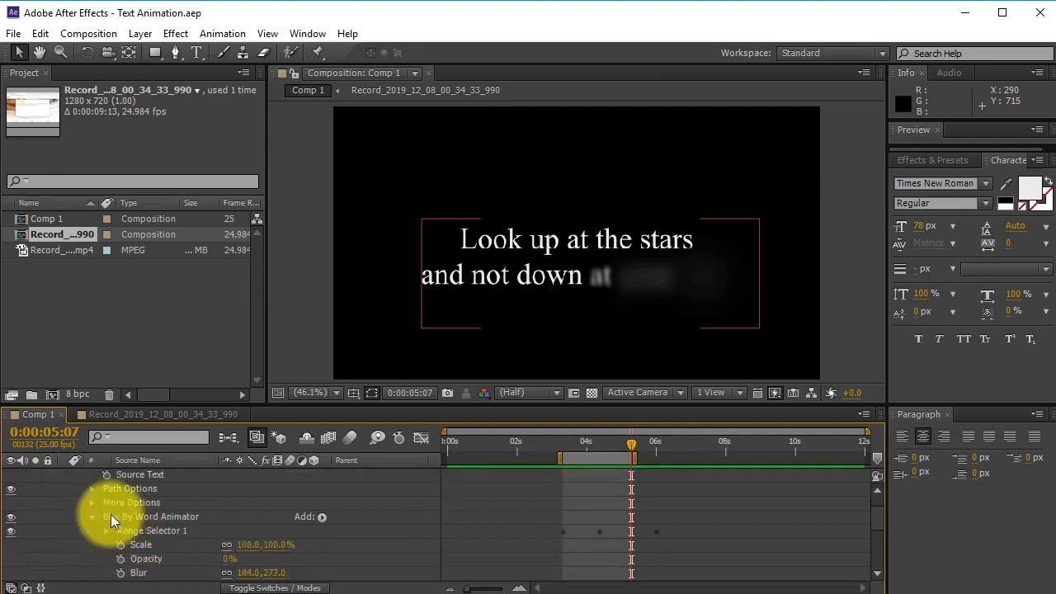
pyautogui.click(107, 532)
pyautogui.scroll(-1, 115, 533)
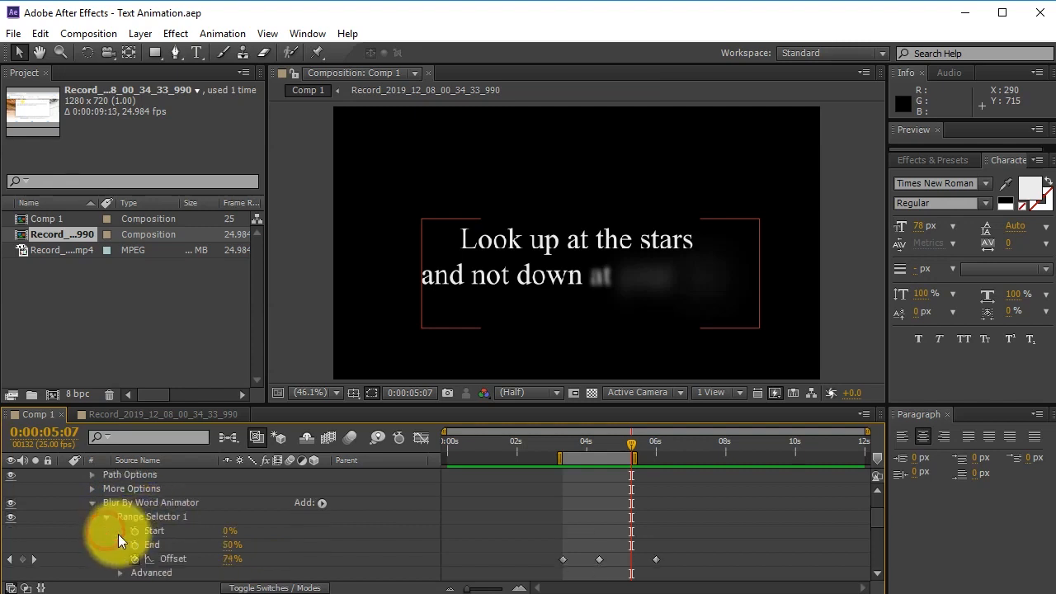
pyautogui.moveTo(594, 545); pyautogui.dragTo(607, 569)
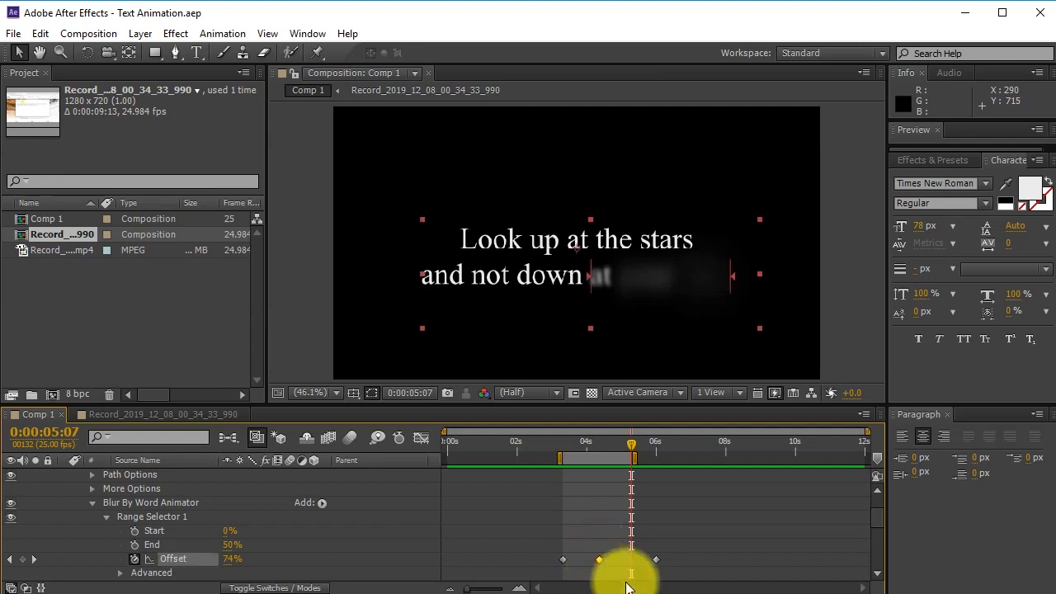
pyautogui.press('Delete')
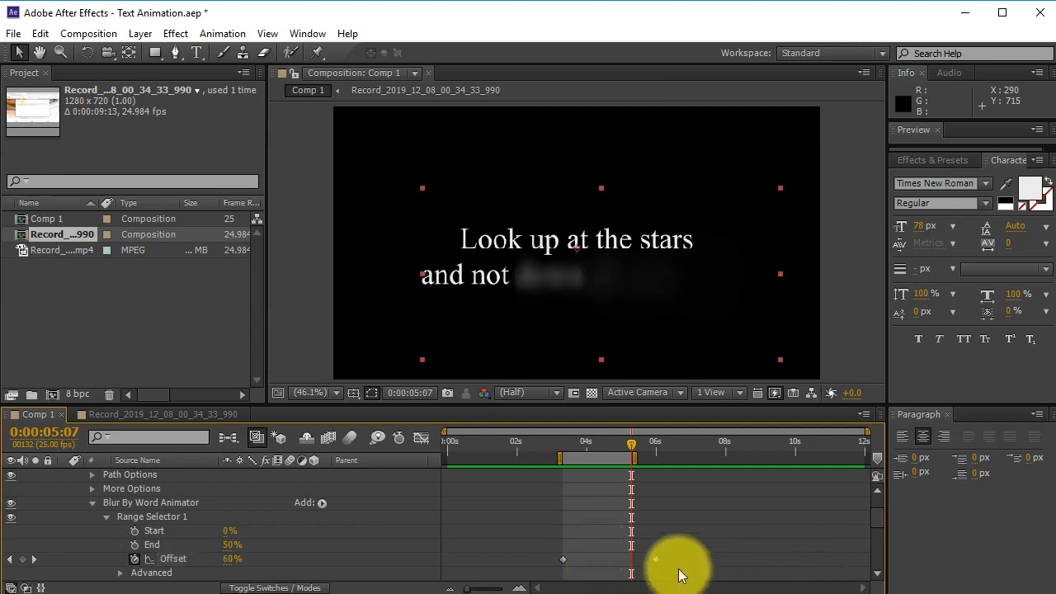
# - Move the duplicated layer's last Offset keyframe to 0:00:05:07 and save the project
pyautogui.click(656, 560)
pyautogui.moveTo(658, 563); pyautogui.dragTo(632, 559)
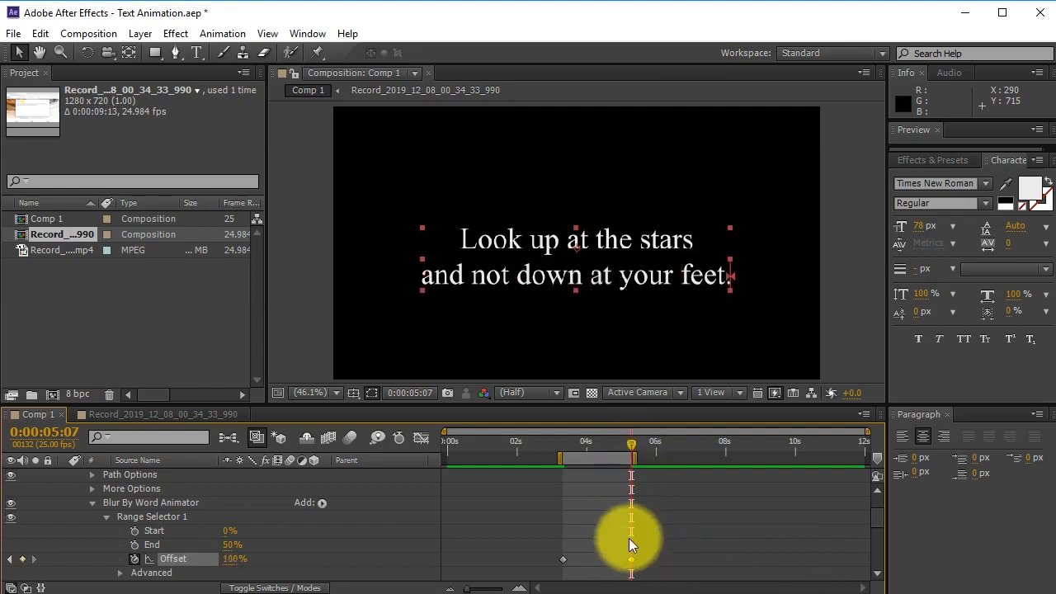
pyautogui.scroll(-3, 640, 542)
pyautogui.scroll(-2, 632, 543)
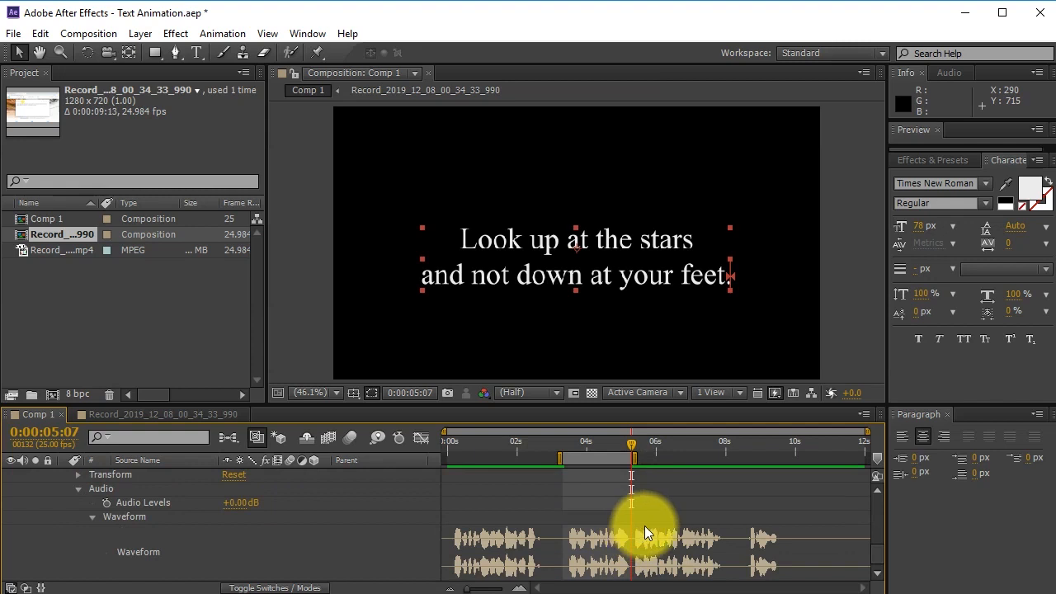
pyautogui.scroll(5, 644, 525)
pyautogui.hotkey('ctrl', 's')
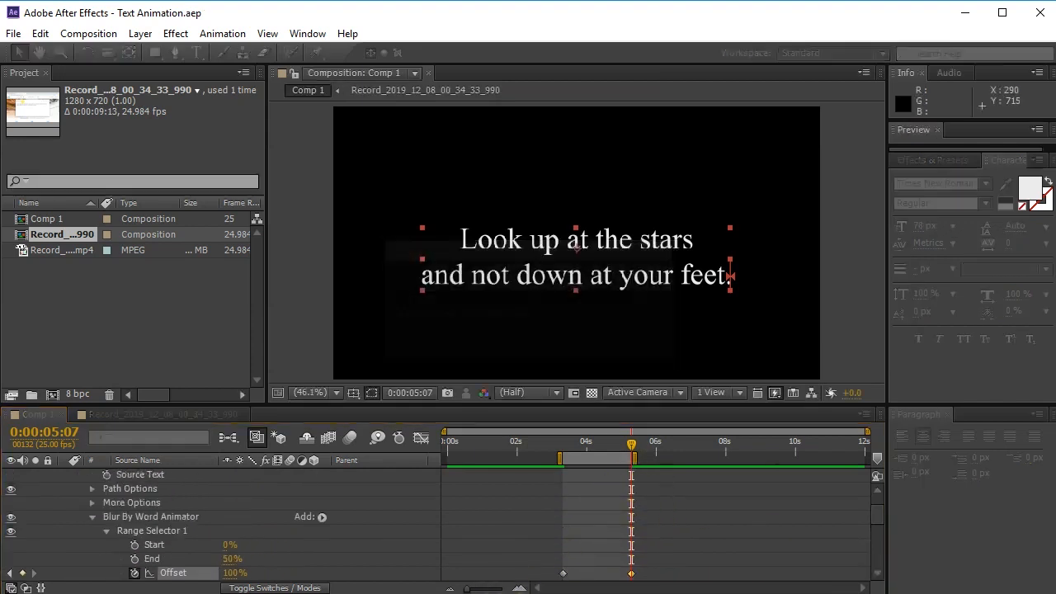
# - Switch to the Text file in Notepad and copy the phrase "ry to make sense of what you see,"
pyautogui.hotkey('alt', 'Tab')
pyautogui.hotkey('alt', 'Tab')
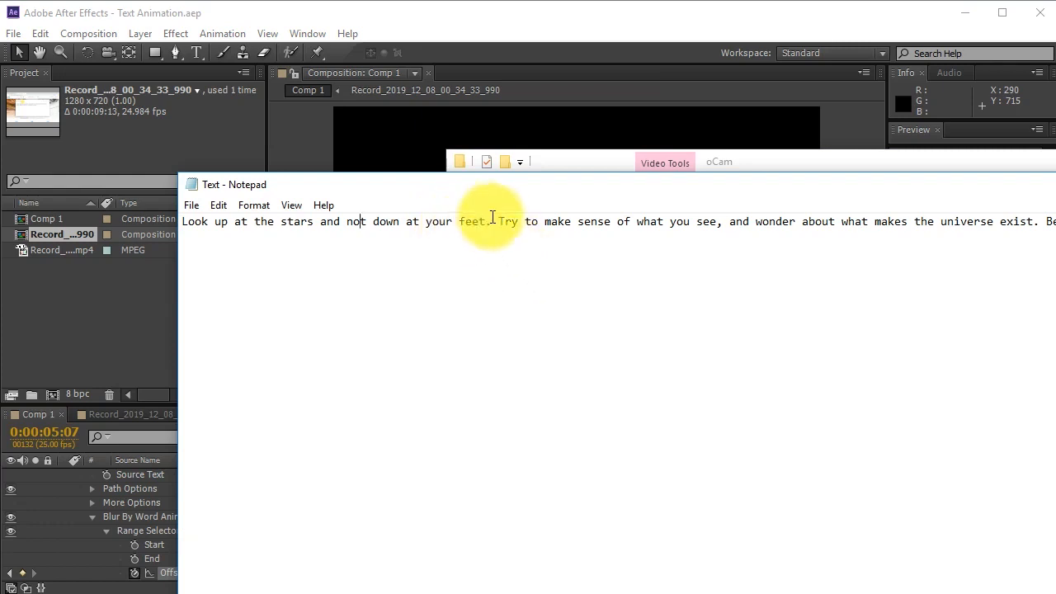
pyautogui.moveTo(504, 223); pyautogui.dragTo(714, 221)
pyautogui.rightClick(711, 219)
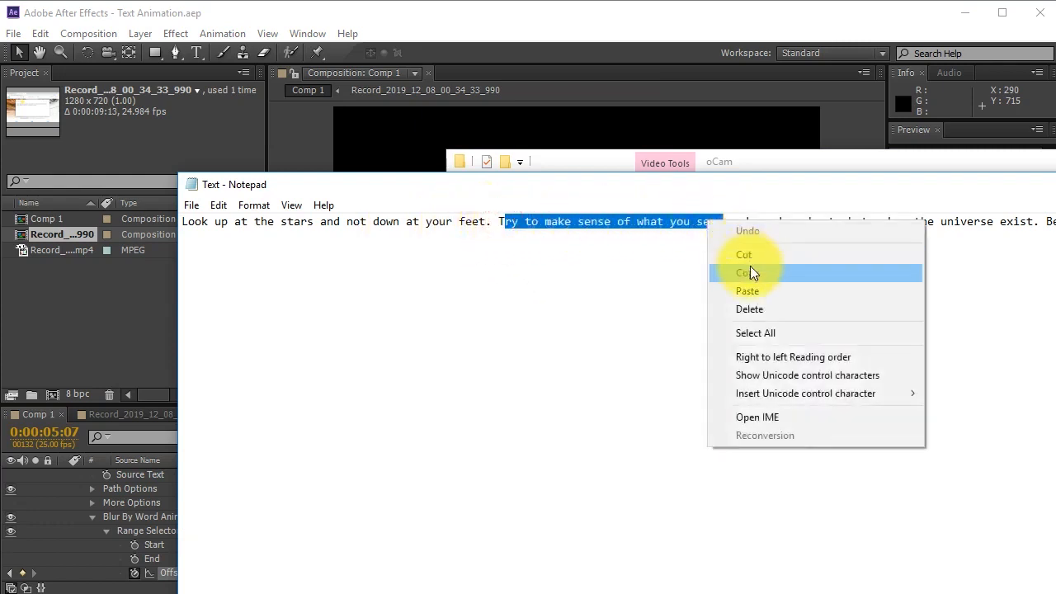
pyautogui.click(749, 265)
# - Return to After Effects, replace the duplicated layer's text with the copied "ry to make sense of what you see," and save the project
pyautogui.click(749, 21)
pyautogui.scroll(2, 615, 498)
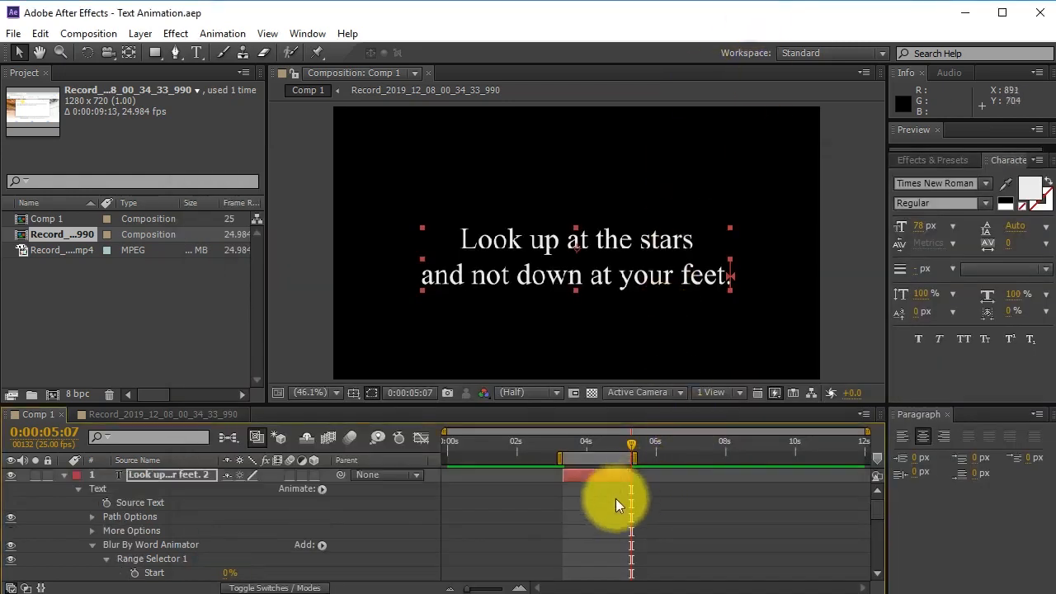
pyautogui.doubleClick(600, 473)
pyautogui.rightClick(584, 259)
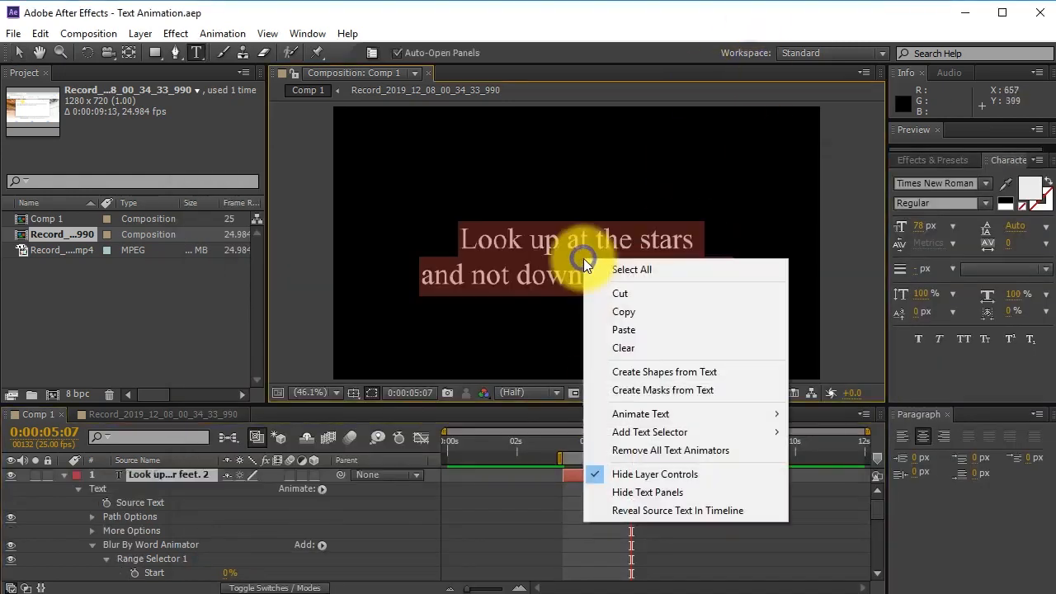
pyautogui.click(634, 331)
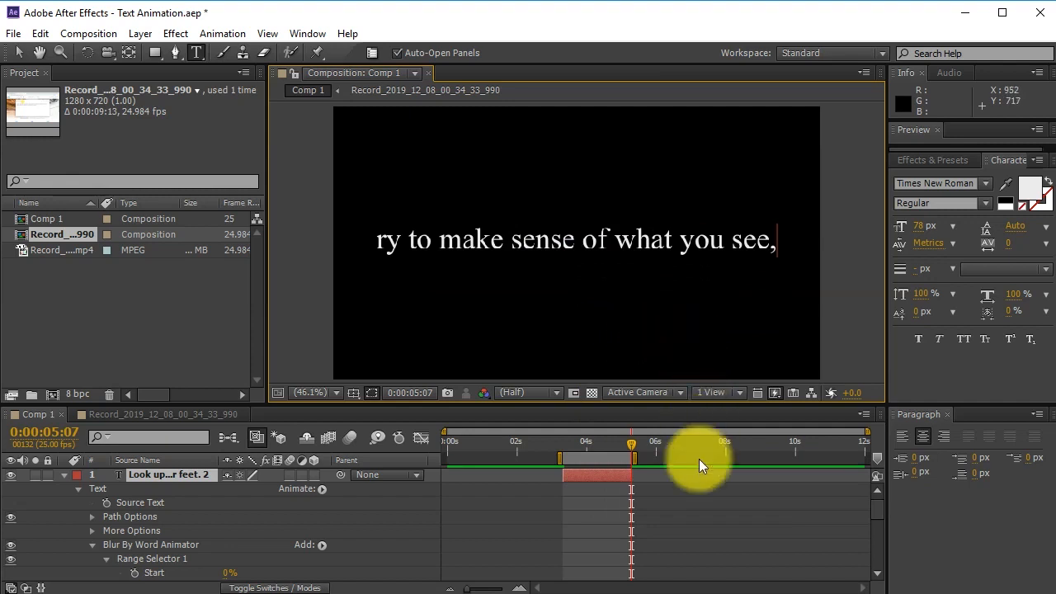
pyautogui.hotkey('ctrl', 's')
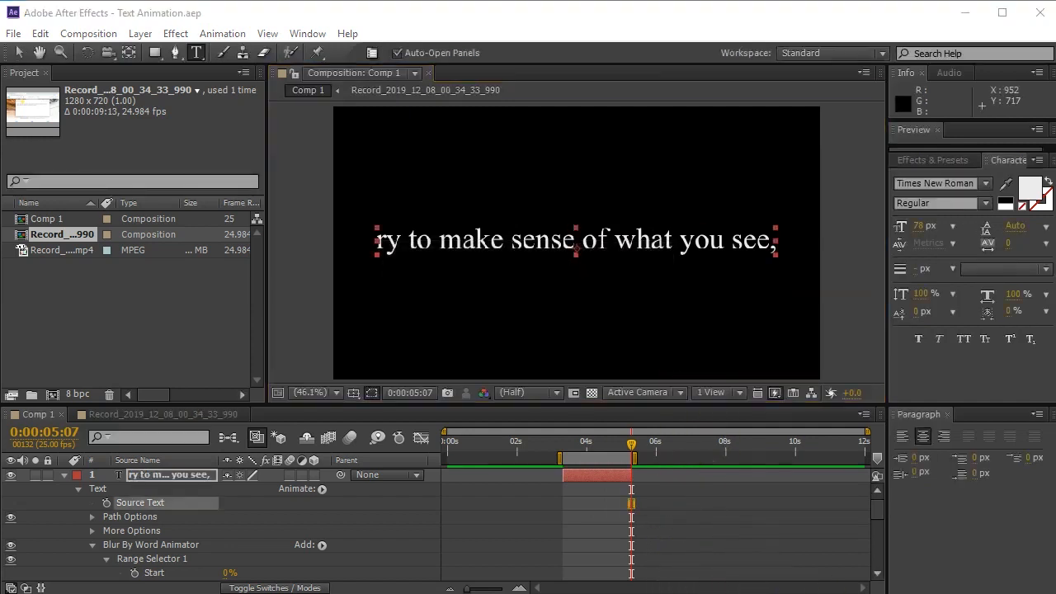
# - Insert a capital "T" at the start of the text so it reads "Try to make sense of what you see," and save the project
pyautogui.click(697, 501)
pyautogui.click(464, 241)
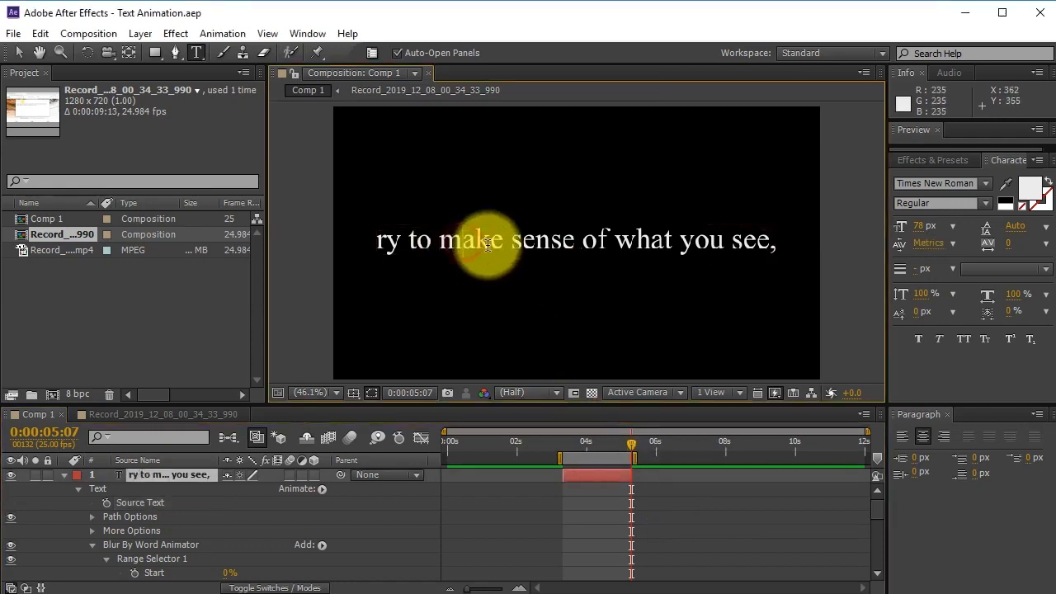
pyautogui.press('Home')
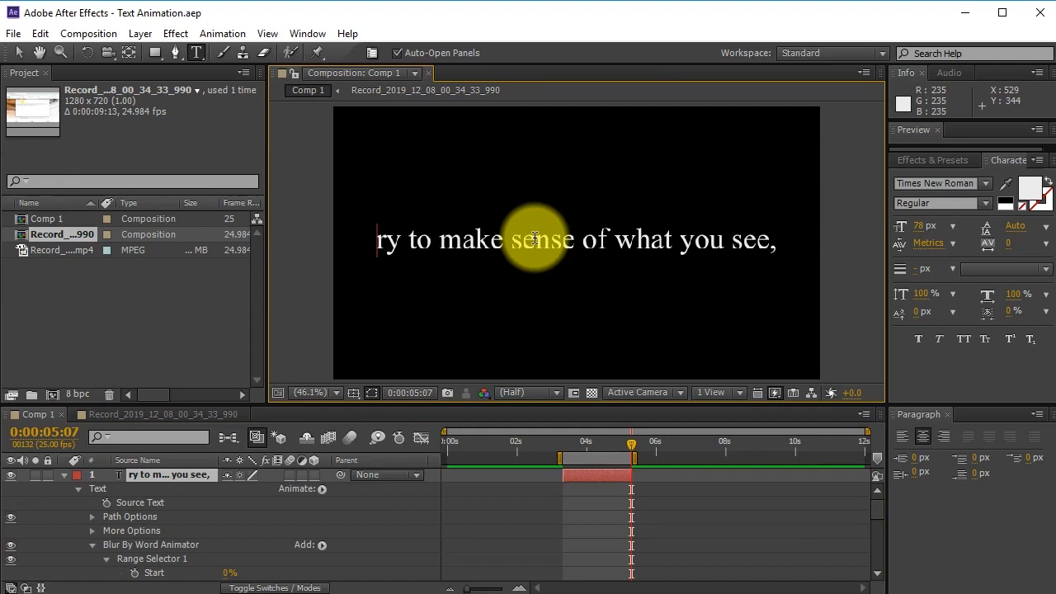
pyautogui.write('T')
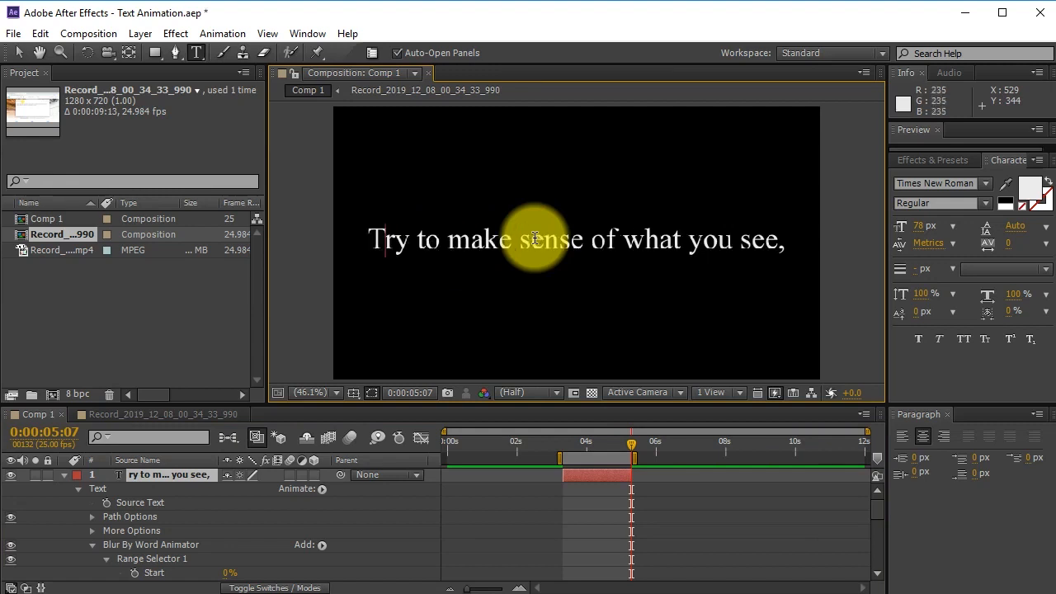
pyautogui.hotkey('alt', 'Tab')
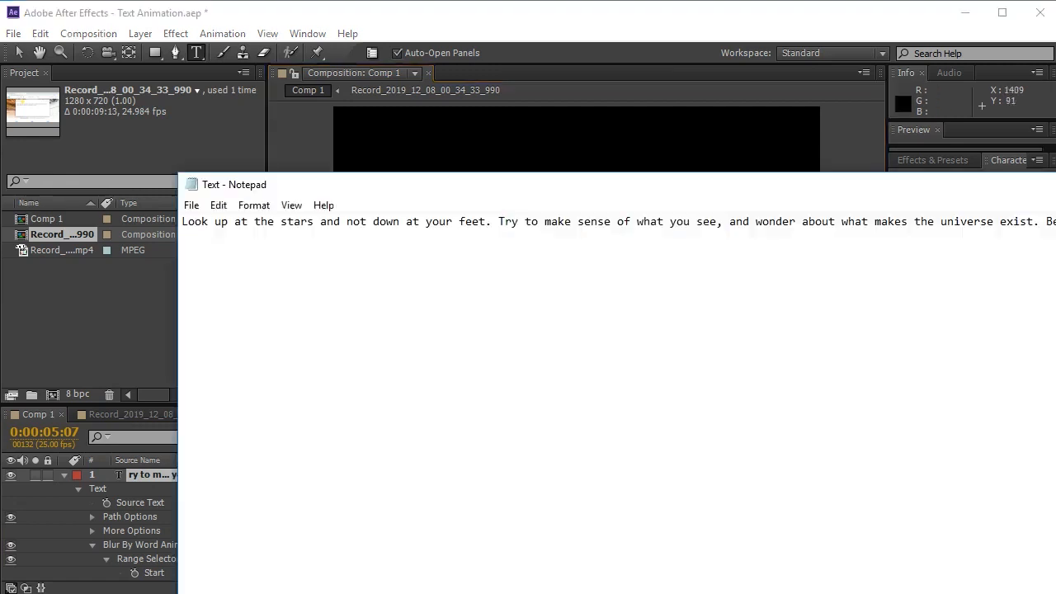
pyautogui.click(603, 23)
pyautogui.click(528, 518)
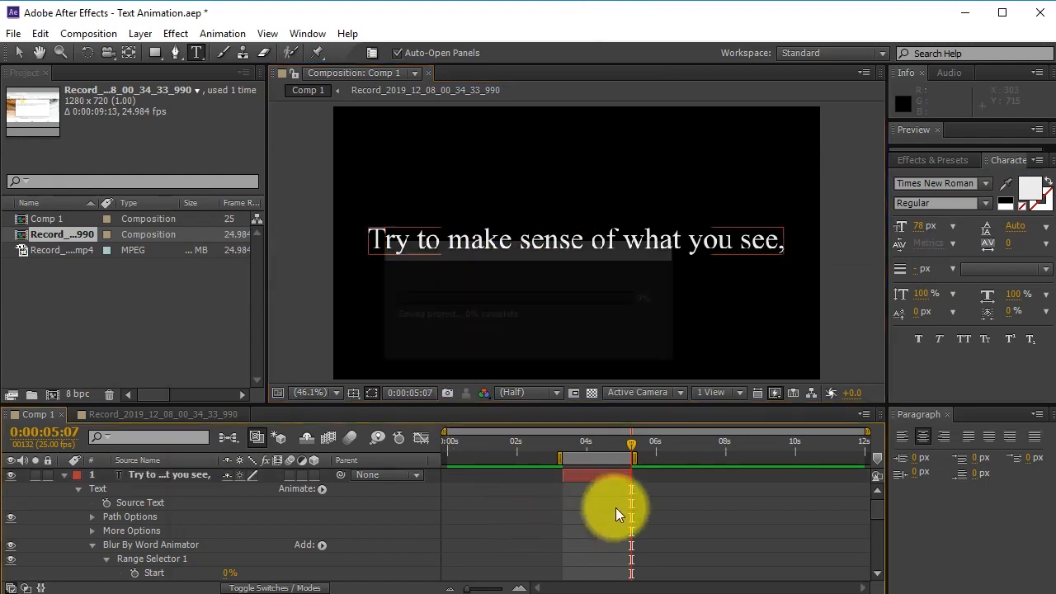
# - Preview the second phrase from 0:00:04:11 and compare its Offset keyframes with the audio waveform
pyautogui.click(583, 449)
pyautogui.moveTo(584, 456); pyautogui.dragTo(601, 446)
pyautogui.press('KP_0')
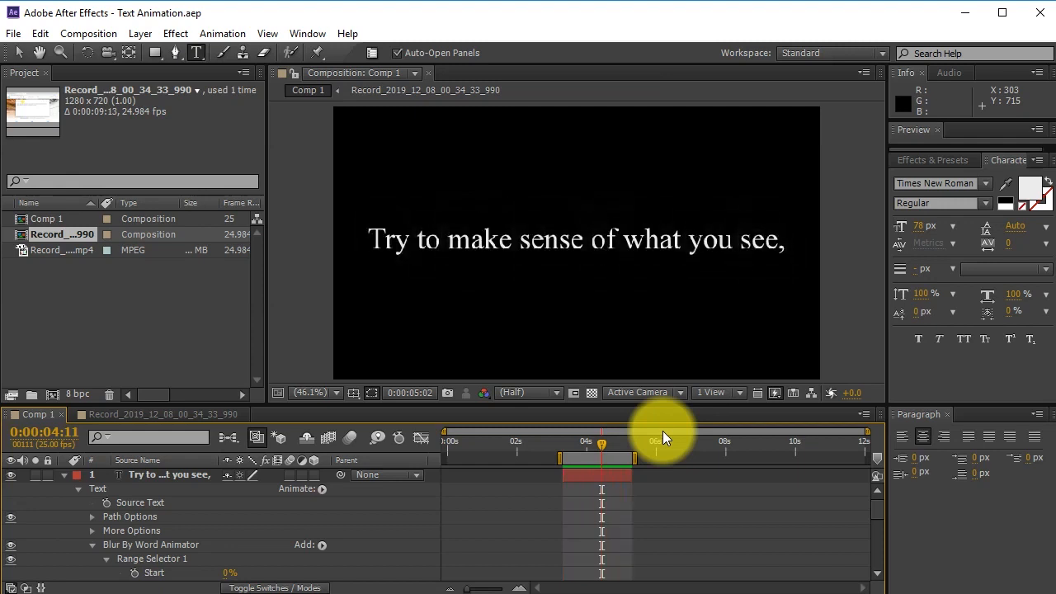
pyautogui.moveTo(603, 442); pyautogui.dragTo(632, 437)
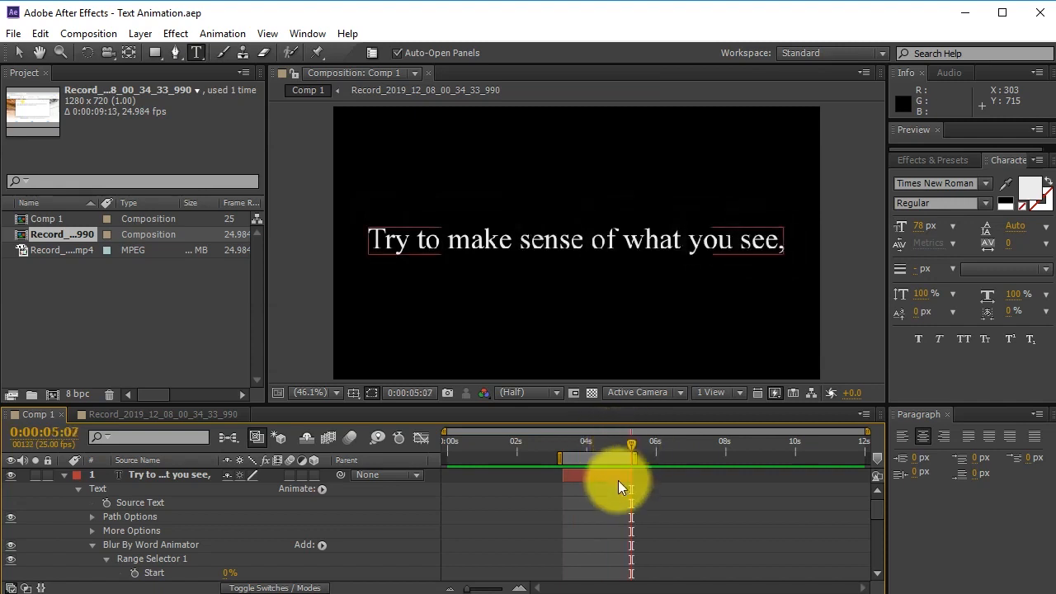
pyautogui.scroll(-10, 640, 508)
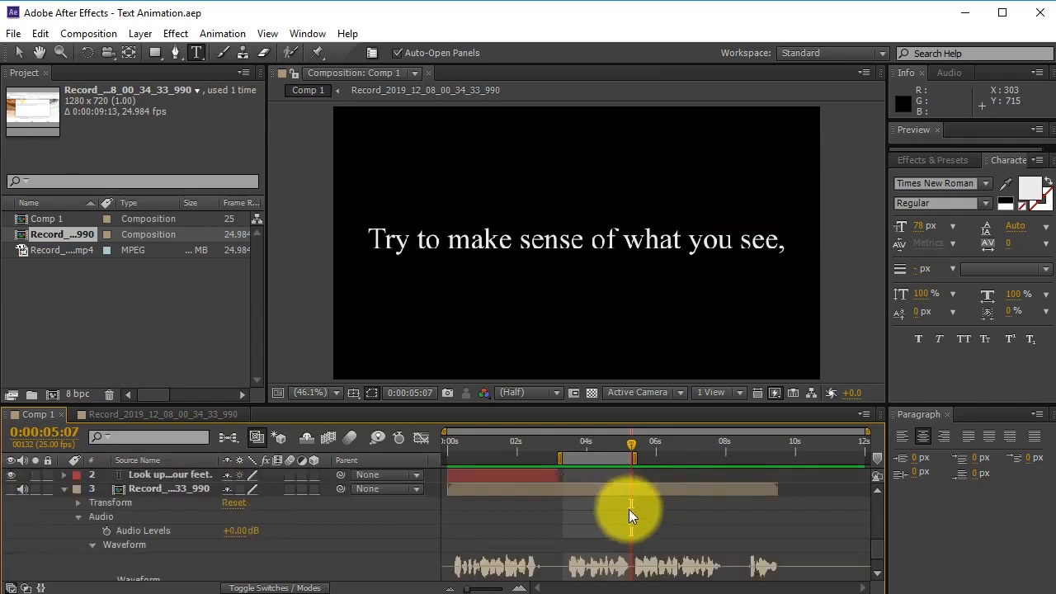
pyautogui.scroll(2, 616, 515)
pyautogui.scroll(3, 616, 515)
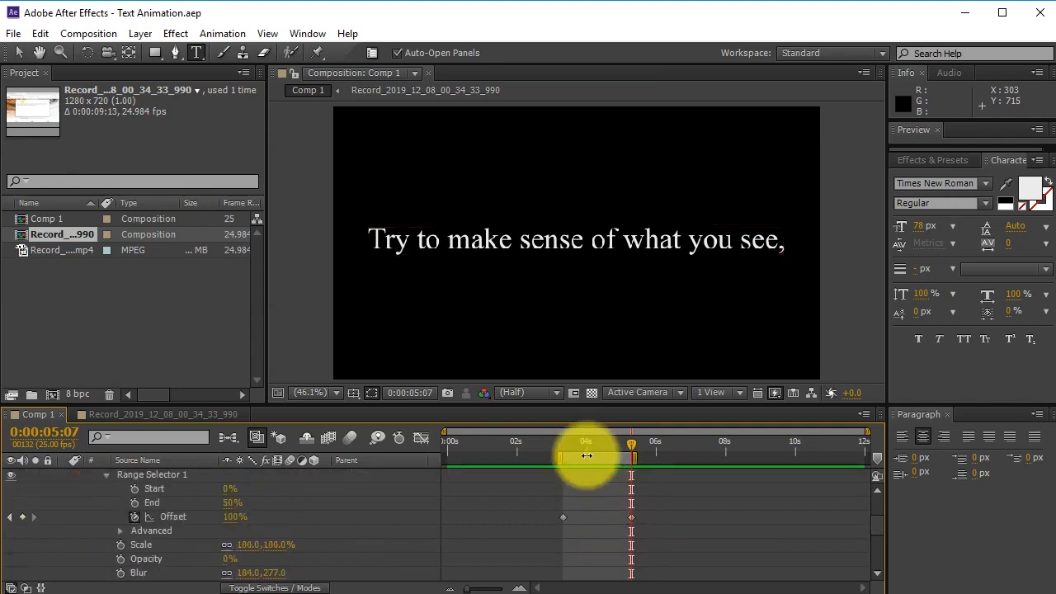
# - Preview the phrase from 0:00:03:11 and move its first Offset keyframe to about 0:00:03:09
pyautogui.click(564, 442)
pyautogui.moveTo(566, 442); pyautogui.dragTo(568, 443)
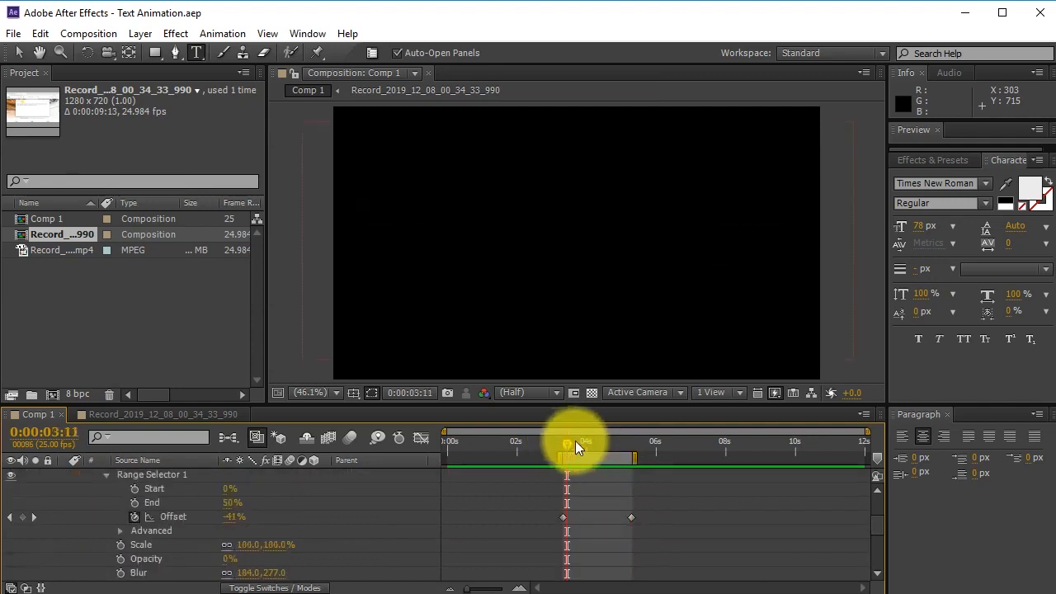
pyautogui.press('KP_0')
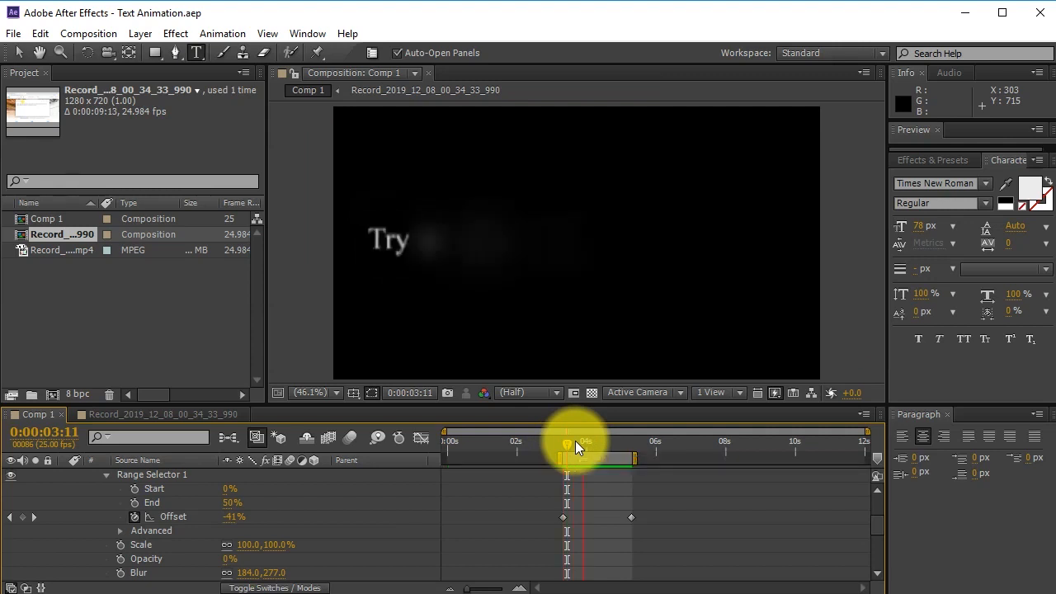
pyautogui.press('space')
pyautogui.moveTo(570, 442); pyautogui.dragTo(571, 443)
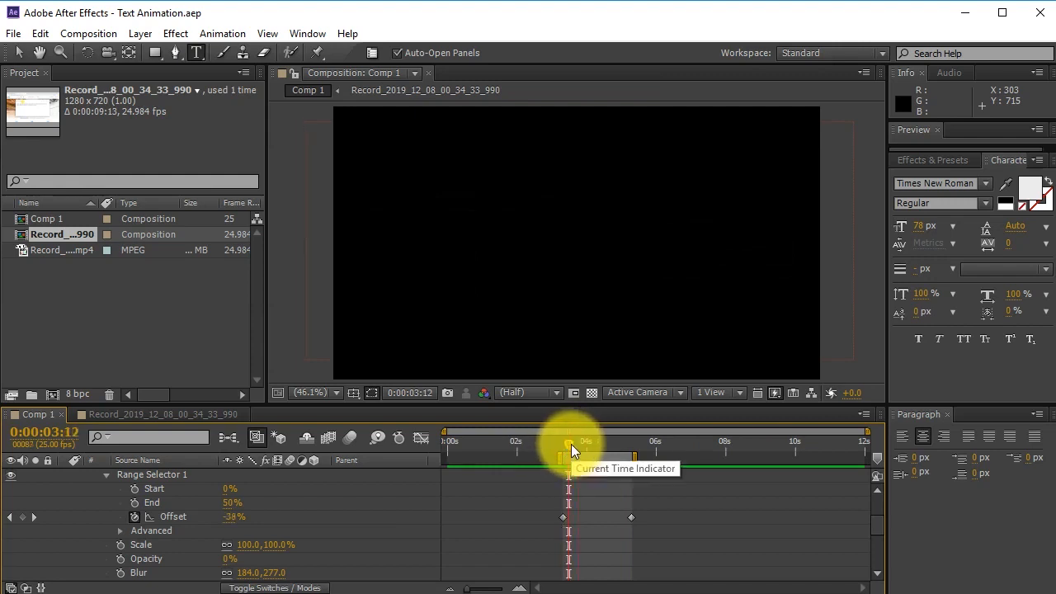
pyautogui.click(565, 516)
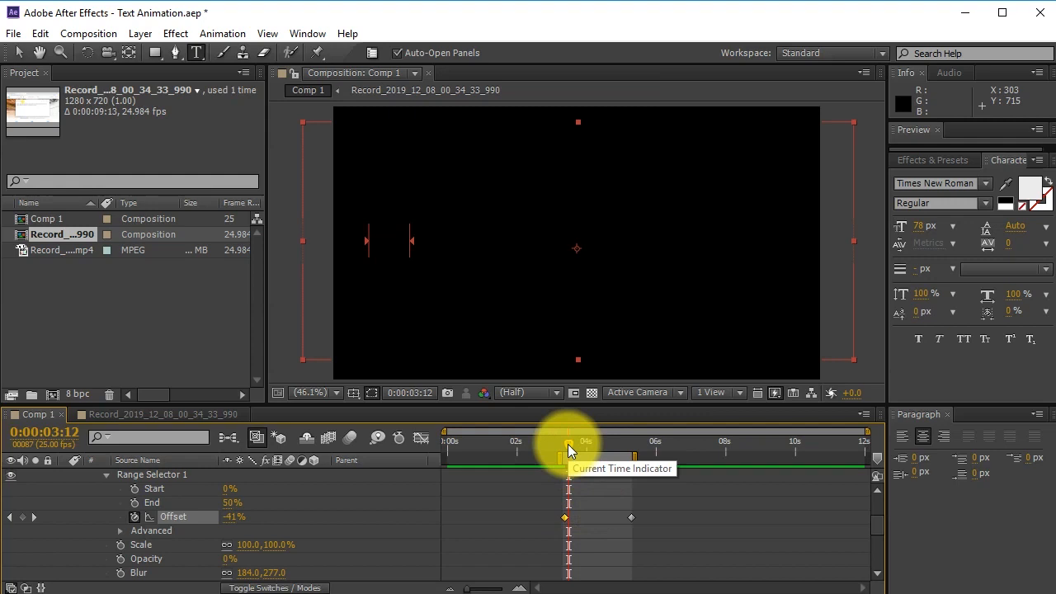
# - Place composition marker 1 at 0:00:03:15 and magnify the timeline around it
pyautogui.moveTo(568, 444); pyautogui.dragTo(572, 443)
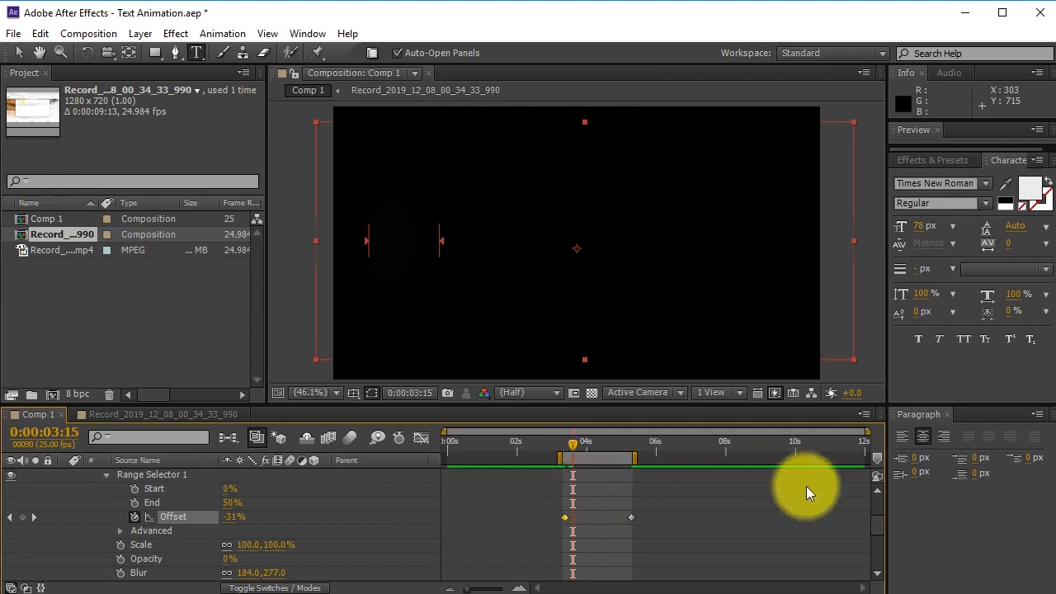
pyautogui.moveTo(876, 459)
pyautogui.mouseDown()
pyautogui.moveTo(745, 458)
pyautogui.moveTo(573, 490)
pyautogui.mouseUp()
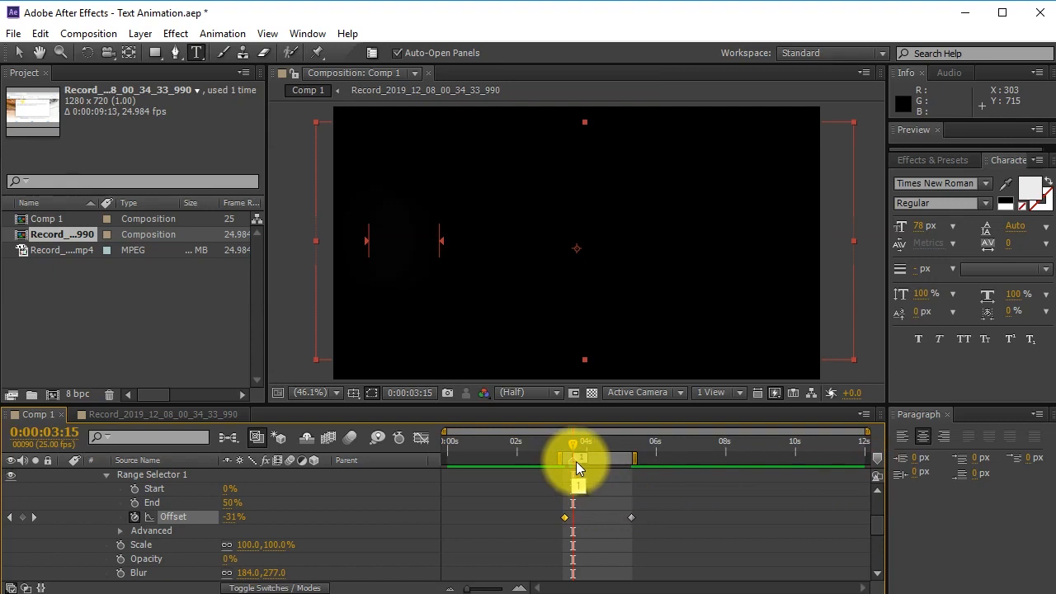
pyautogui.press('=')
pyautogui.press('=')
pyautogui.press('=')
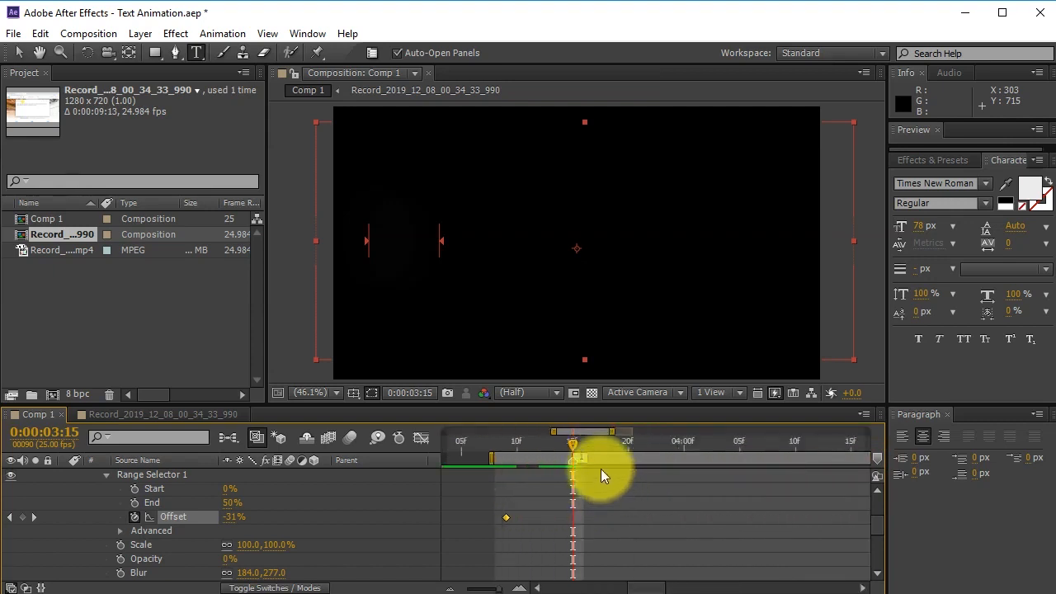
pyautogui.press('-')
# - Add an Offset keyframe with the value found at 0:00:04:03 and move it to the marker at 0:00:03:15
pyautogui.click(617, 504)
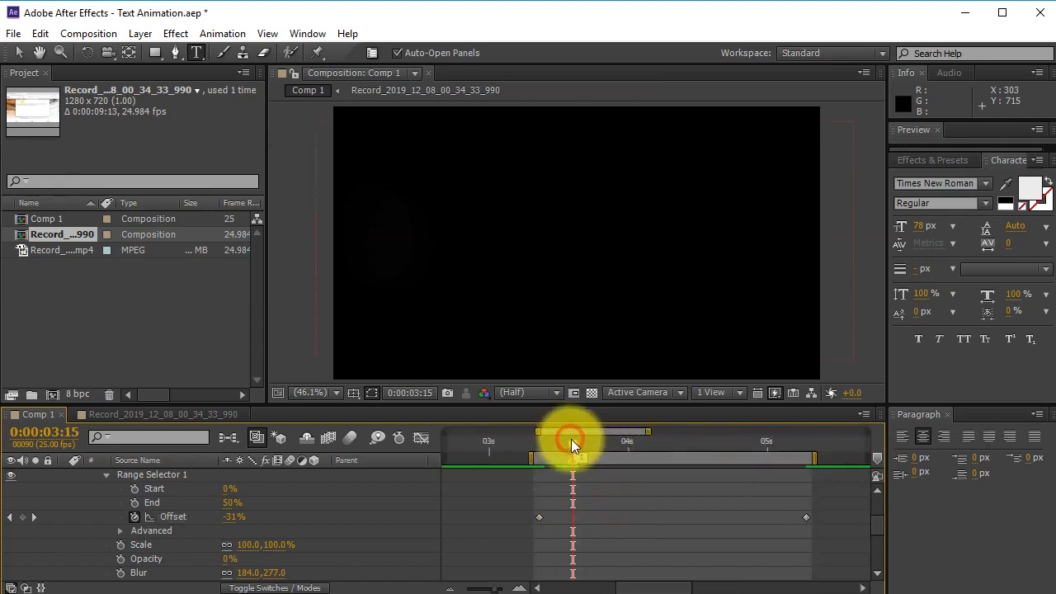
pyautogui.press('space')
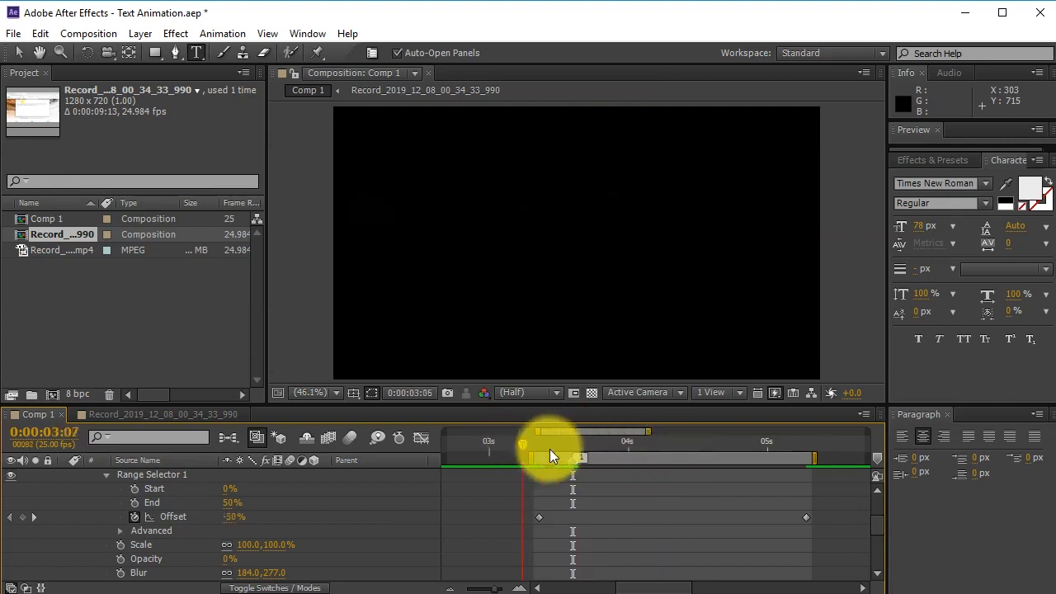
pyautogui.moveTo(690, 455); pyautogui.dragTo(641, 458)
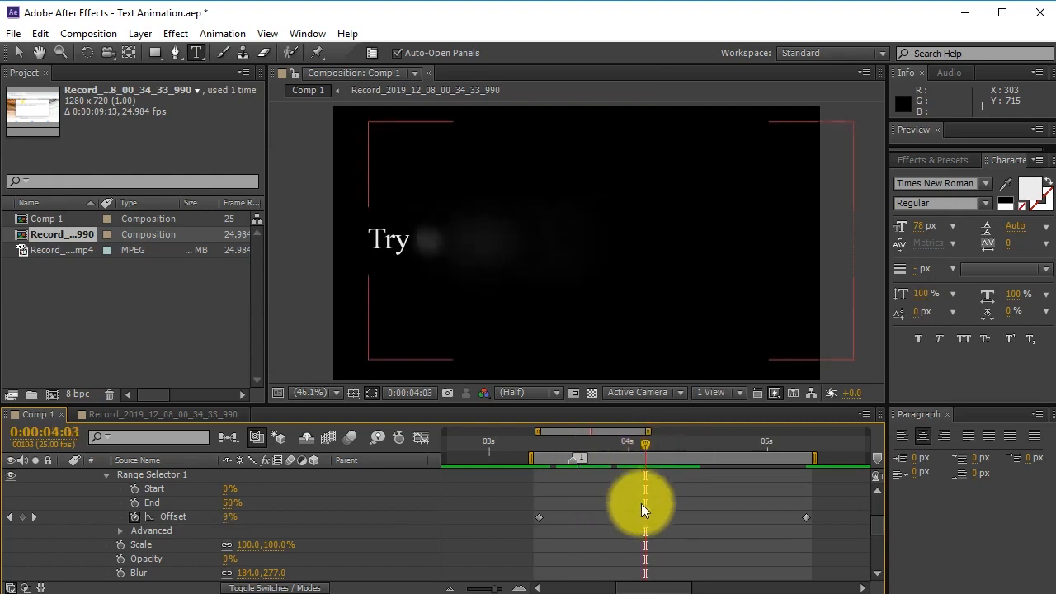
pyautogui.click(23, 517)
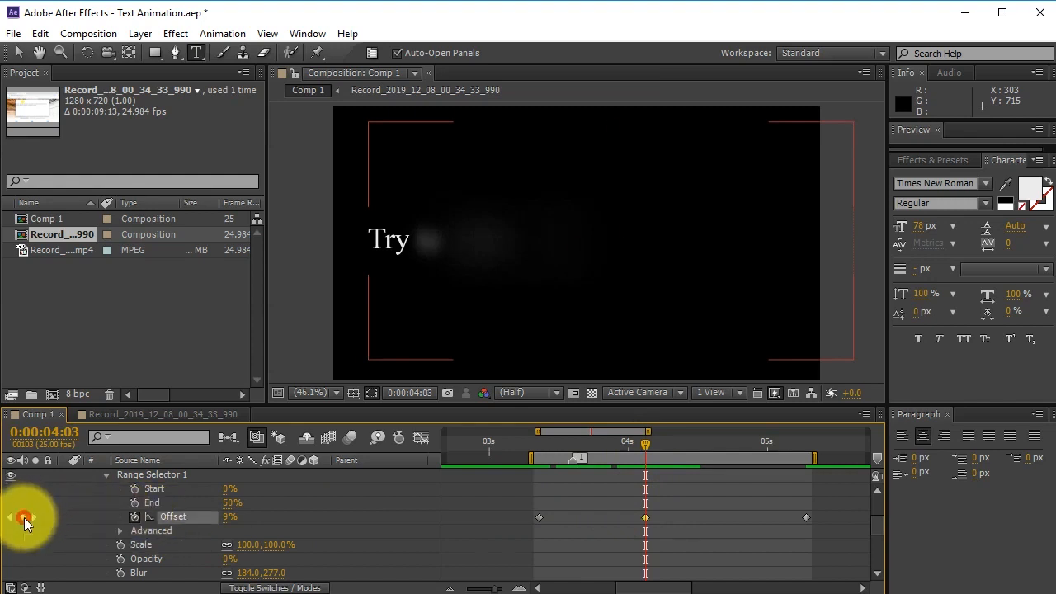
pyautogui.moveTo(645, 517); pyautogui.dragTo(572, 518)
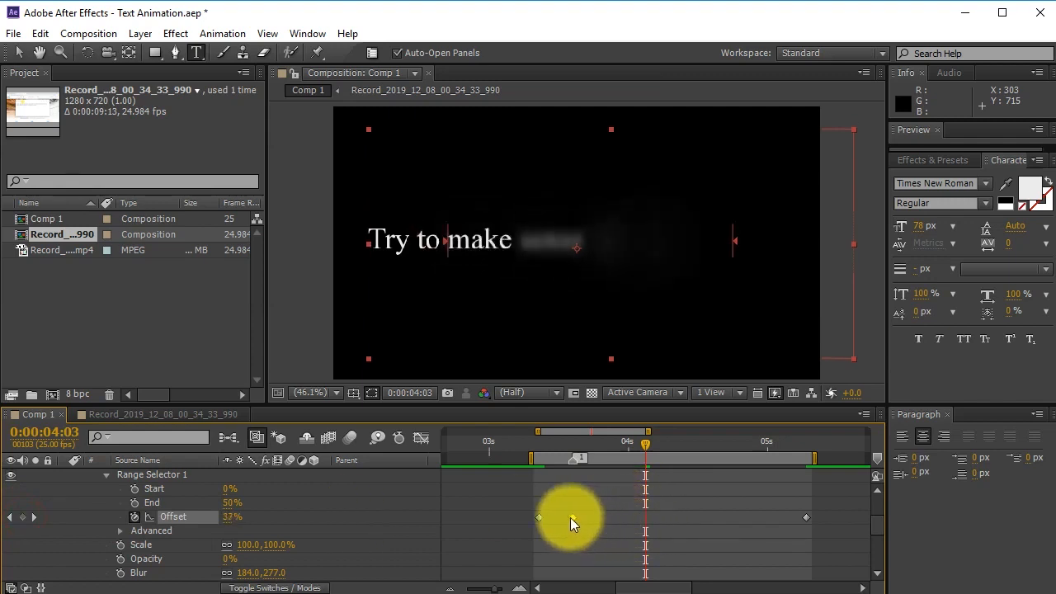
# - Delete marker 1 and preview the retimed phrase from 0:00:03:08
pyautogui.rightClick(576, 463)
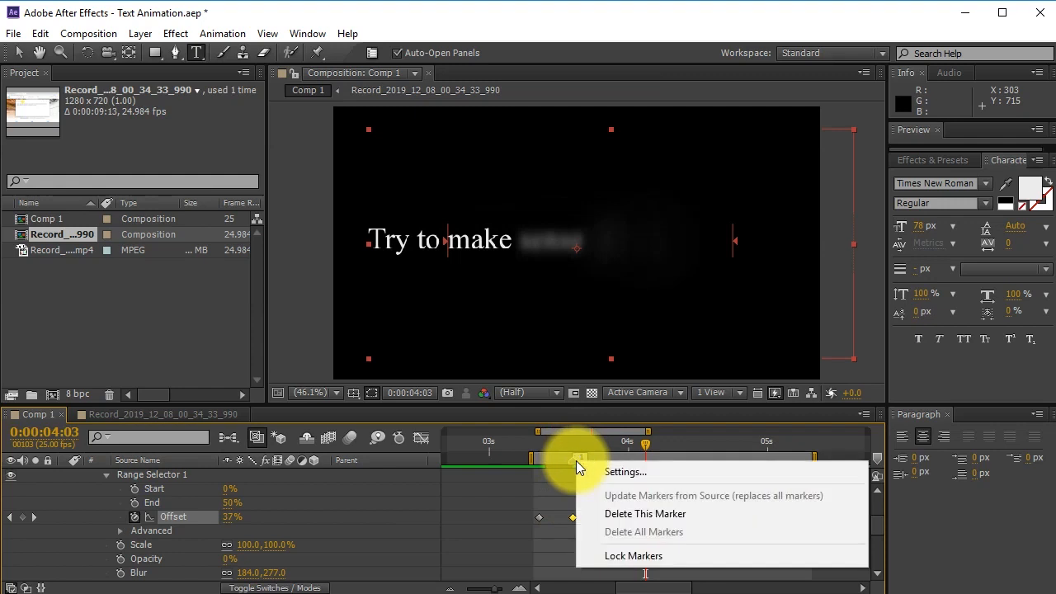
pyautogui.click(635, 513)
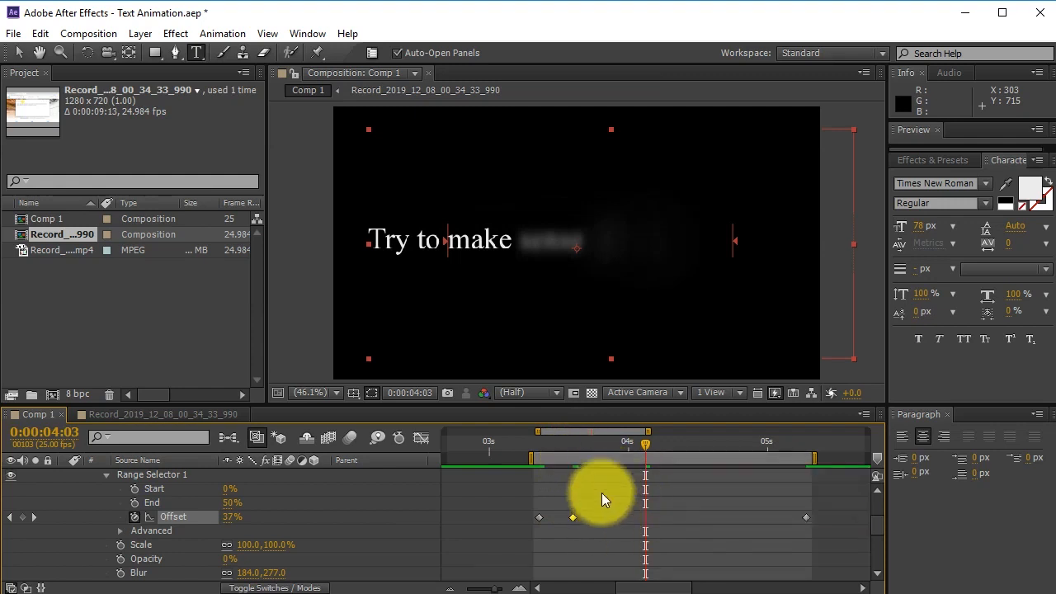
pyautogui.click(533, 447)
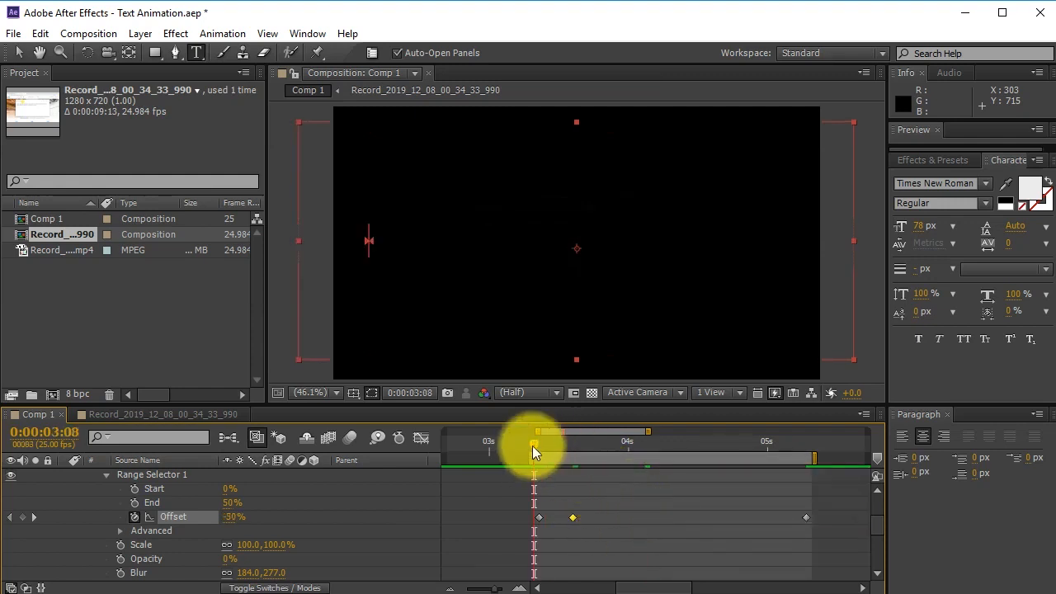
pyautogui.press('space')
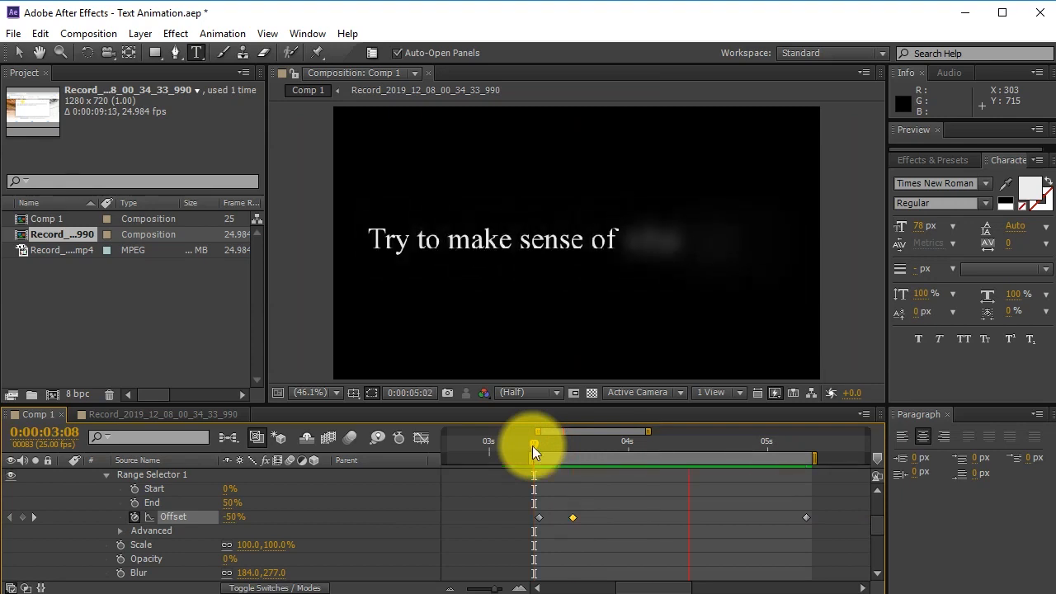
pyautogui.press('space')
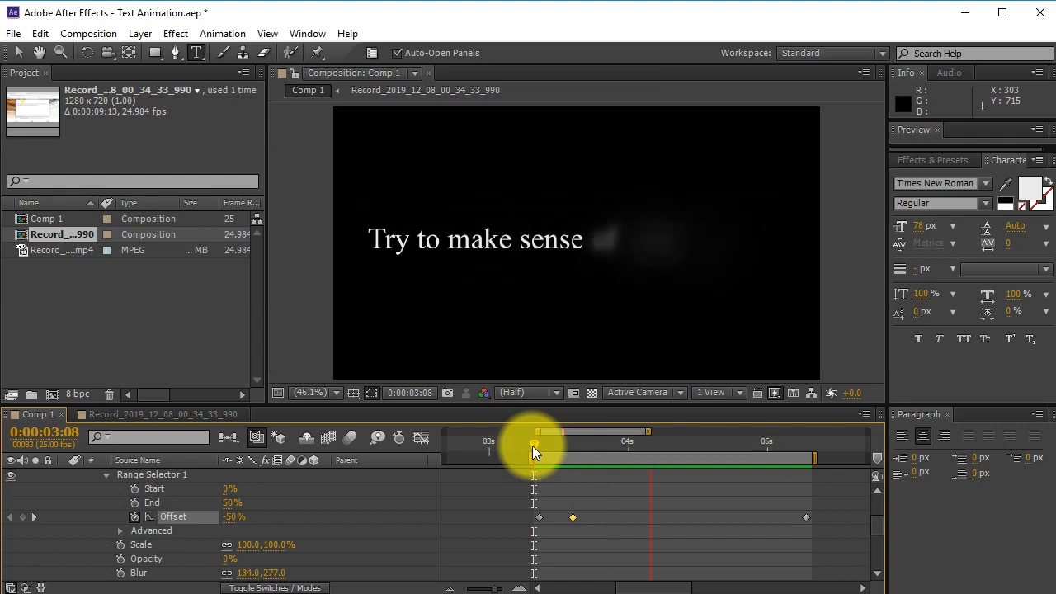
pyautogui.press('space')
pyautogui.click(532, 446)
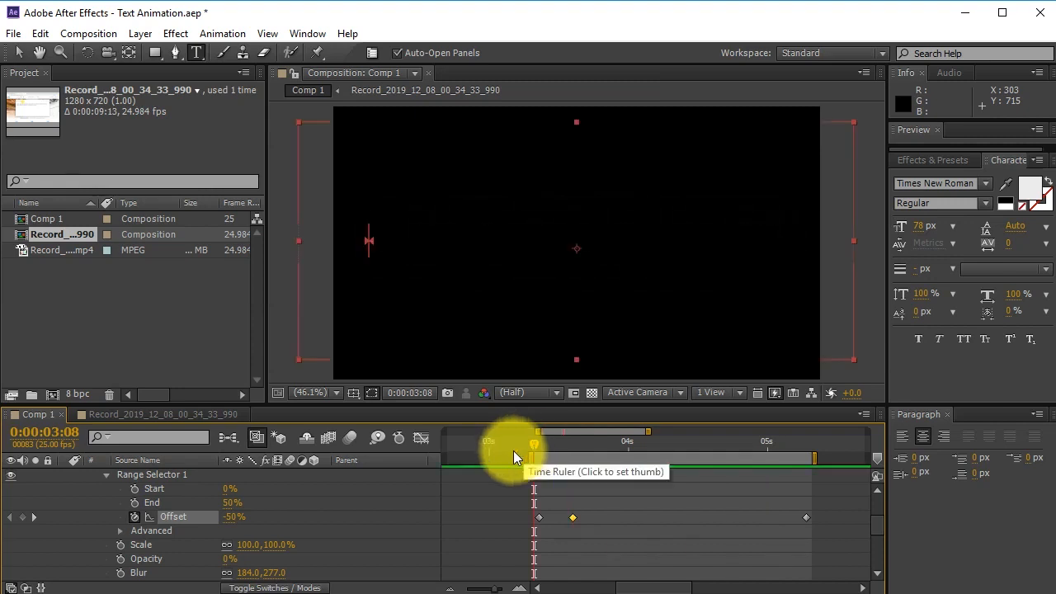
# - Expand the Transform properties of the "Try to make sense of what you see," layer and select its two Opacity keyframes
pyautogui.click(675, 491)
pyautogui.moveTo(558, 443); pyautogui.dragTo(813, 461)
pyautogui.scroll(-8, 788, 499)
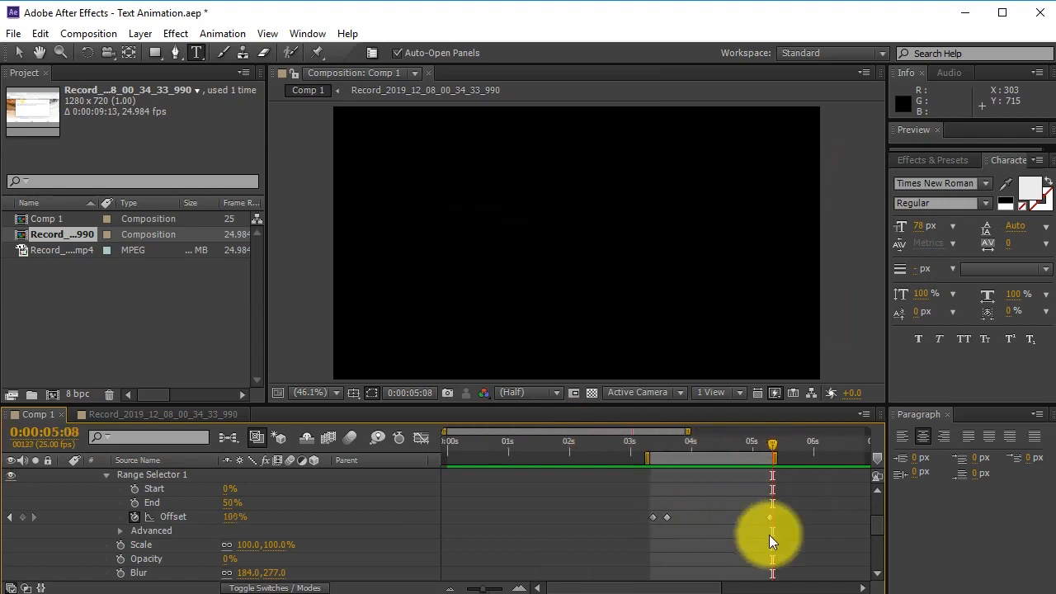
pyautogui.scroll(-5, 697, 529)
pyautogui.scroll(5, 693, 522)
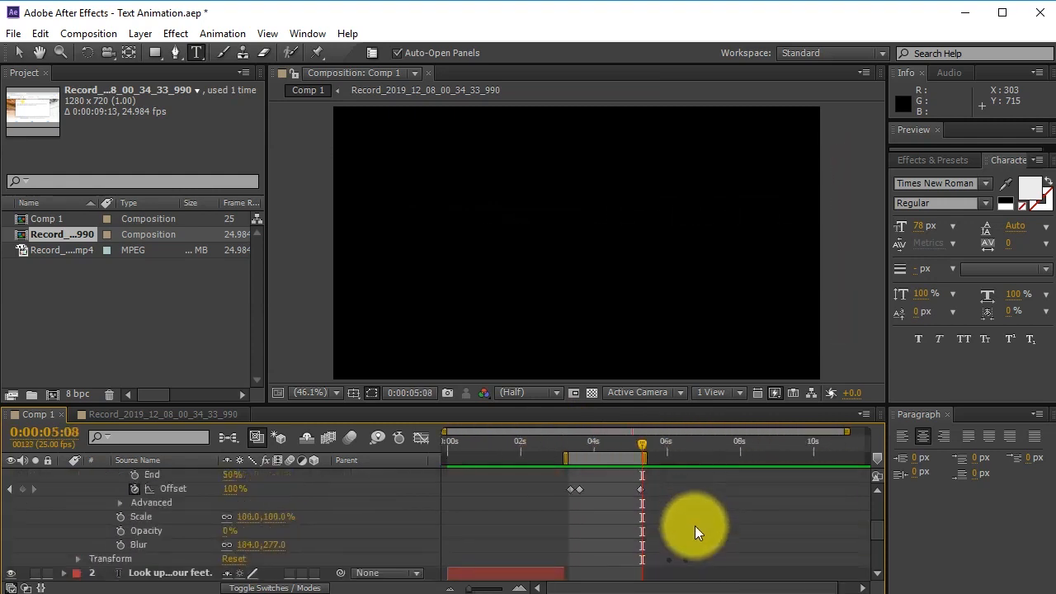
pyautogui.click(77, 558)
pyautogui.scroll(2, 655, 561)
pyautogui.scroll(-2, 659, 559)
pyautogui.moveTo(707, 555); pyautogui.dragTo(663, 578)
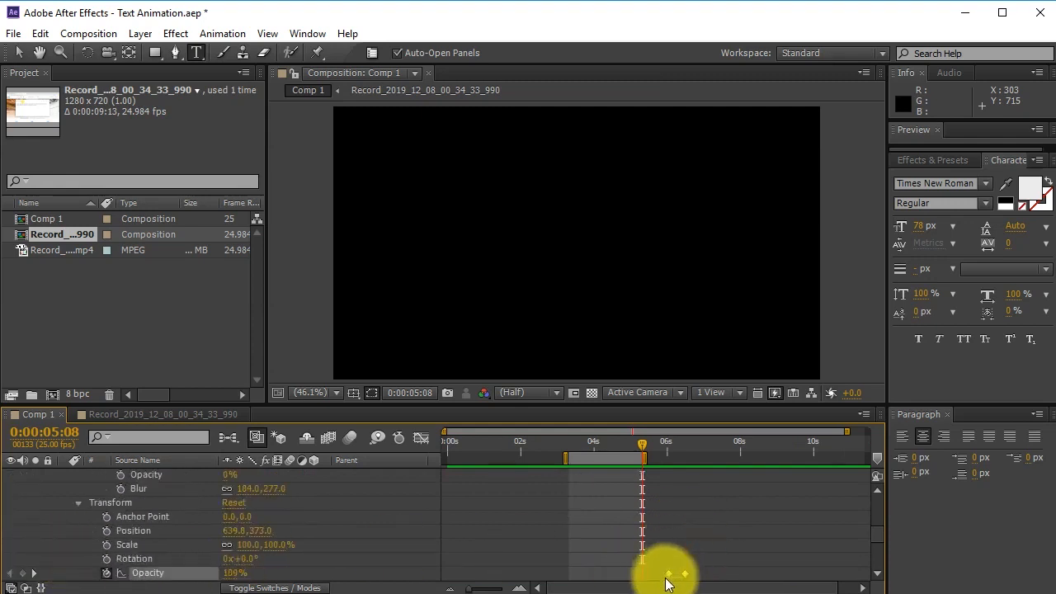
# - Extend the end of the "Try to make sense of what you see," layer to about 0:00:05:21
pyautogui.scroll(5, 685, 528)
pyautogui.scroll(-1, 685, 527)
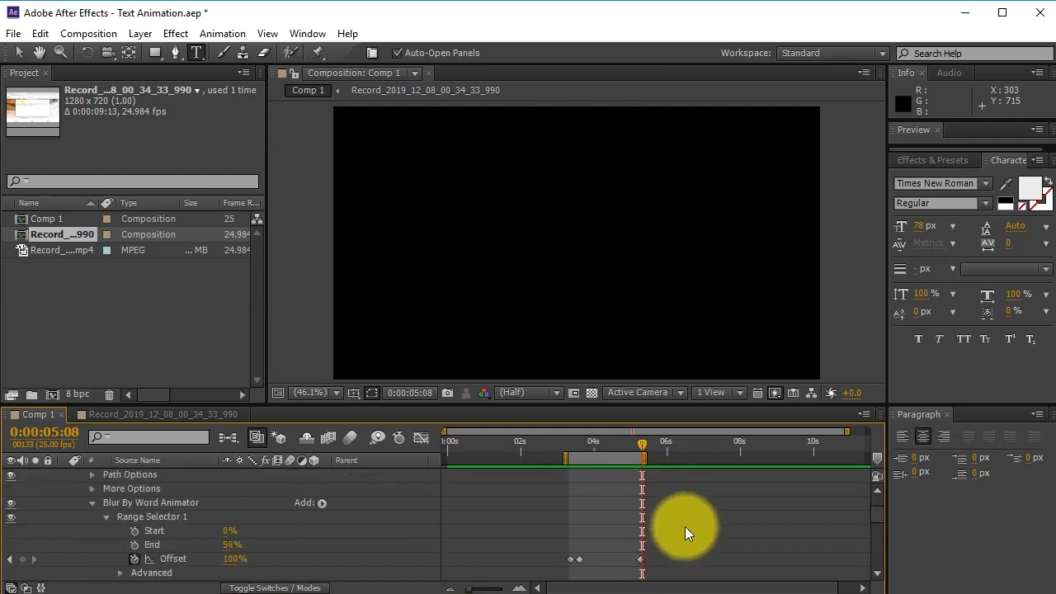
pyautogui.scroll(2, 666, 490)
pyautogui.moveTo(642, 476); pyautogui.dragTo(660, 477)
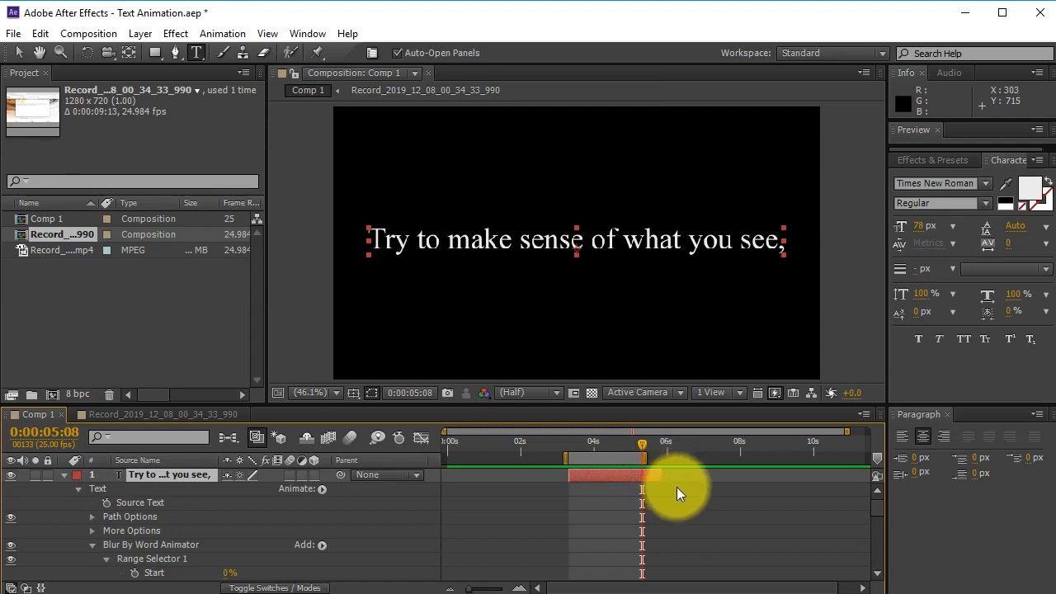
# - Move the second phrase's two Opacity keyframes earlier so its fade-out starts at 0:00:05:10 and ends at 0:00:05:21
pyautogui.moveTo(648, 447)
pyautogui.mouseDown()
pyautogui.moveTo(618, 445)
pyautogui.moveTo(646, 448)
pyautogui.mouseUp()
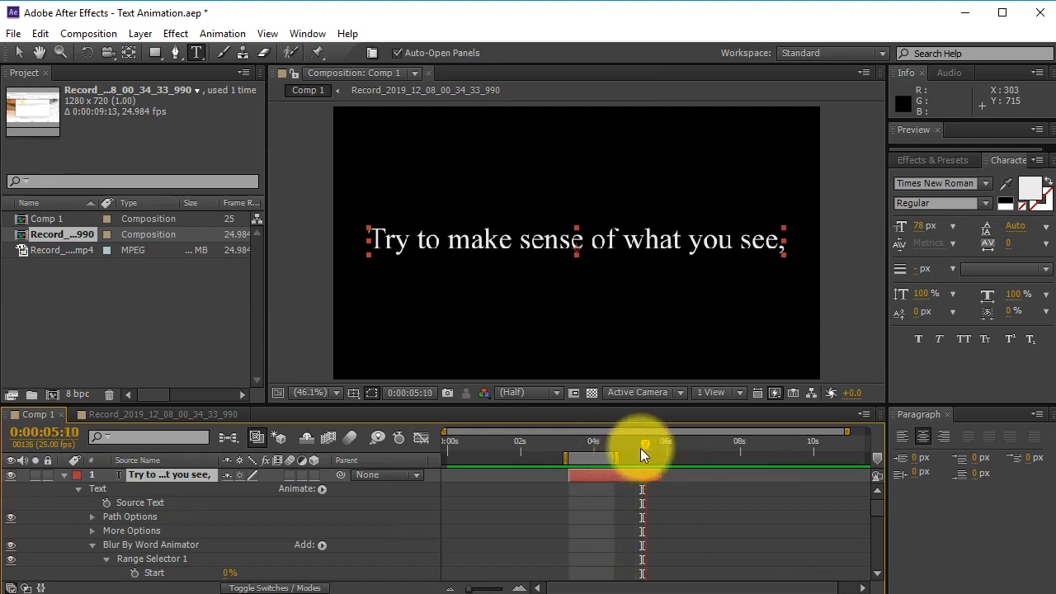
pyautogui.scroll(-5, 688, 513)
pyautogui.moveTo(691, 545); pyautogui.dragTo(641, 574)
pyautogui.click(658, 450)
# - Extend the work area's end past the second phrase's layer, to just after the 6-second mark
pyautogui.scroll(5, 676, 515)
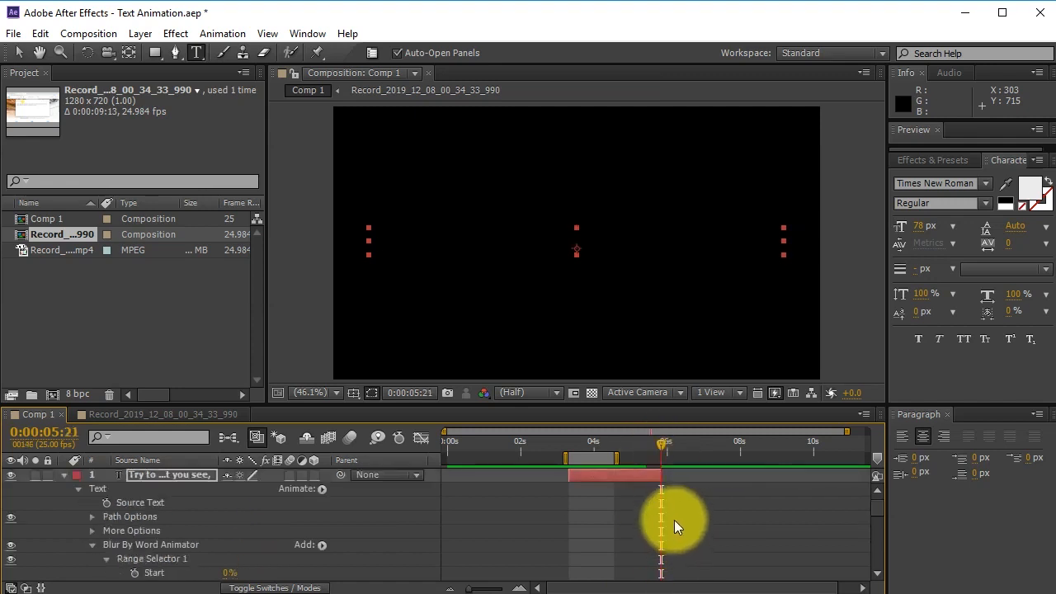
pyautogui.click(651, 475)
pyautogui.moveTo(618, 452); pyautogui.dragTo(676, 450)
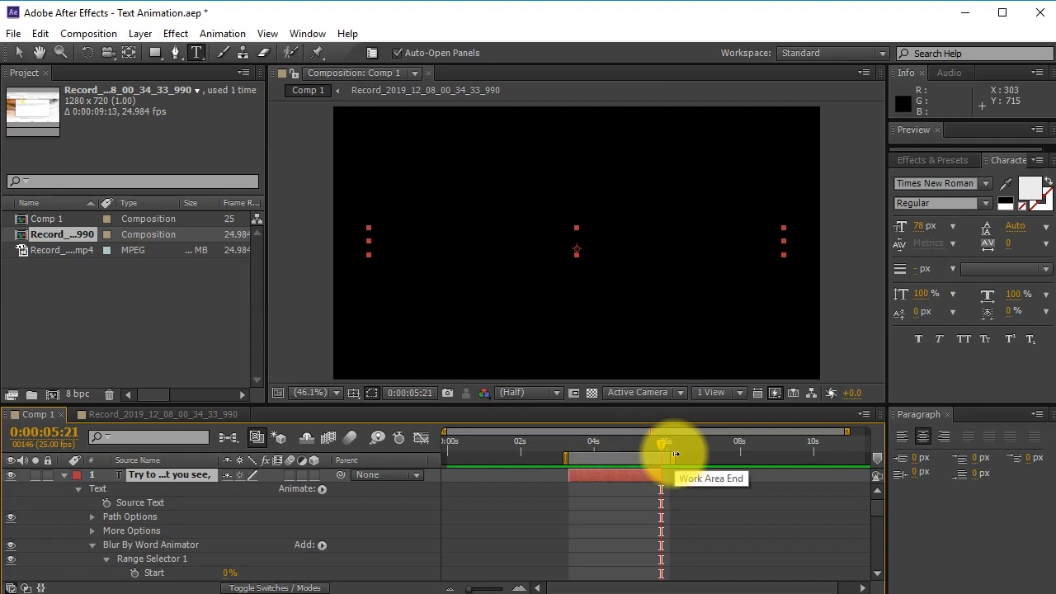
# - Save the project and preview the second phrase's reveal and fade-out within the work area
pyautogui.hotkey('ctrl', 's')
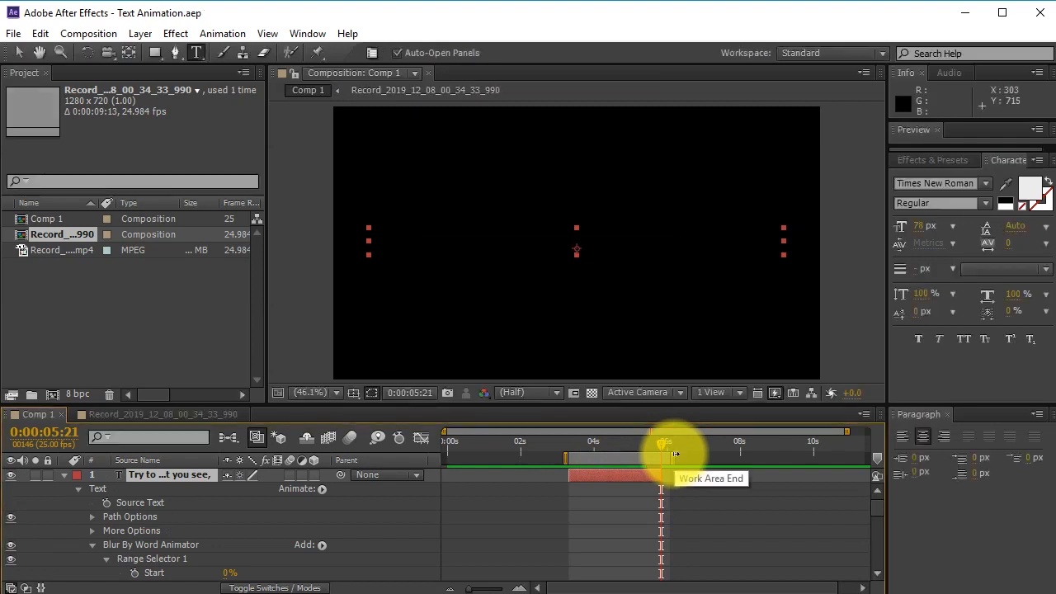
pyautogui.press('KP_0')
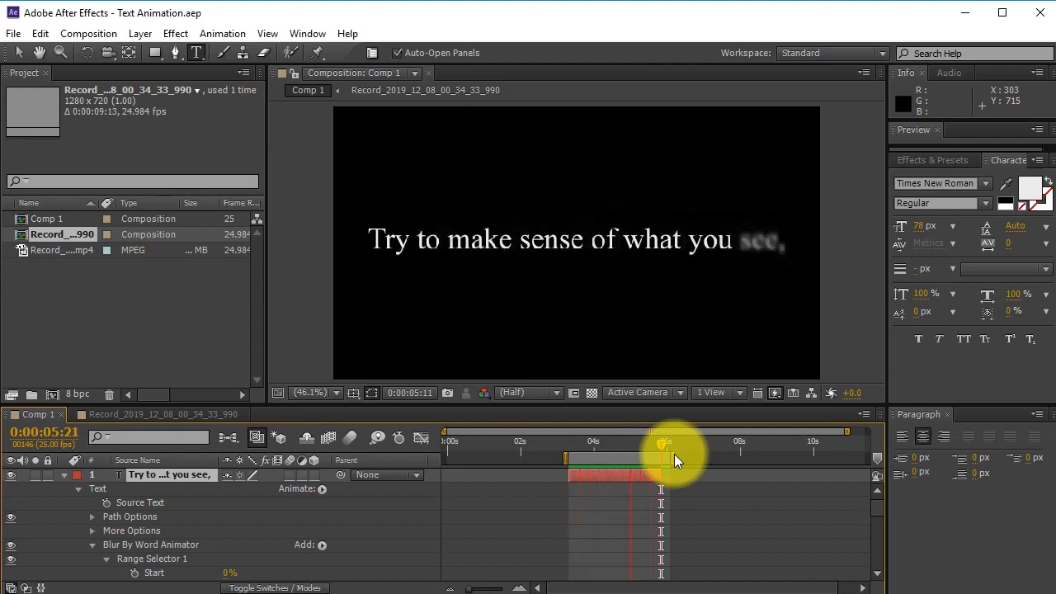
pyautogui.scroll(-5, 685, 532)
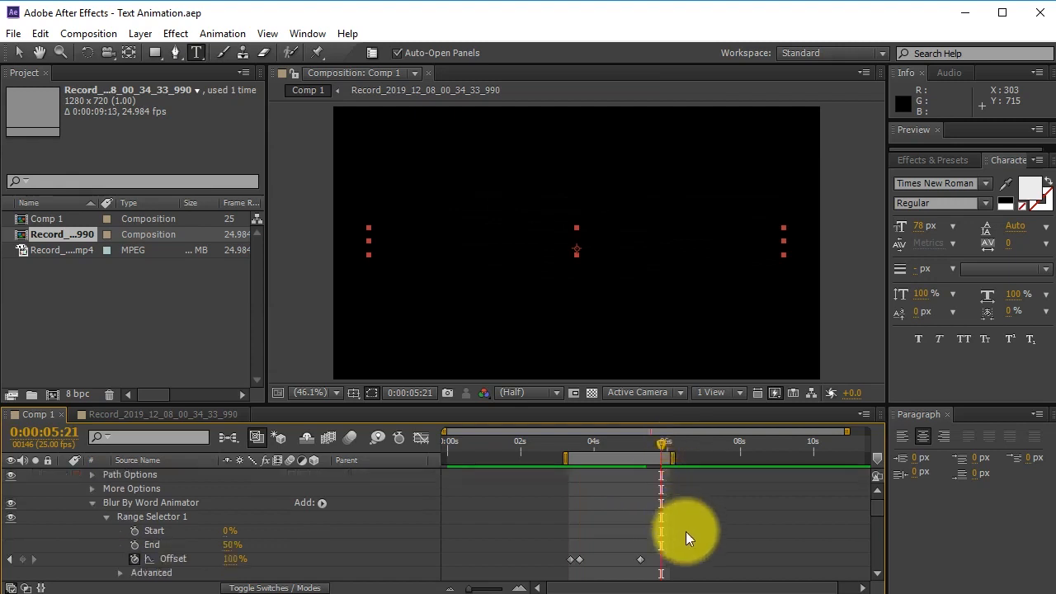
# - Check the finished reveal of the second phrase at its last Offset keyframe, at 0:00:05:07
pyautogui.scroll(-3, 672, 541)
pyautogui.moveTo(642, 443)
pyautogui.mouseDown()
pyautogui.moveTo(653, 442)
pyautogui.moveTo(620, 451)
pyautogui.moveTo(640, 451)
pyautogui.mouseUp()
pyautogui.scroll(5, 664, 507)
pyautogui.scroll(3, 665, 509)
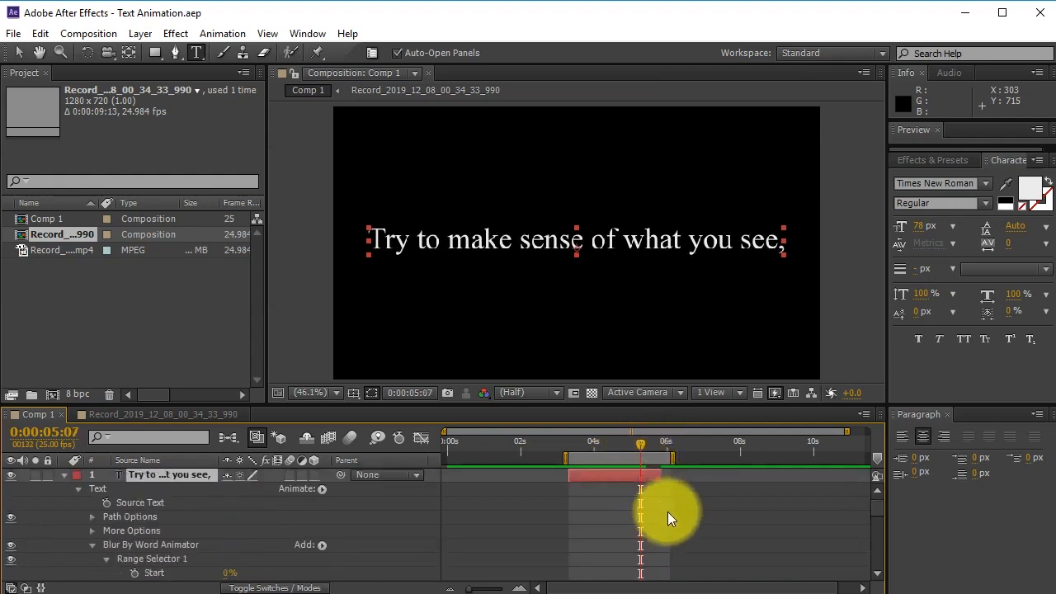
pyautogui.scroll(-3, 625, 476)
pyautogui.rightClick(627, 479)
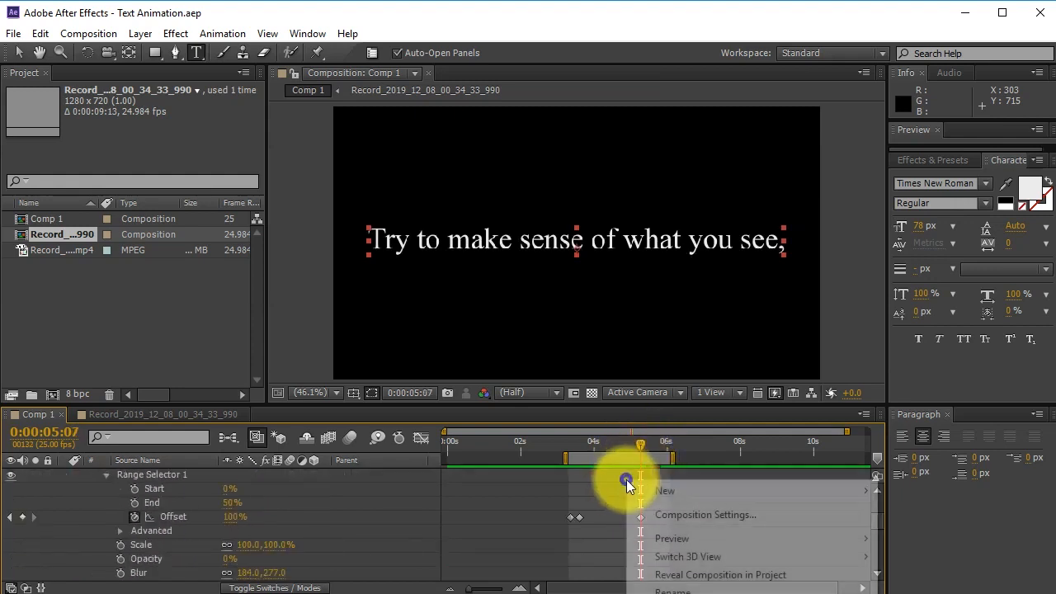
pyautogui.click(528, 516)
# - Scrub through the second phrase's fade-out to 0:00:05:20 and examine its Opacity keyframes
pyautogui.scroll(-3, 549, 533)
pyautogui.scroll(3, 622, 523)
pyautogui.scroll(2, 622, 524)
pyautogui.scroll(-2, 623, 524)
pyautogui.moveTo(636, 443); pyautogui.dragTo(658, 455)
pyautogui.scroll(-3, 641, 501)
pyautogui.press('capslock')
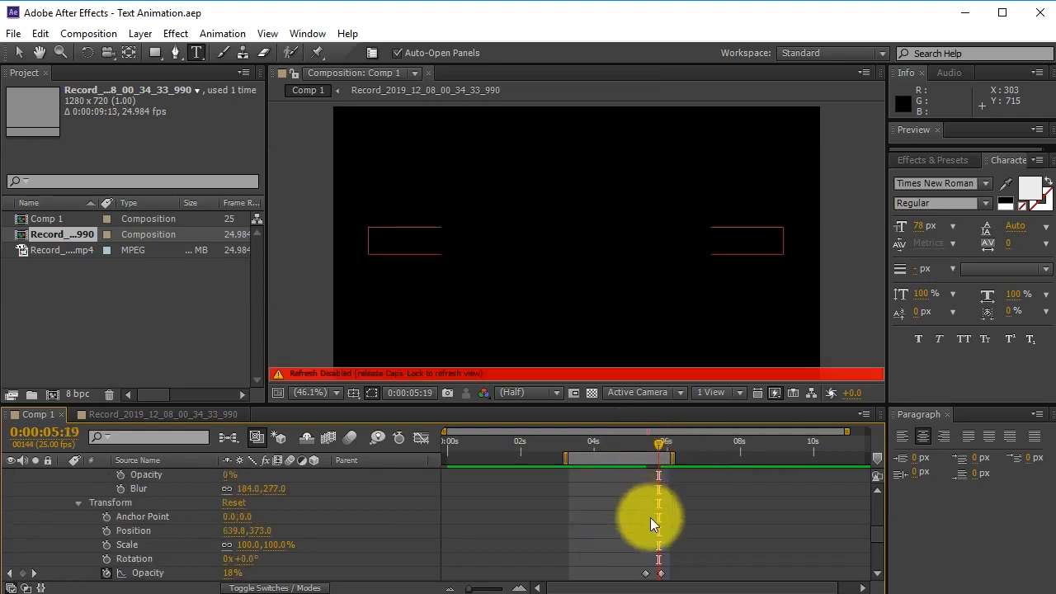
pyautogui.scroll(-1, 650, 517)
pyautogui.press('capslock')
pyautogui.click(697, 478)
pyautogui.moveTo(658, 452)
pyautogui.mouseDown()
pyautogui.moveTo(639, 442)
pyautogui.moveTo(660, 442)
pyautogui.mouseUp()
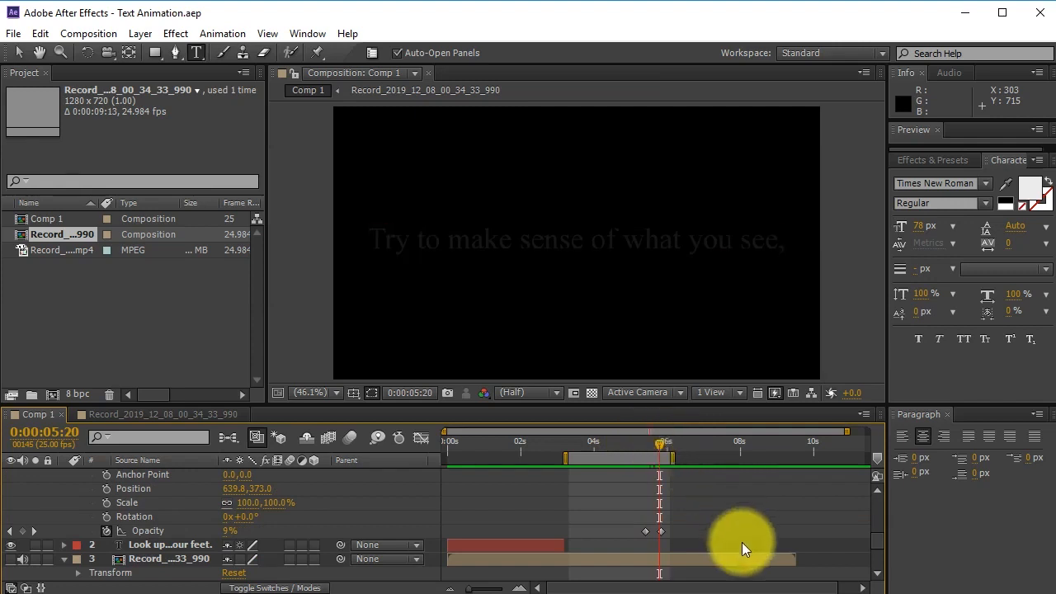
# - Switch to the Notepad script to read the words following "Try to make sense of what you see," and return to After Effects
pyautogui.hotkey('alt', 'Tab')
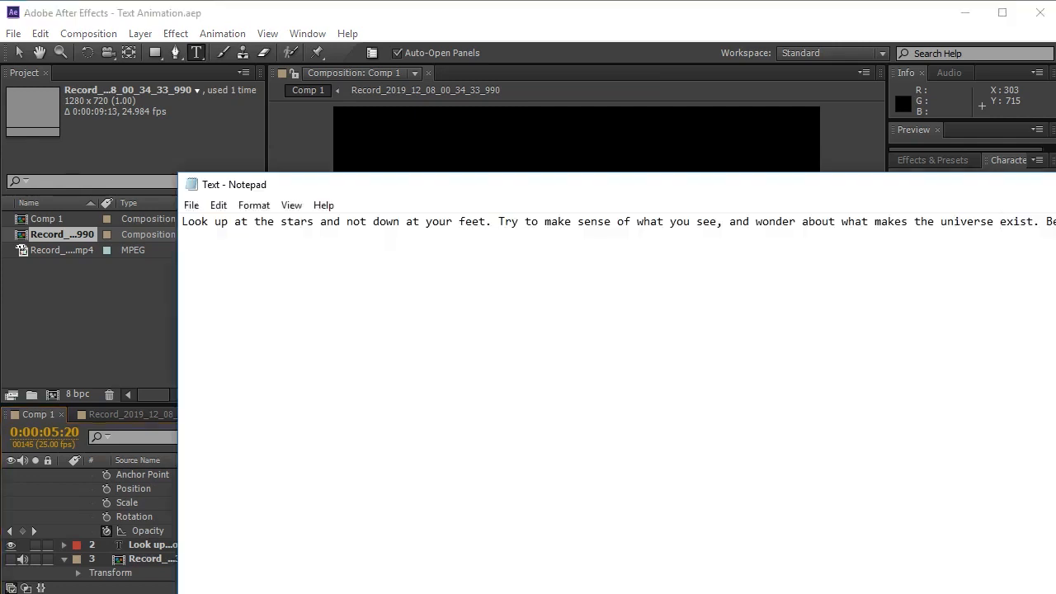
pyautogui.click(595, 24)
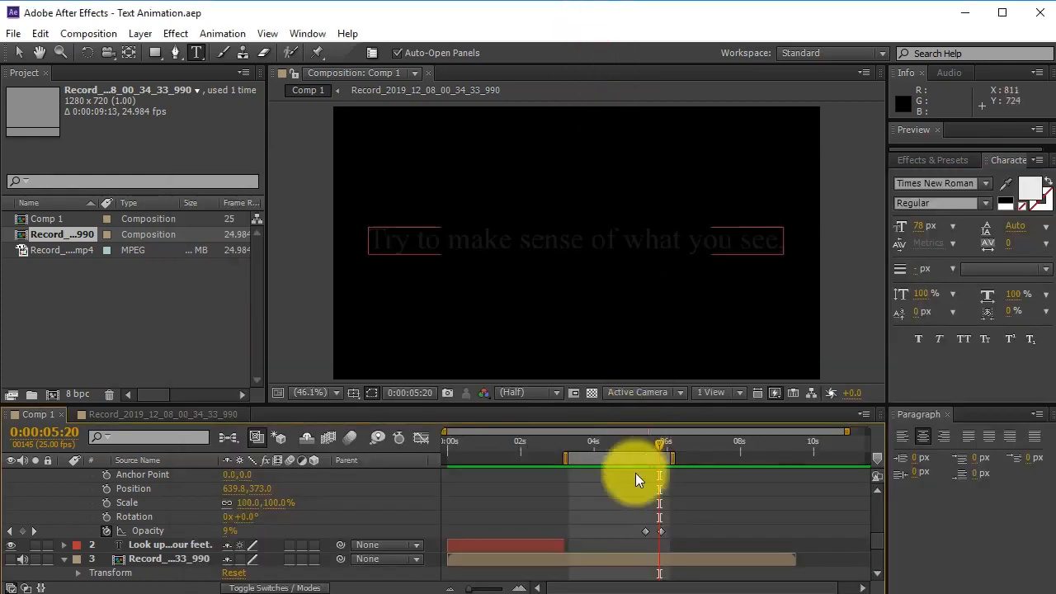
pyautogui.click(624, 498)
pyautogui.click(563, 494)
pyautogui.hotkey('alt', 'Tab')
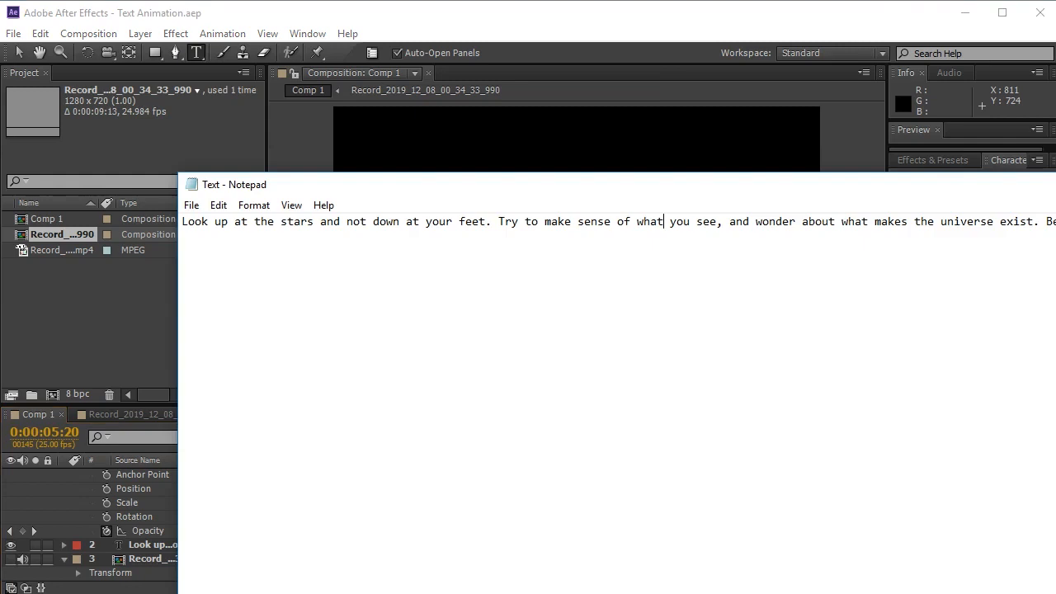
pyautogui.click(667, 30)
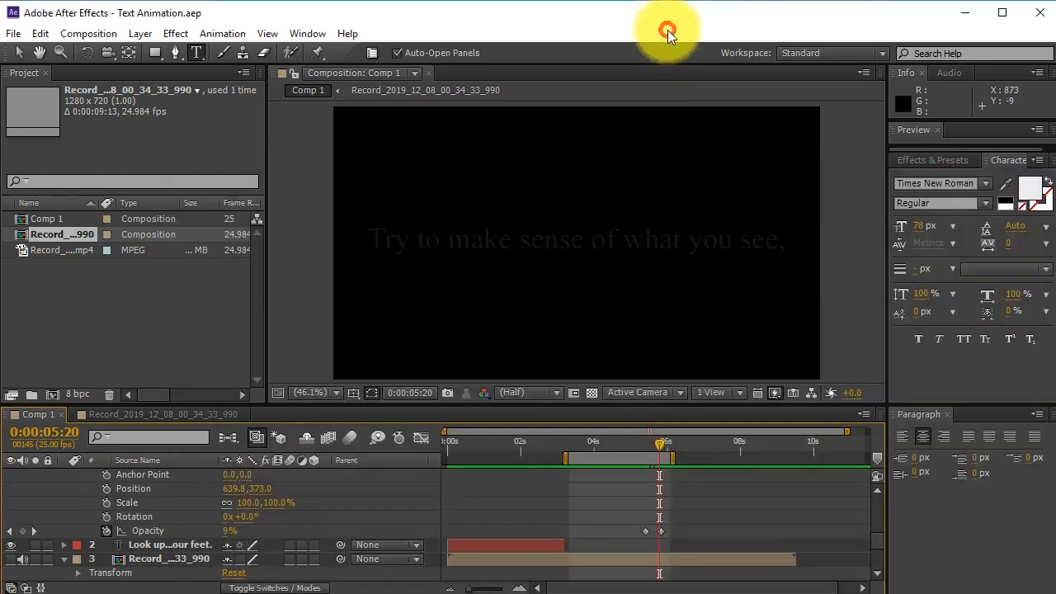
pyautogui.click(694, 488)
pyautogui.press('space')
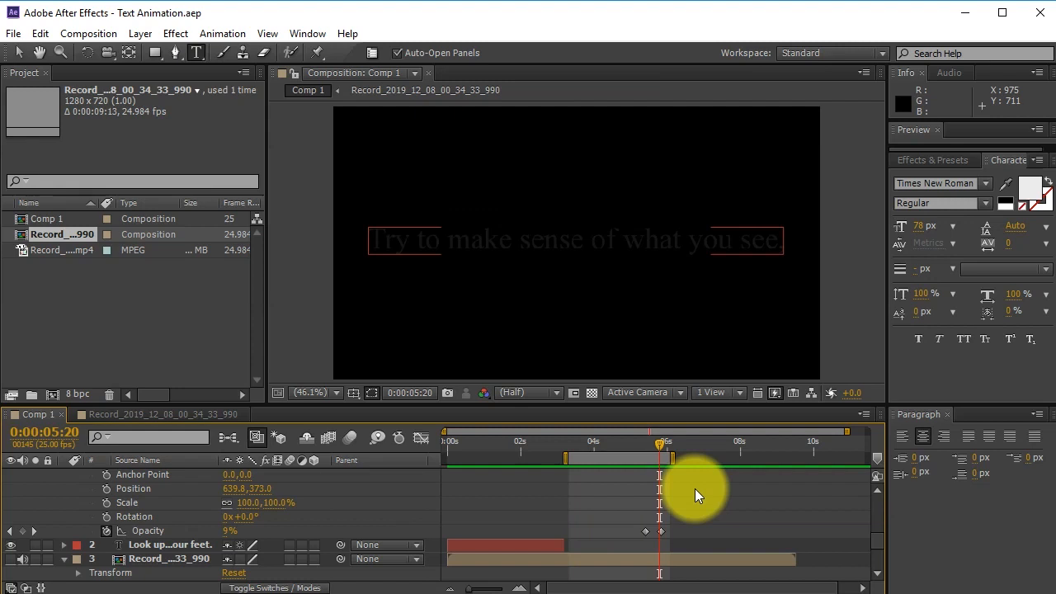
# - Delete both Opacity keyframes of the "Try to make sense of what you see," layer to remove its fade-out
pyautogui.click(641, 446)
pyautogui.moveTo(645, 448)
pyautogui.mouseDown()
pyautogui.moveTo(659, 451)
pyautogui.moveTo(636, 455)
pyautogui.moveTo(645, 456)
pyautogui.mouseUp()
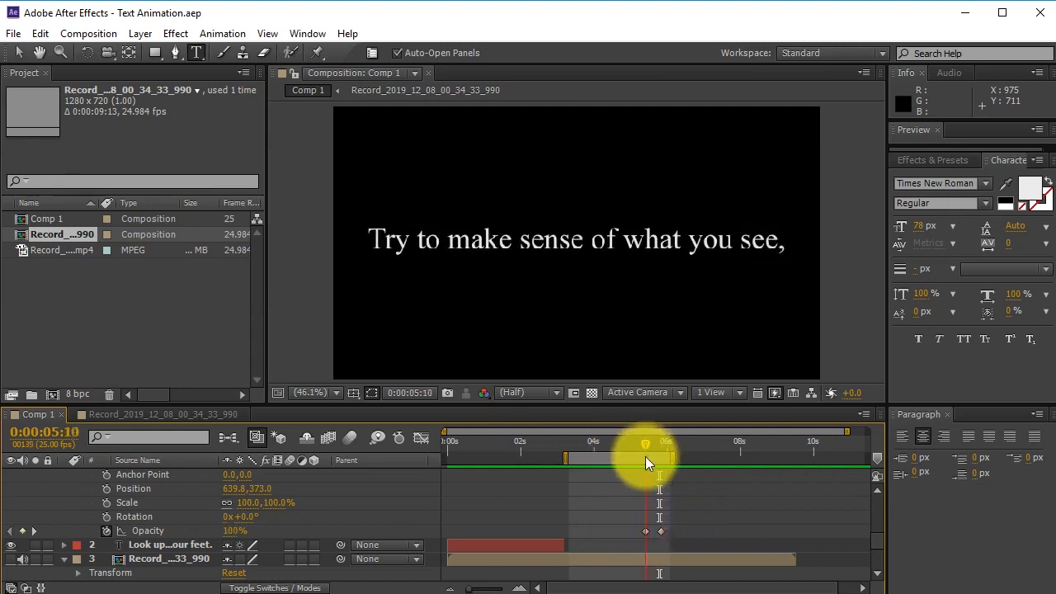
pyautogui.moveTo(680, 522); pyautogui.dragTo(637, 537)
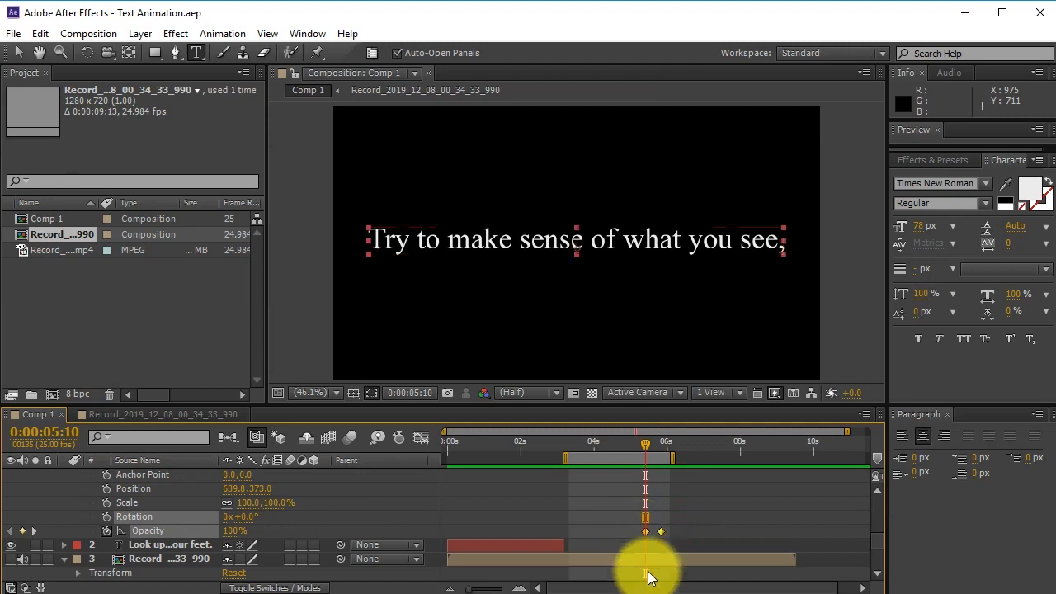
pyautogui.press('Delete')
# - Compare the audio waveform around 0:00:05:10 with the second phrase's Offset keyframes
pyautogui.scroll(-3, 649, 578)
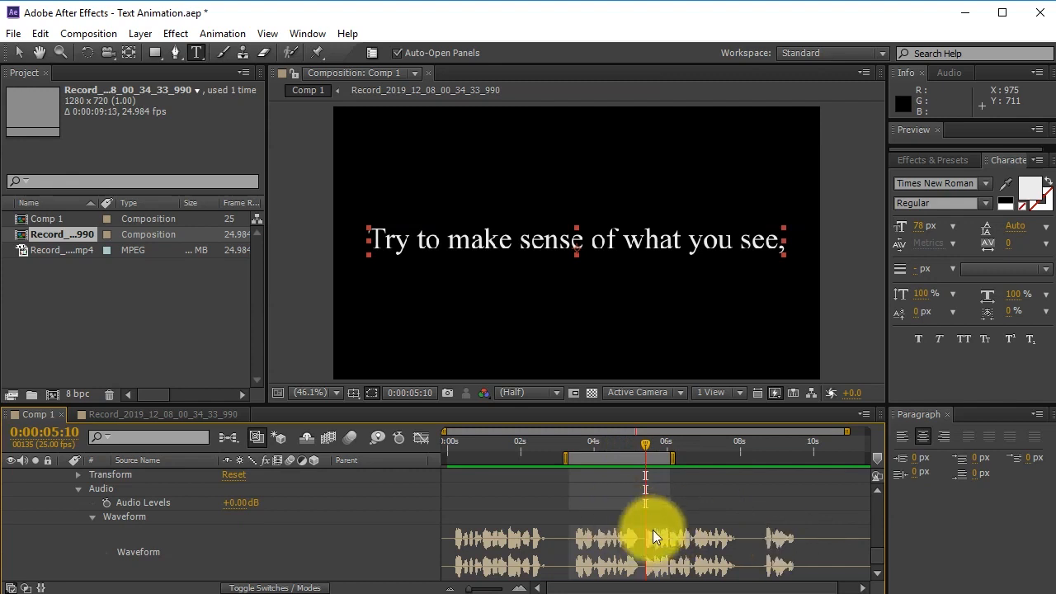
pyautogui.scroll(3, 652, 529)
pyautogui.scroll(-1, 660, 540)
pyautogui.scroll(-2, 664, 546)
pyautogui.scroll(2, 659, 540)
pyautogui.scroll(-2, 660, 538)
pyautogui.scroll(2, 660, 537)
pyautogui.scroll(3, 661, 538)
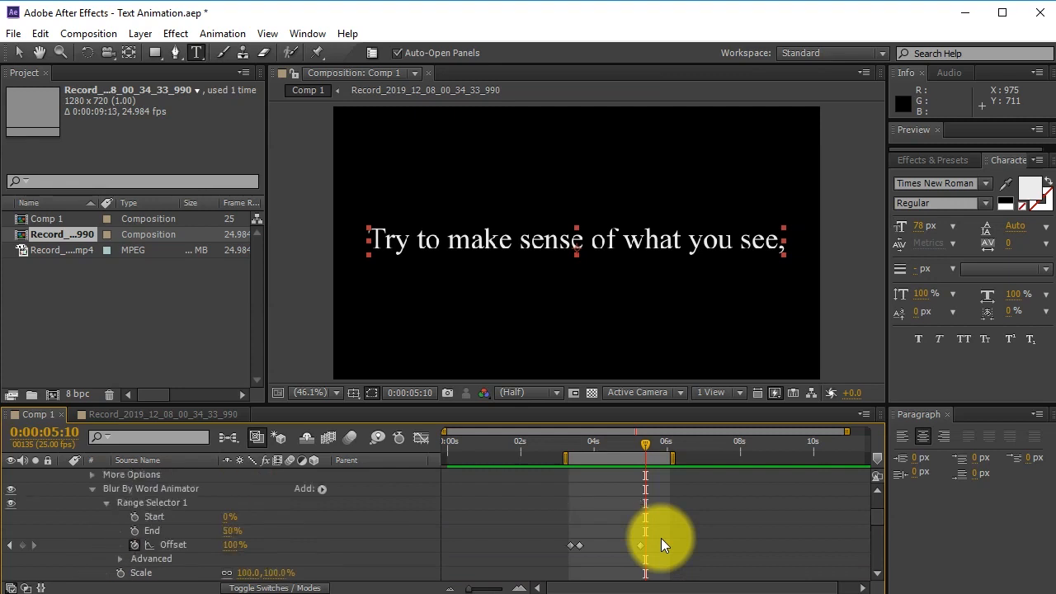
# - Set the current time to the second phrase's last Offset keyframe at 0:00:05:07 and save the project
pyautogui.click(635, 444)
pyautogui.moveTo(635, 444)
pyautogui.mouseDown()
pyautogui.moveTo(660, 449)
pyautogui.moveTo(641, 446)
pyautogui.mouseUp()
pyautogui.press('Tab')
pyautogui.click(697, 530)
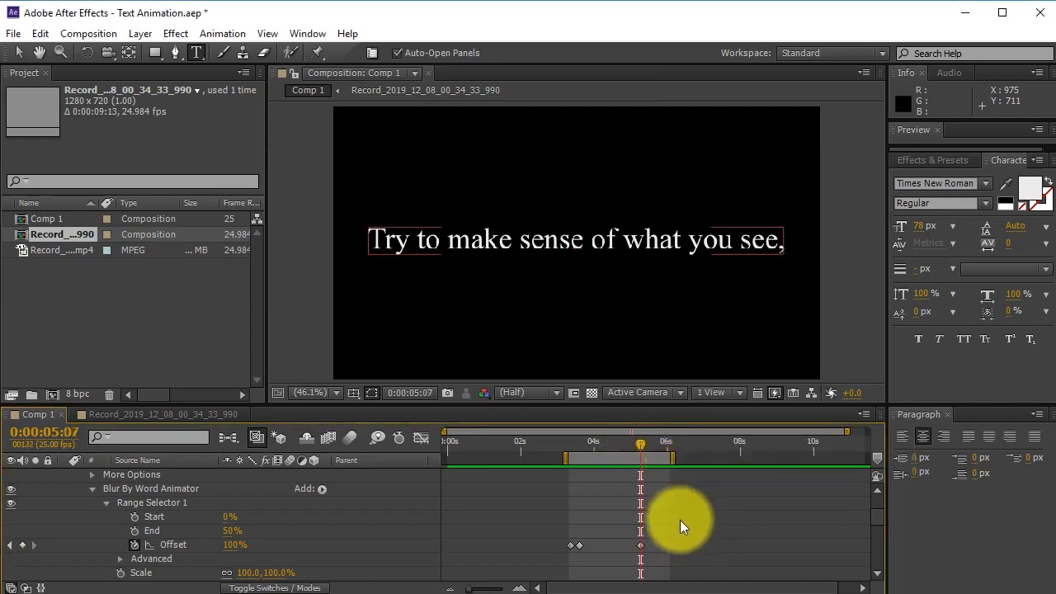
pyautogui.hotkey('ctrl', 's')
# - Extend the end of the "Try to make sense of what you see," layer to about 8.6 seconds and return the current time to 0:00:05:07
pyautogui.scroll(3, 682, 536)
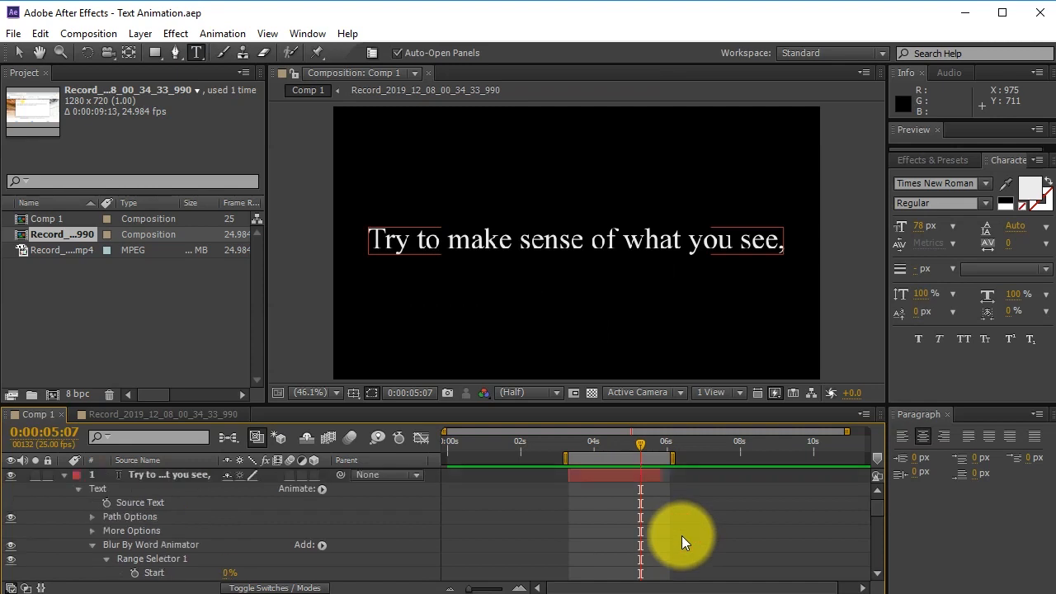
pyautogui.moveTo(668, 476); pyautogui.dragTo(760, 476)
pyautogui.moveTo(641, 446)
pyautogui.mouseDown()
pyautogui.moveTo(621, 443)
pyautogui.moveTo(635, 443)
pyautogui.mouseUp()
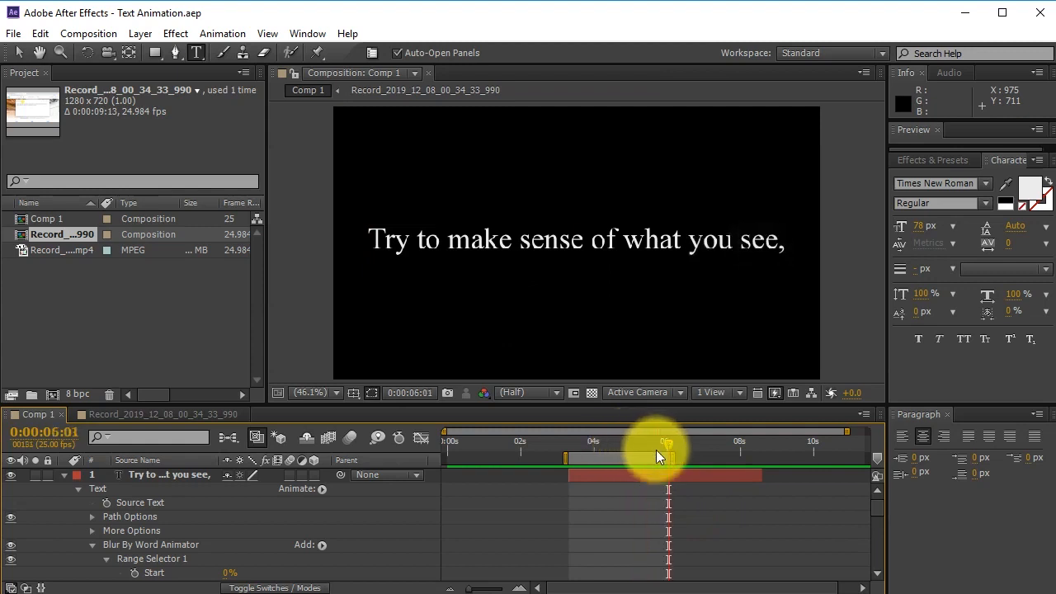
pyautogui.moveTo(654, 450); pyautogui.dragTo(638, 450)
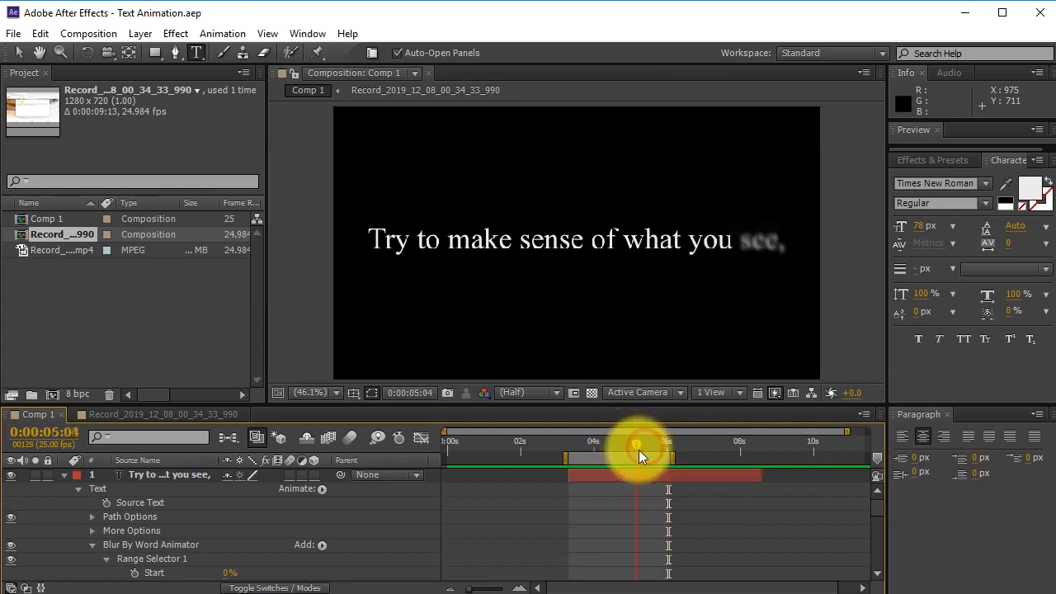
pyautogui.scroll(-4, 662, 518)
pyautogui.scroll(2, 662, 516)
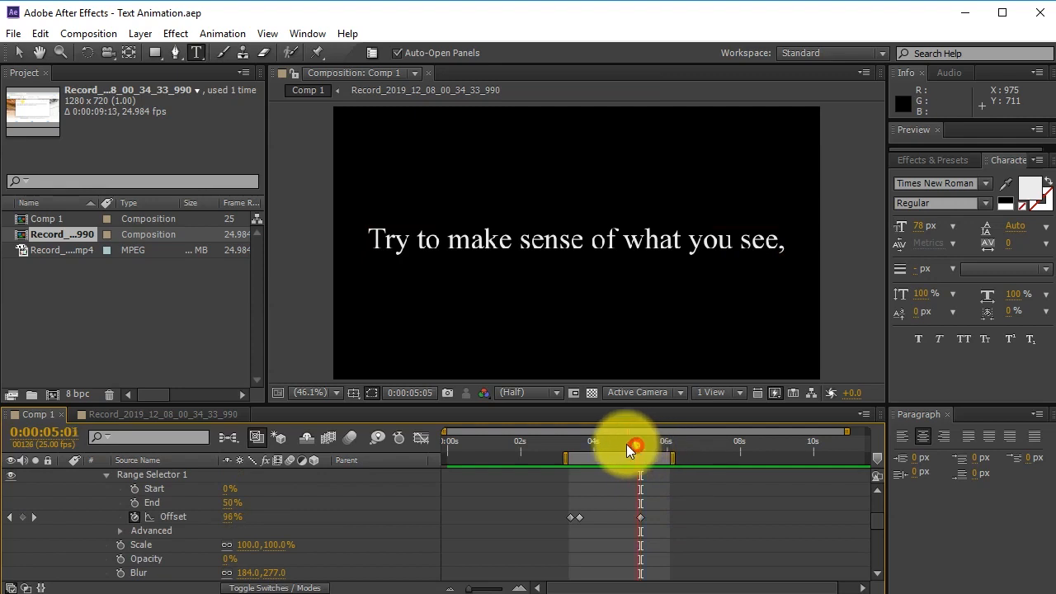
pyautogui.scroll(2, 624, 512)
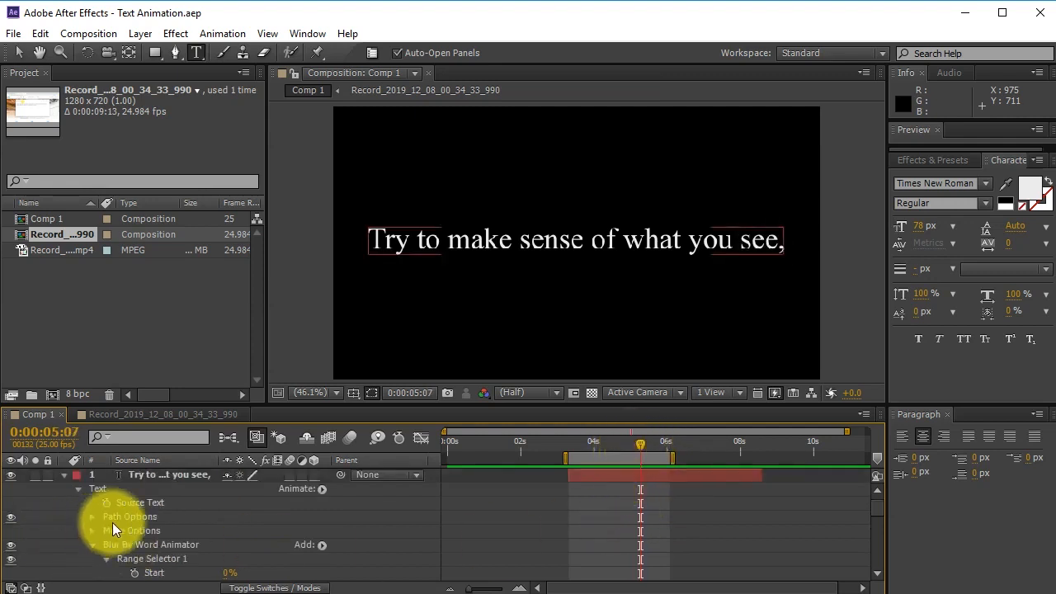
# - Activate the Selection tool and start animating the second phrase's Position with a keyframe at 0:00:05:07
pyautogui.click(18, 53)
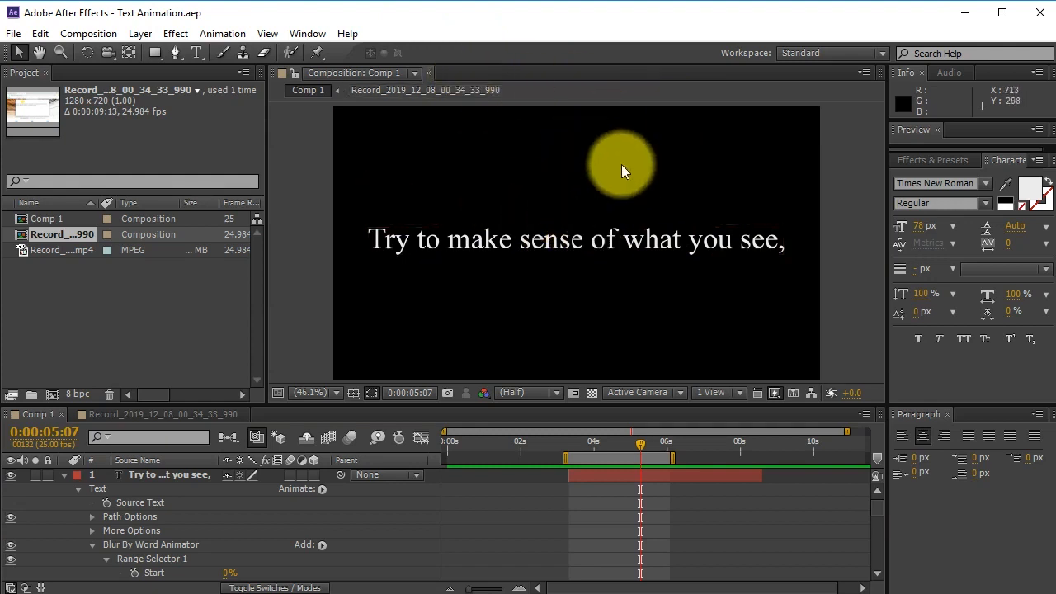
pyautogui.scroll(-3, 659, 542)
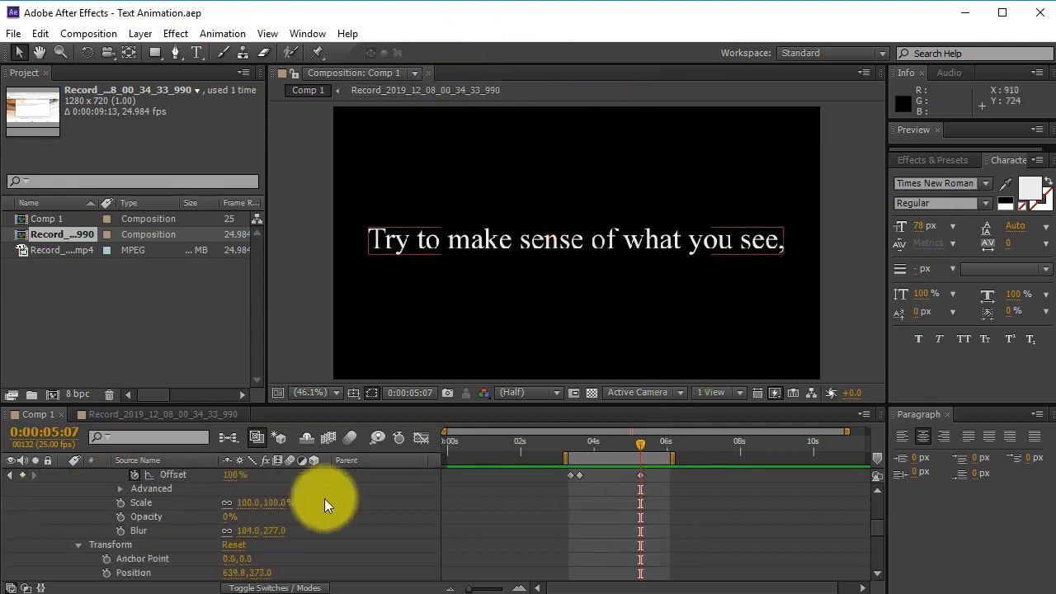
pyautogui.scroll(-3, 131, 532)
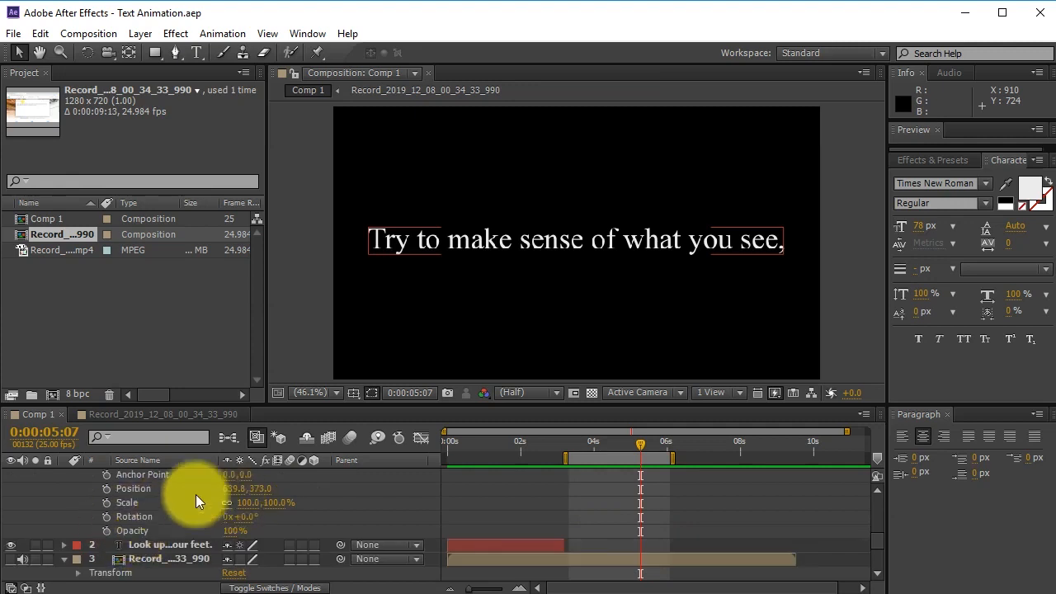
pyautogui.click(107, 489)
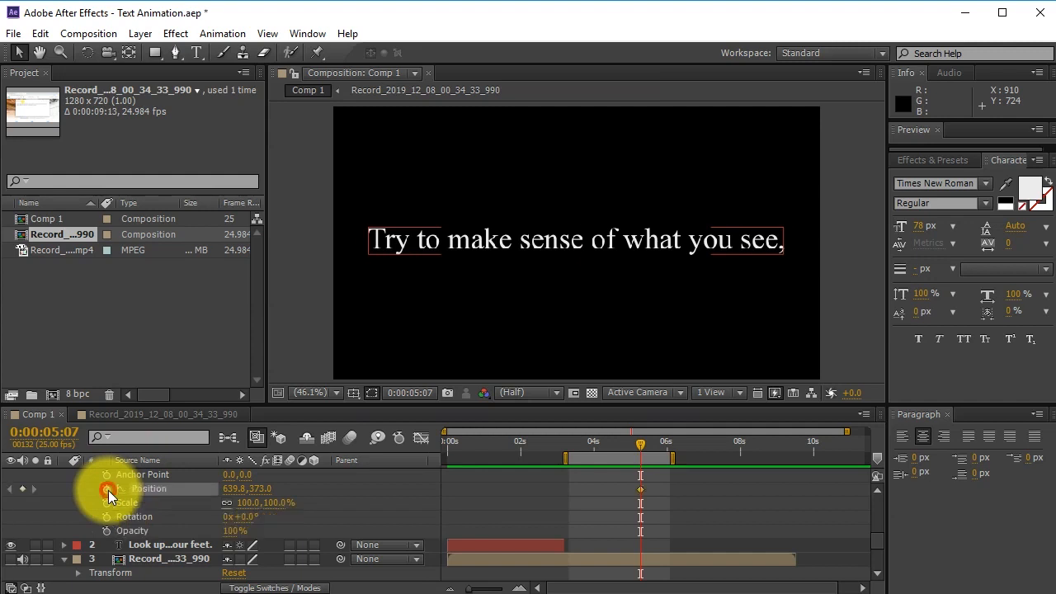
# - At 0:00:05:11, move the second phrase straight up out of the frame to Position 639.8, -54.2 and preview the motion
pyautogui.scroll(-3, 672, 494)
pyautogui.click(639, 443)
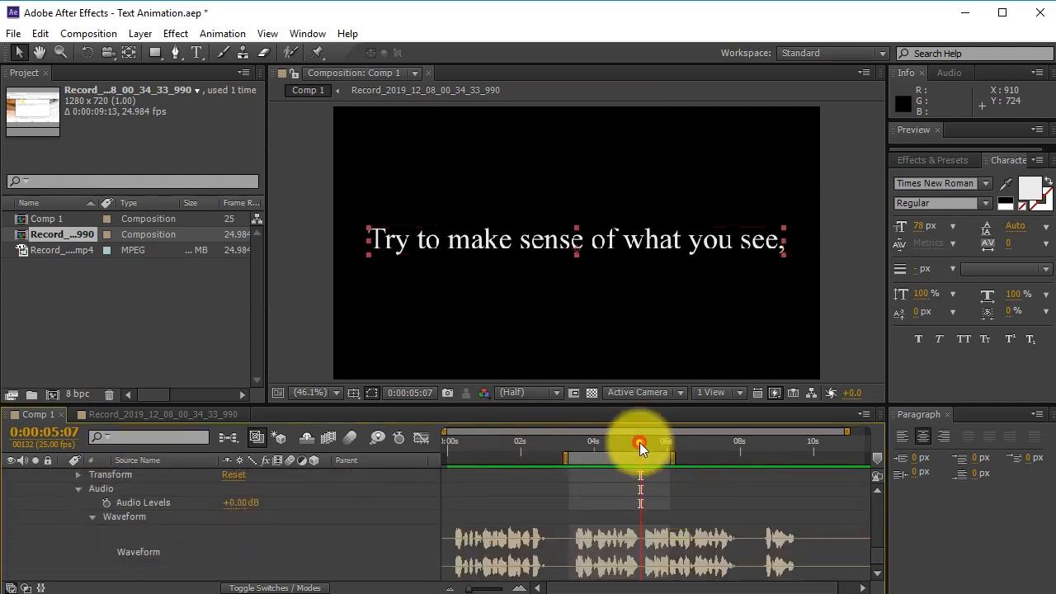
pyautogui.moveTo(640, 442); pyautogui.dragTo(645, 442)
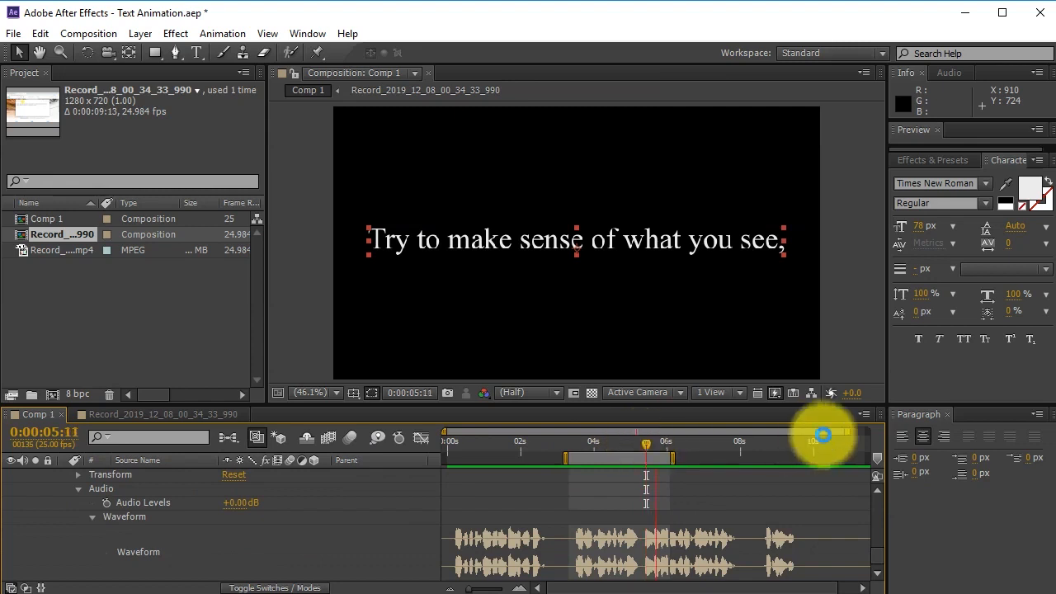
pyautogui.scroll(5, 640, 555)
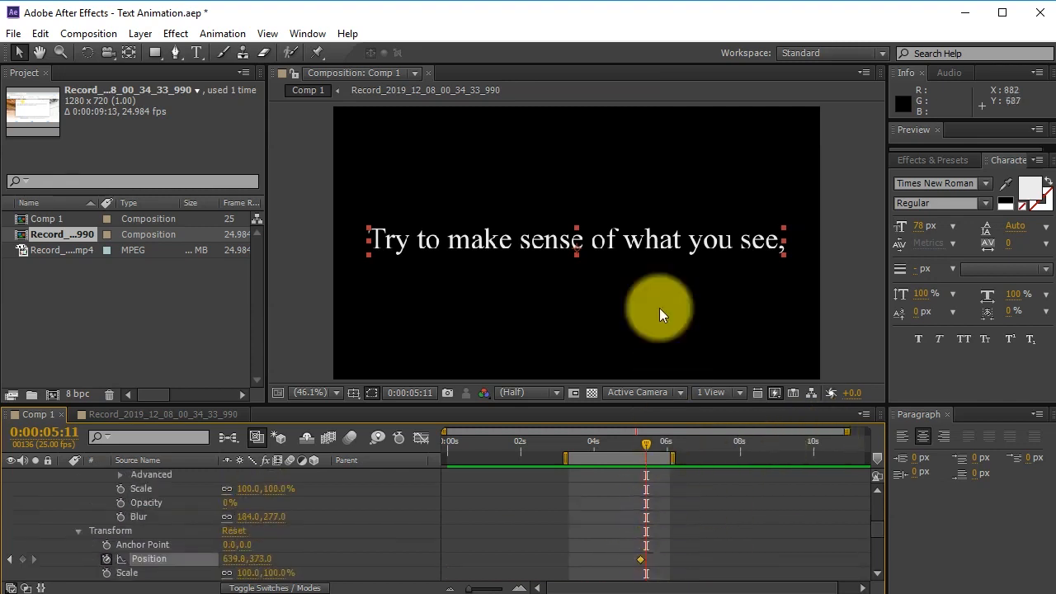
pyautogui.moveTo(643, 246); pyautogui.dragTo(677, 39)
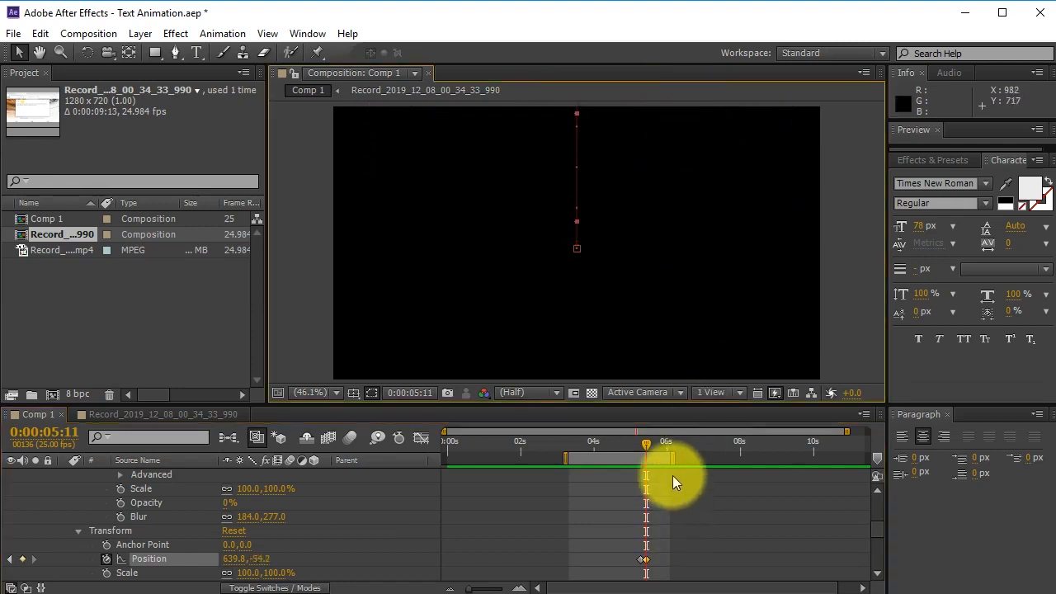
pyautogui.press('space')
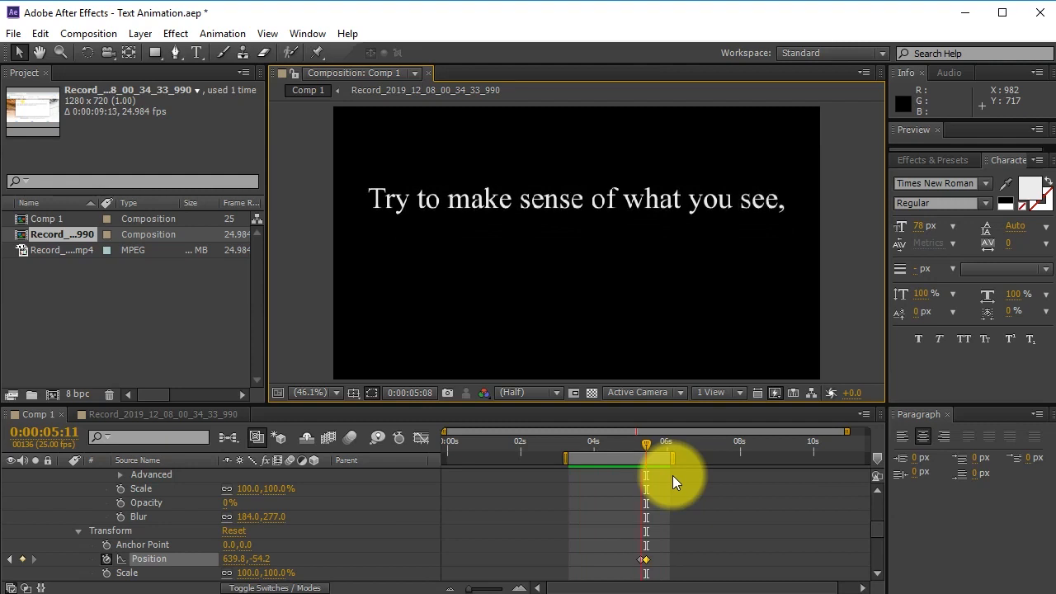
pyautogui.press('space')
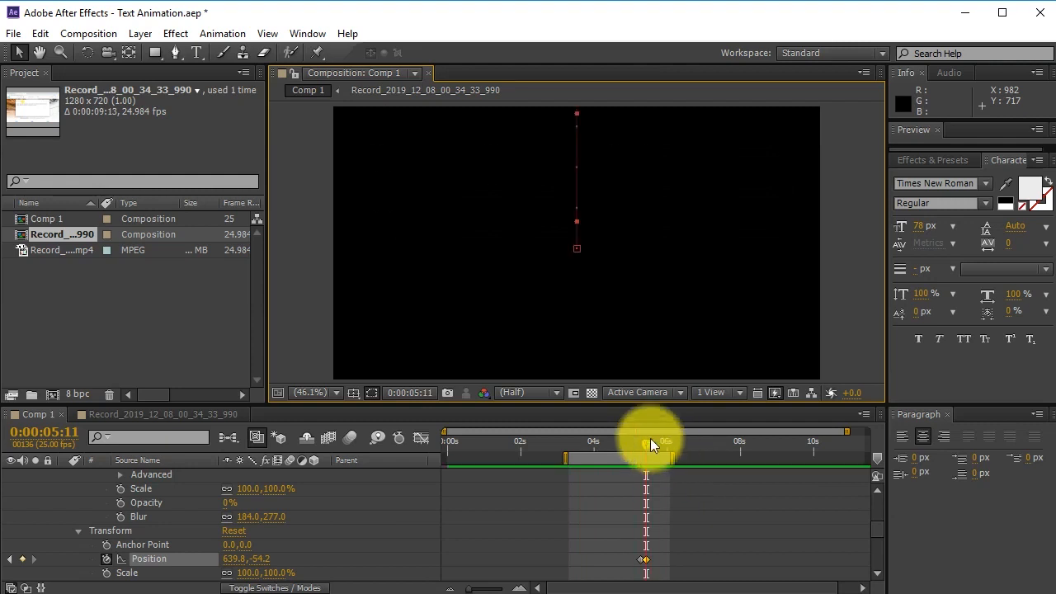
pyautogui.scroll(2, 667, 526)
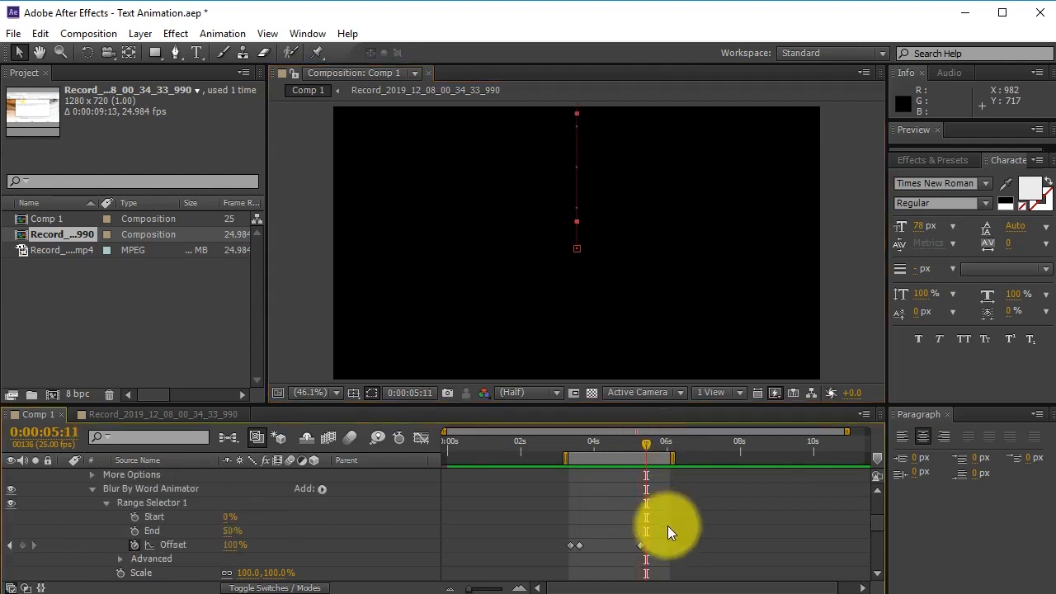
pyautogui.scroll(2, 672, 528)
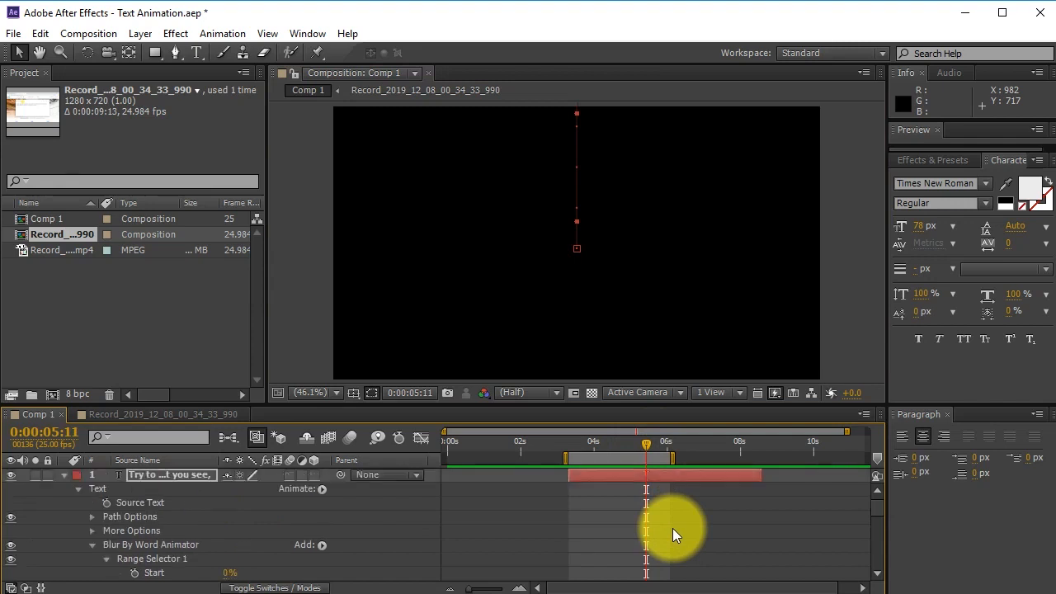
pyautogui.scroll(-3, 775, 479)
pyautogui.scroll(1, 763, 480)
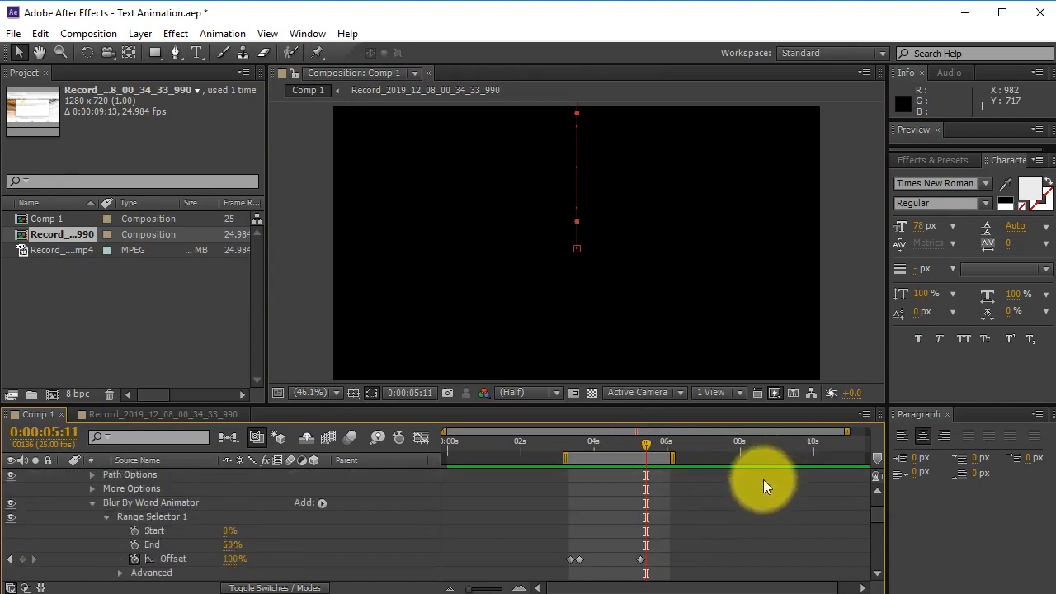
# - Extend the end of the work area to about 8 seconds and save the project
pyautogui.scroll(-4, 751, 495)
pyautogui.scroll(5, 749, 490)
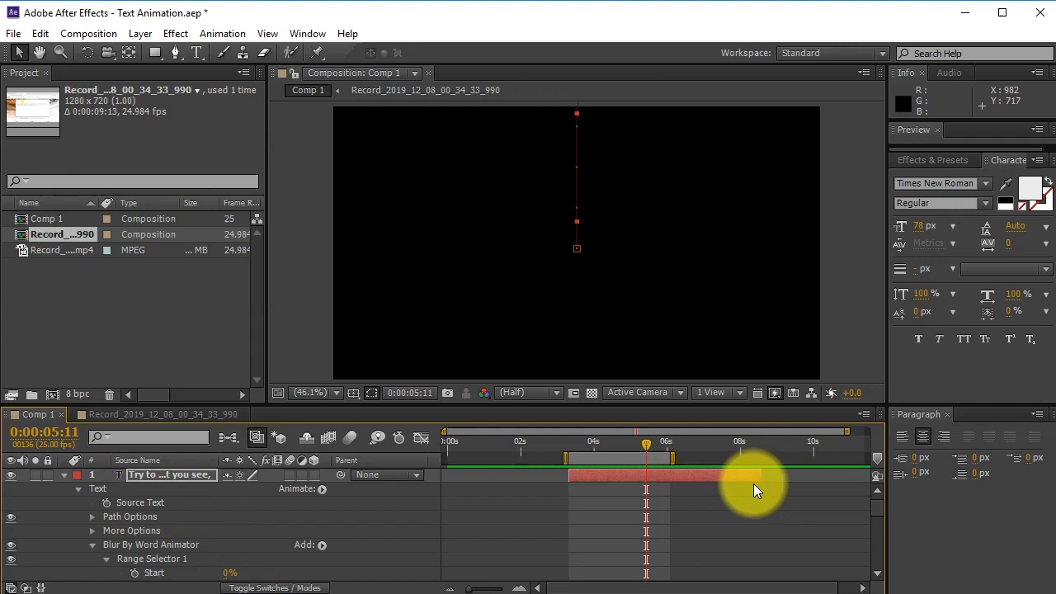
pyautogui.moveTo(696, 488); pyautogui.dragTo(739, 456)
pyautogui.hotkey('ctrl', 's')
# - Switch to Notepad and copy the phrase "and wonder about what makes the universe exist."
pyautogui.hotkey('alt', 'Tab')
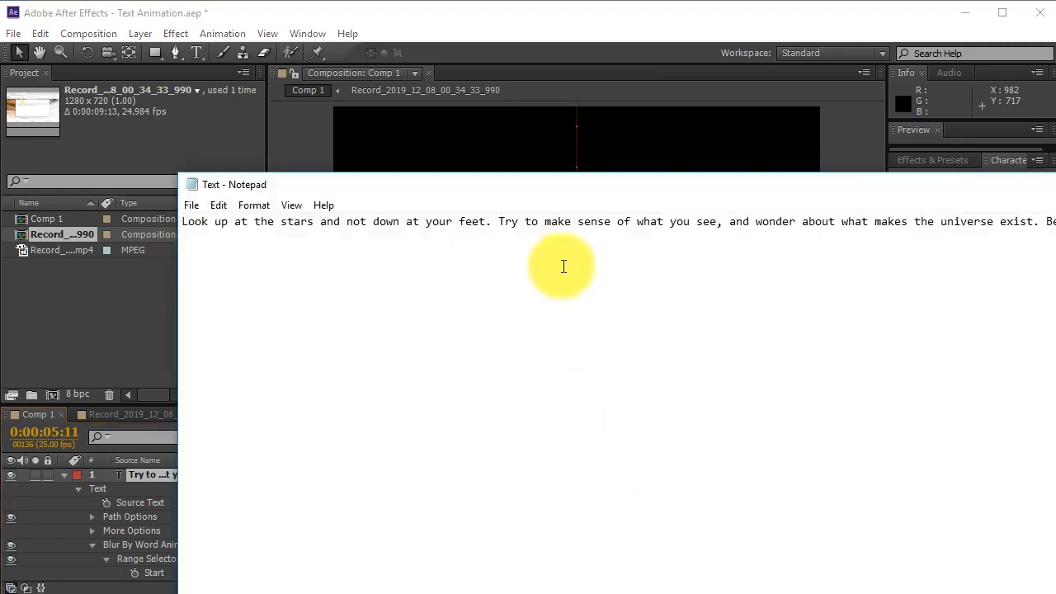
pyautogui.moveTo(734, 188); pyautogui.dragTo(907, 243)
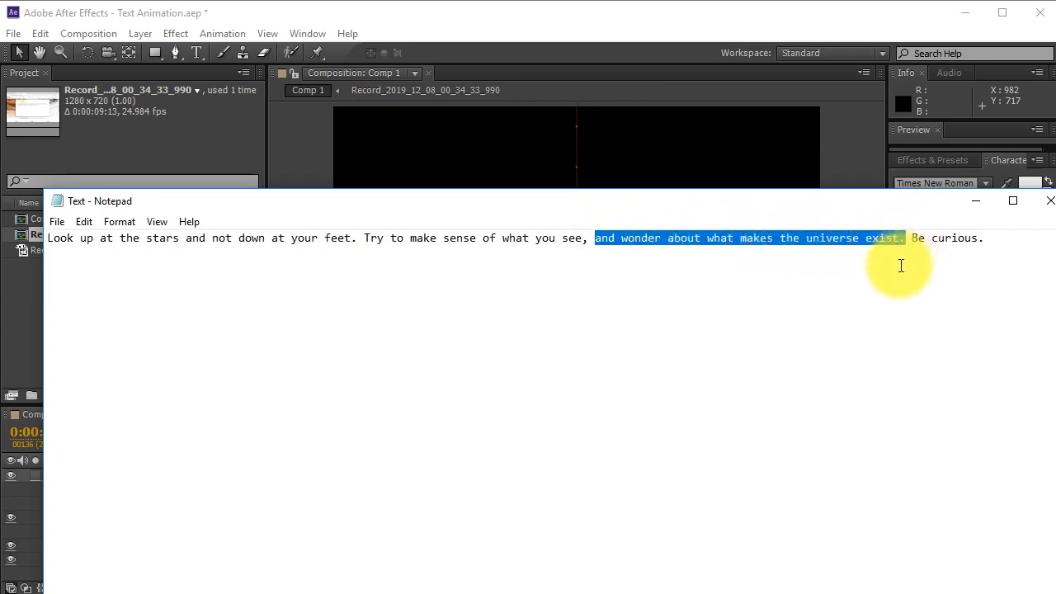
pyautogui.rightClick(853, 238)
pyautogui.click(903, 281)
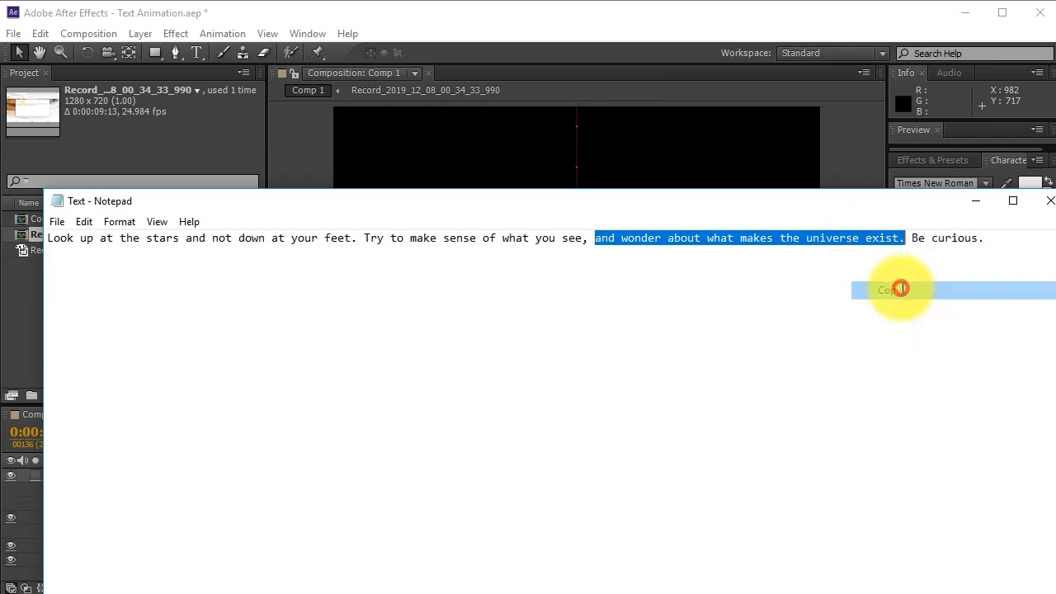
# - Back in After Effects, end the second phrase's layer at 0:00:05:11 and paste the copied phrase into a new horizontal text layer
pyautogui.click(790, 18)
pyautogui.click(686, 499)
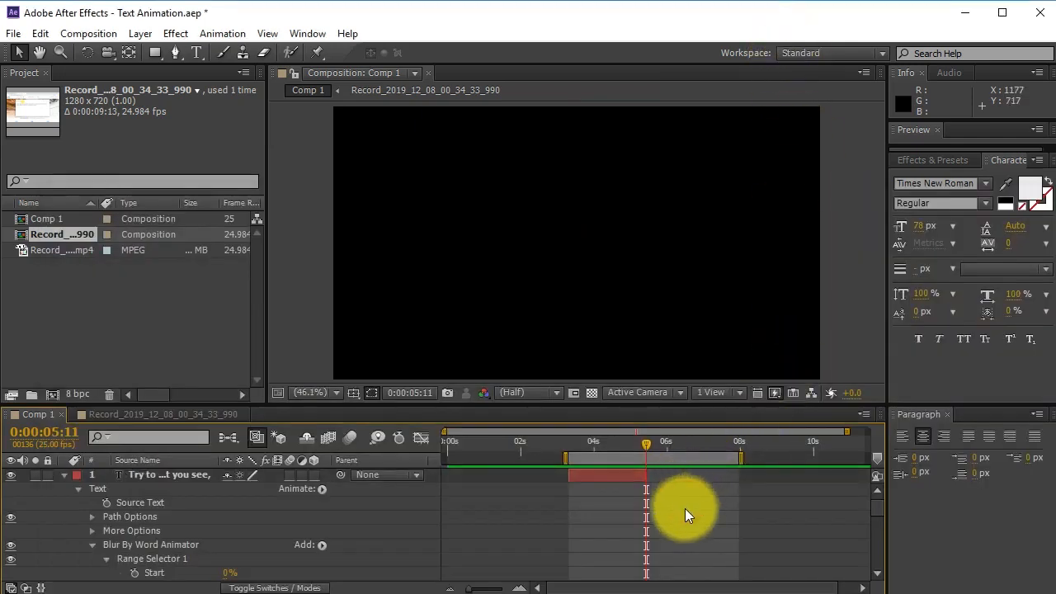
pyautogui.click(193, 53)
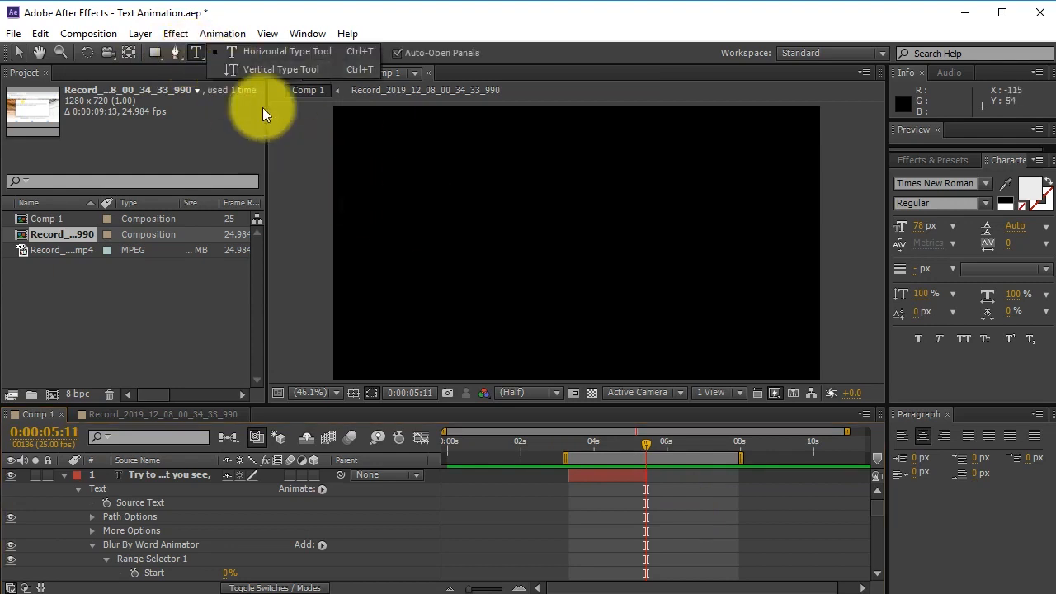
pyautogui.click(553, 275)
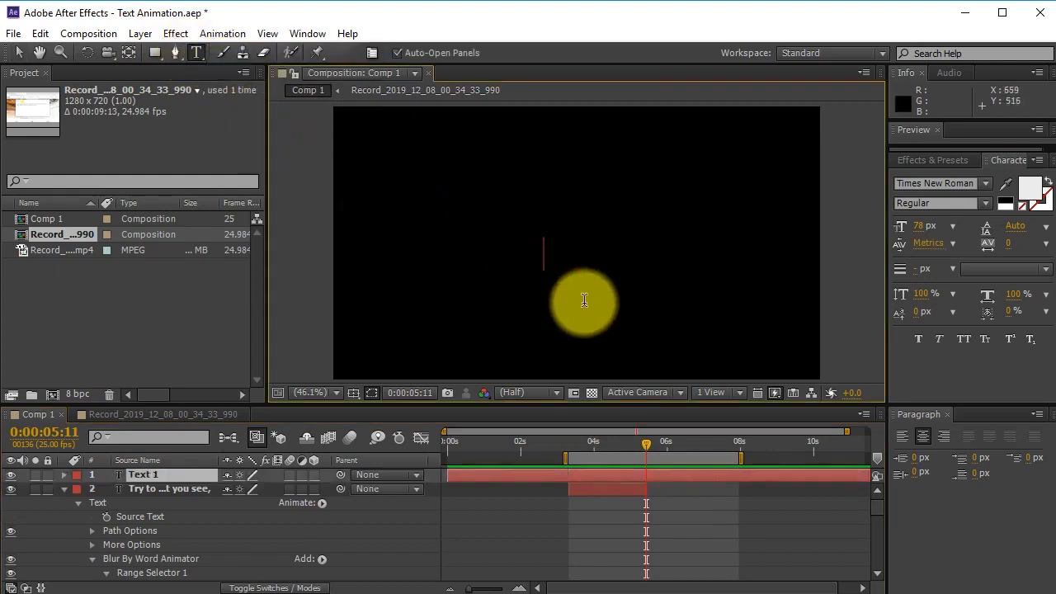
pyautogui.hotkey('ctrl', 'v')
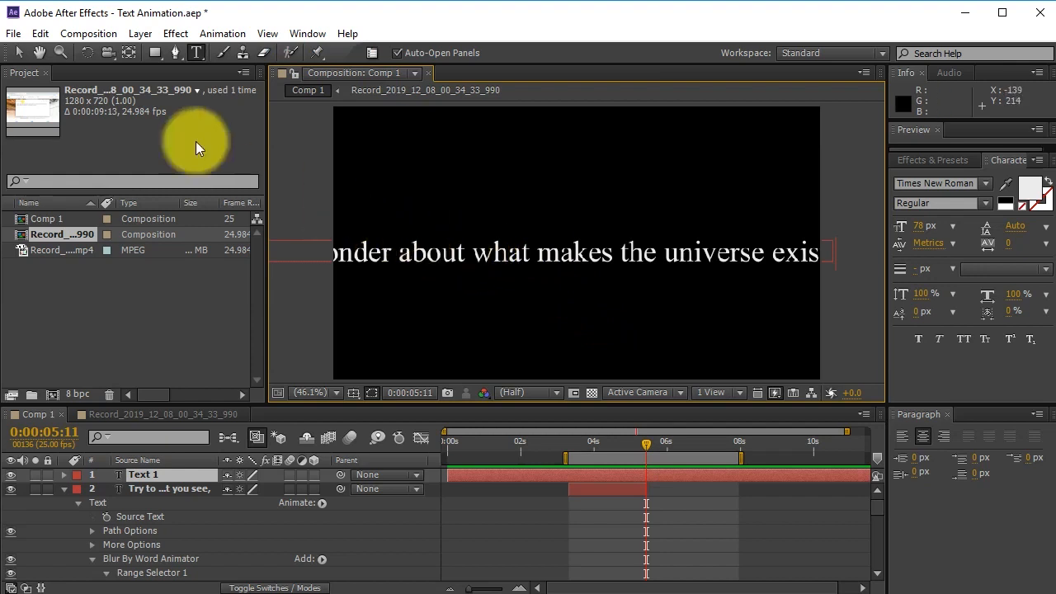
# - Activate the Selection tool, reposition the new phrase in the frame and shift the work area to about 5.2 to 10 seconds
pyautogui.click(19, 52)
pyautogui.moveTo(566, 254)
pyautogui.mouseDown()
pyautogui.moveTo(700, 255)
pyautogui.moveTo(554, 253)
pyautogui.mouseUp()
pyautogui.moveTo(655, 331); pyautogui.dragTo(612, 321)
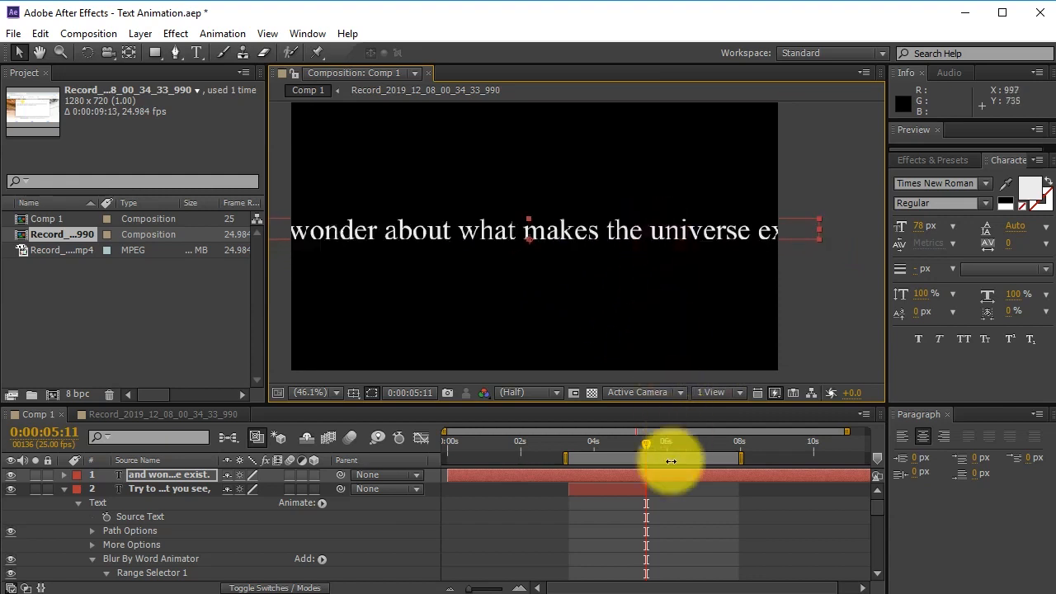
pyautogui.moveTo(682, 458); pyautogui.dragTo(755, 452)
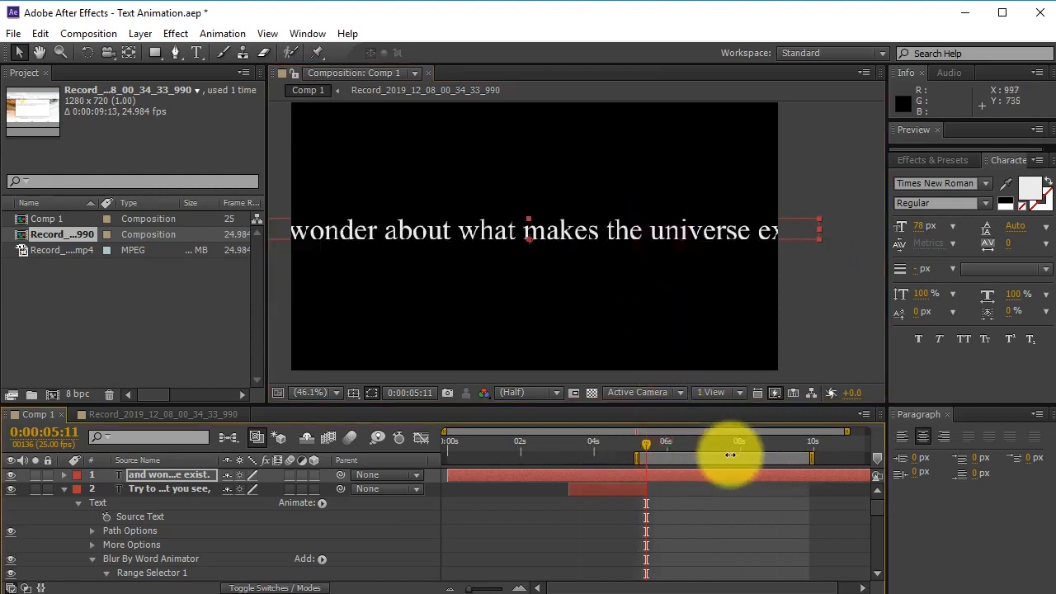
pyautogui.click(730, 455)
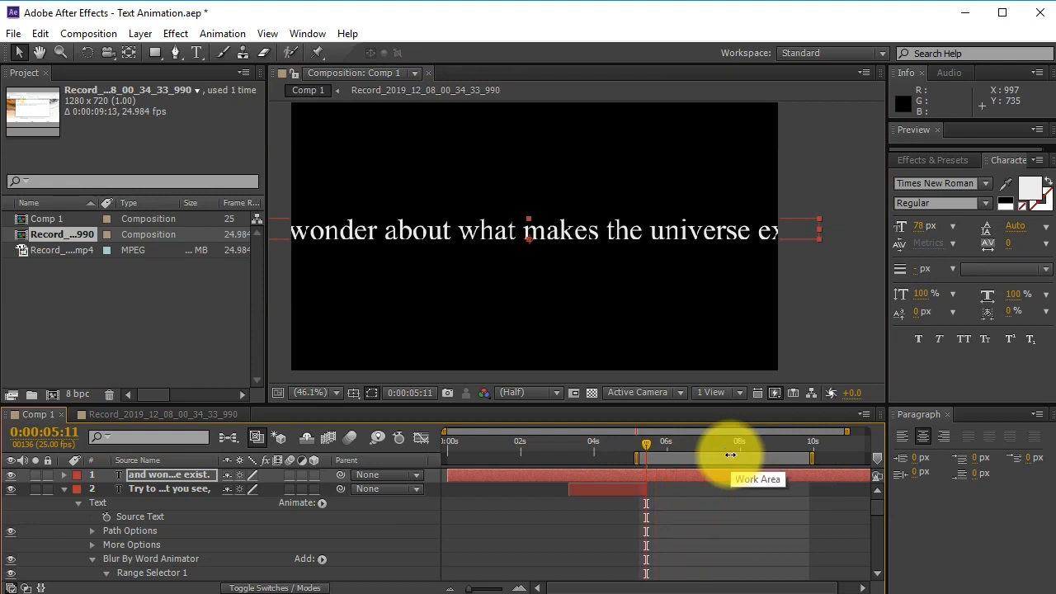
# - Try starting the third phrase's layer at about 0:00:05:12, with the current time at 0:00:05:12
pyautogui.moveTo(488, 473); pyautogui.dragTo(679, 478)
pyautogui.click(658, 446)
pyautogui.click(672, 473)
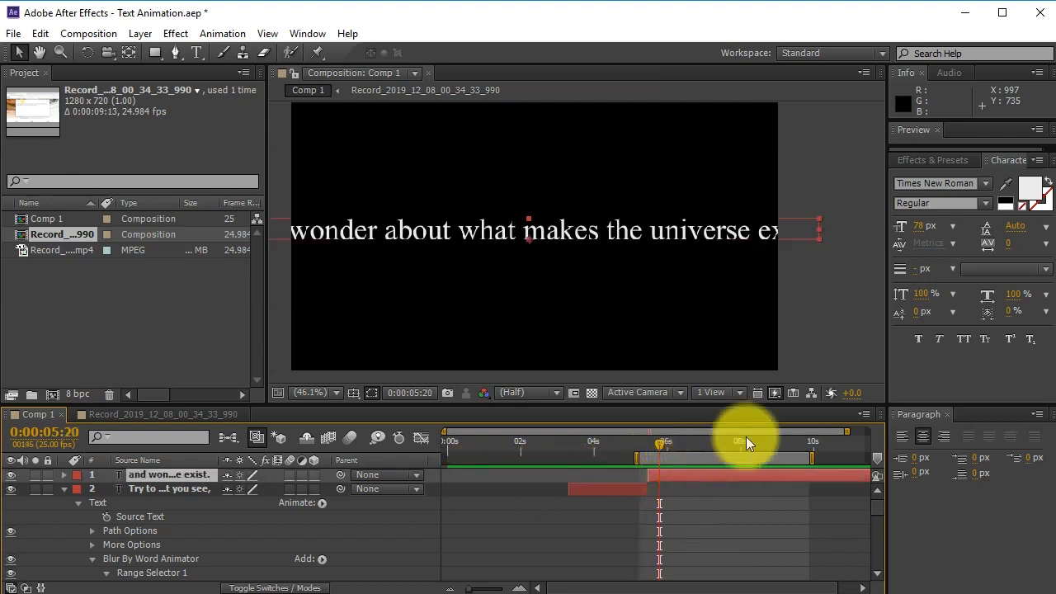
pyautogui.click(650, 442)
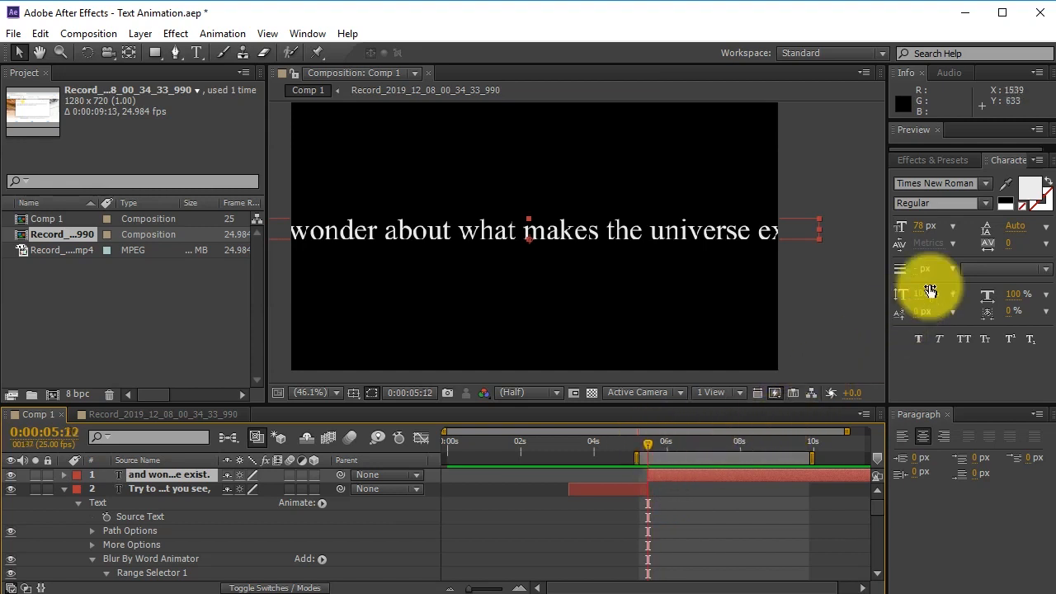
# - Try the Magnify preset from the Tracking text presets on the third phrase, scrub through it and undo it
pyautogui.click(940, 159)
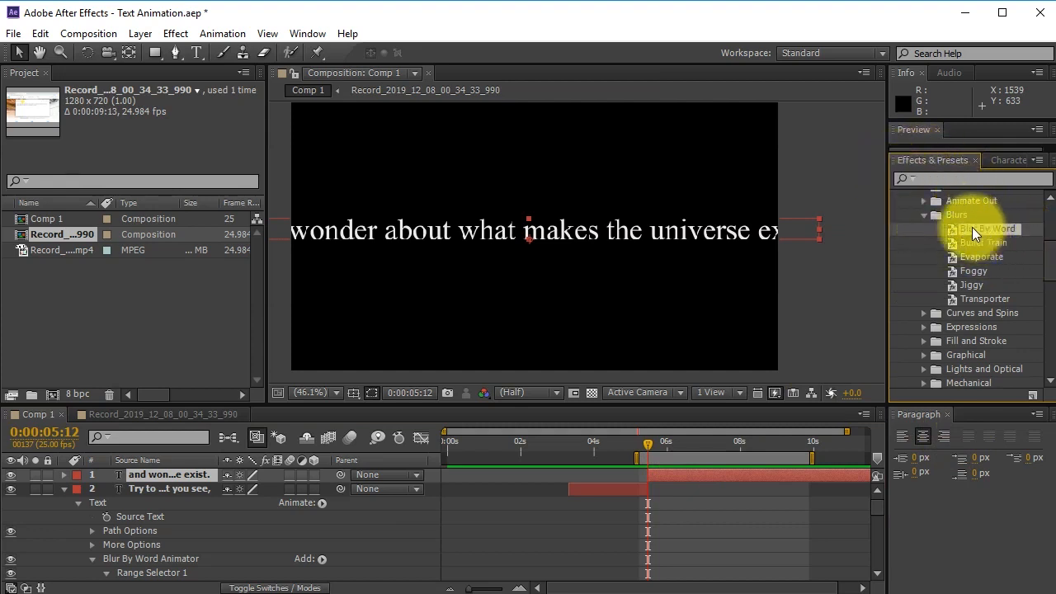
pyautogui.click(925, 215)
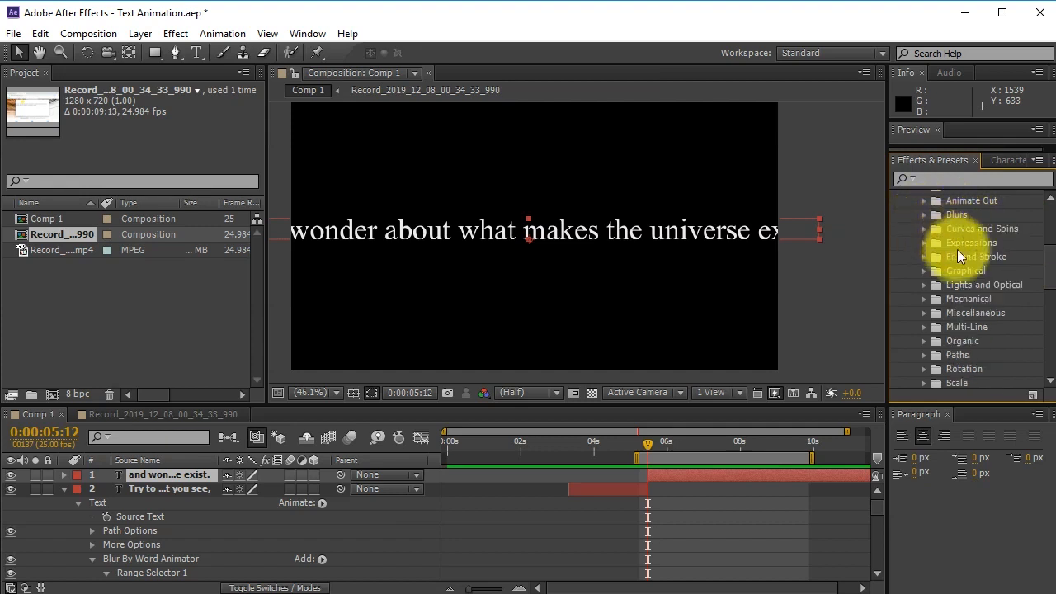
pyautogui.scroll(-1, 986, 347)
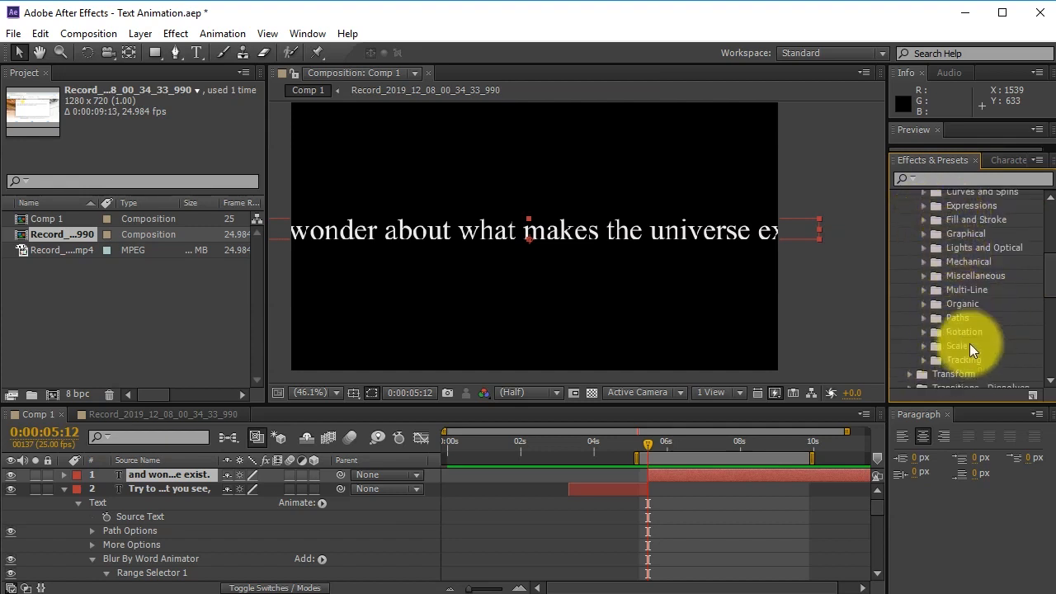
pyautogui.click(923, 360)
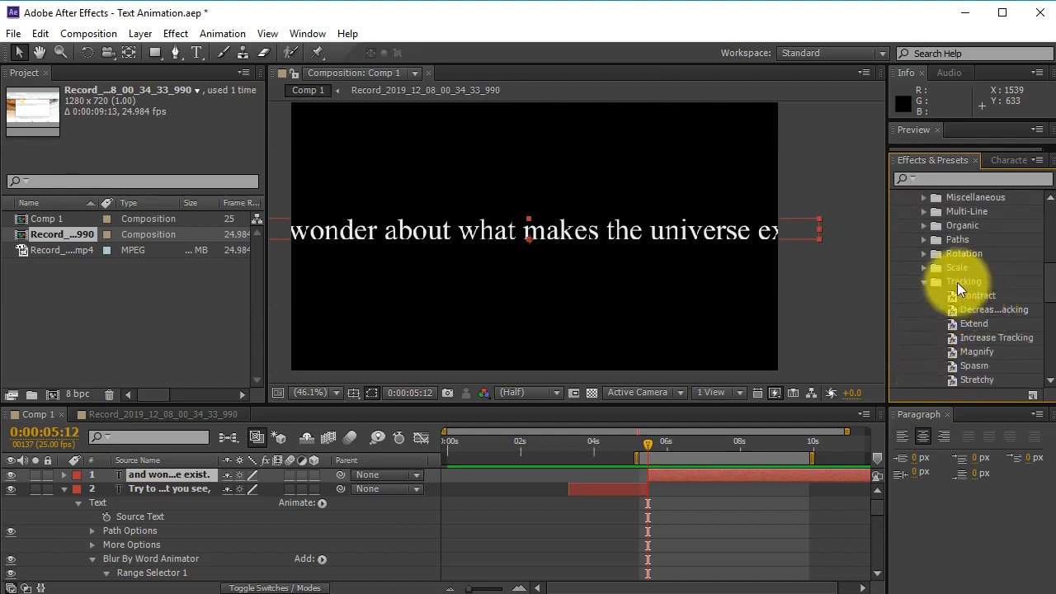
pyautogui.scroll(-1, 995, 353)
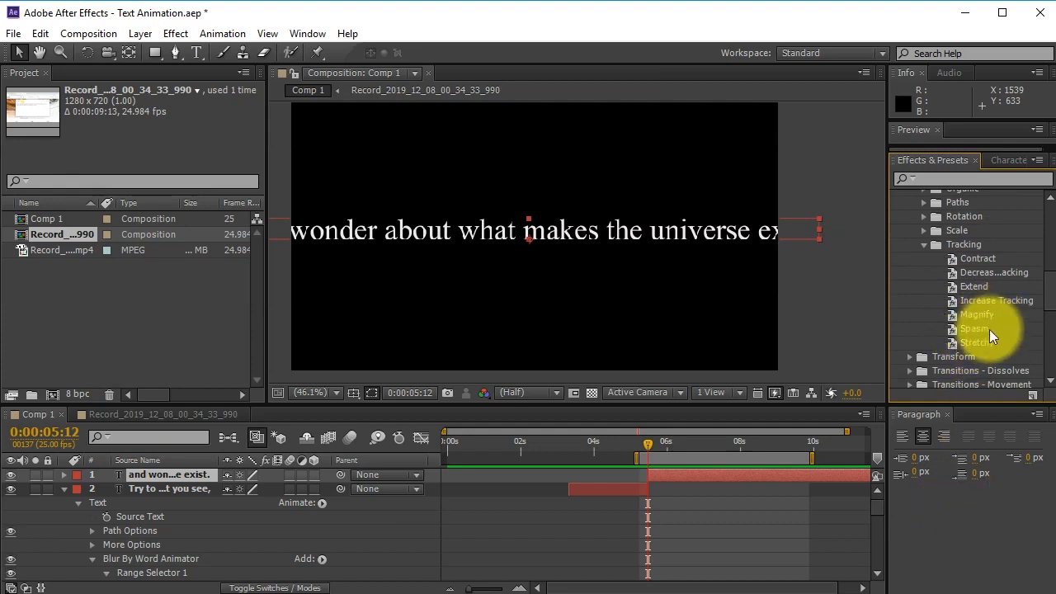
pyautogui.moveTo(978, 313); pyautogui.dragTo(683, 478)
pyautogui.click(654, 443)
pyautogui.moveTo(653, 444); pyautogui.dragTo(690, 448)
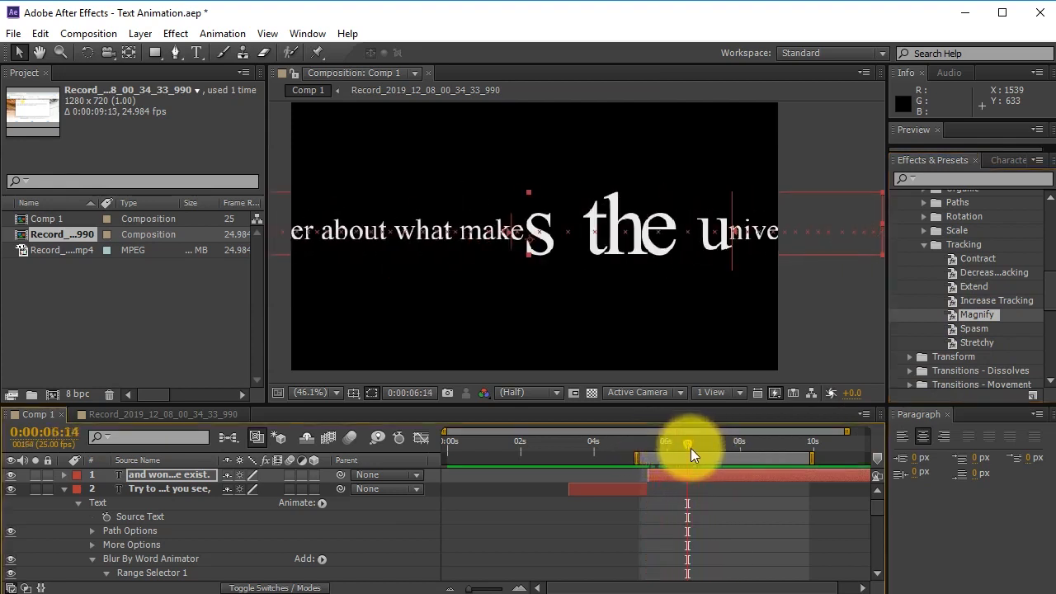
pyautogui.hotkey('ctrl', 'z')
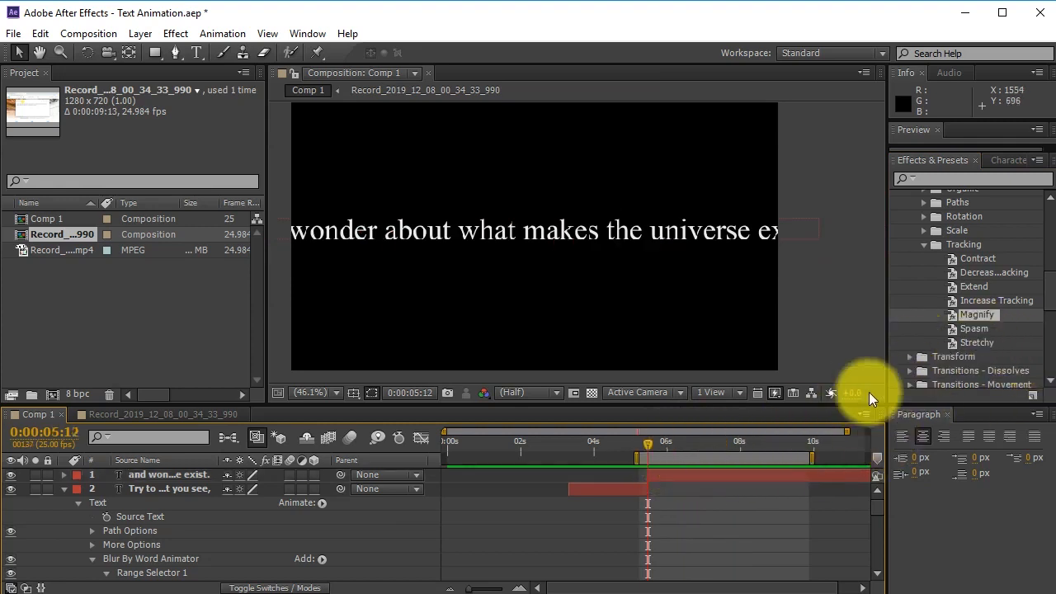
# - Try the Zoom Away preset from the Scale text presets on the third phrase, scrub through it and undo it
pyautogui.click(926, 230)
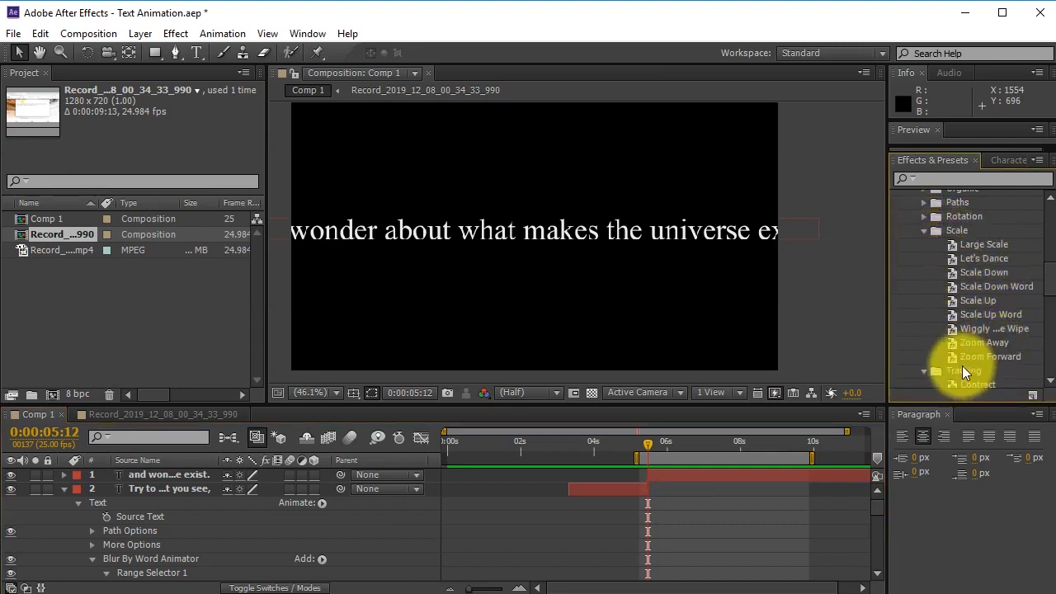
pyautogui.moveTo(991, 342); pyautogui.dragTo(706, 469)
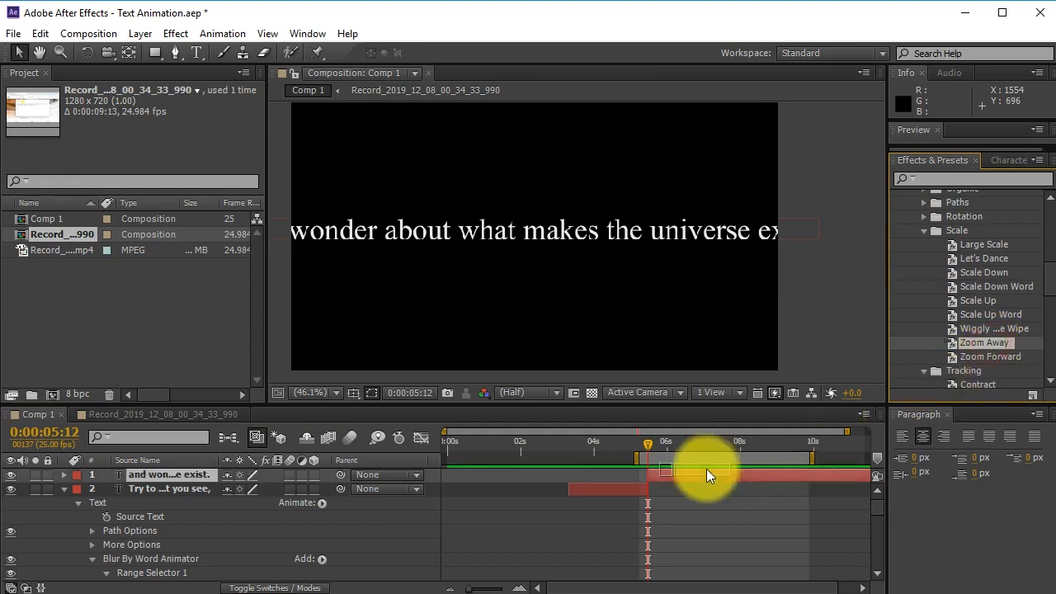
pyautogui.moveTo(664, 439); pyautogui.dragTo(699, 446)
pyautogui.hotkey('ctrl', 'z')
pyautogui.hotkey('ctrl', 'z')
# - Split the third phrase's layer at 0:00:05:11 and delete the part before that time
pyautogui.click(689, 475)
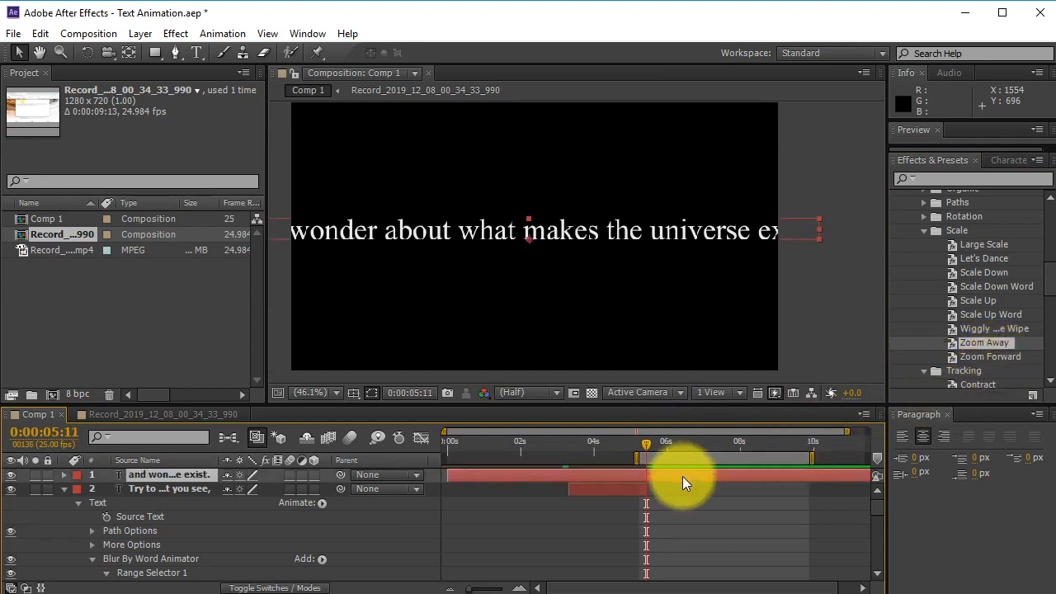
pyautogui.hotkey('ctrl', 'shift', 'd')
pyautogui.click(640, 484)
pyautogui.press('Delete')
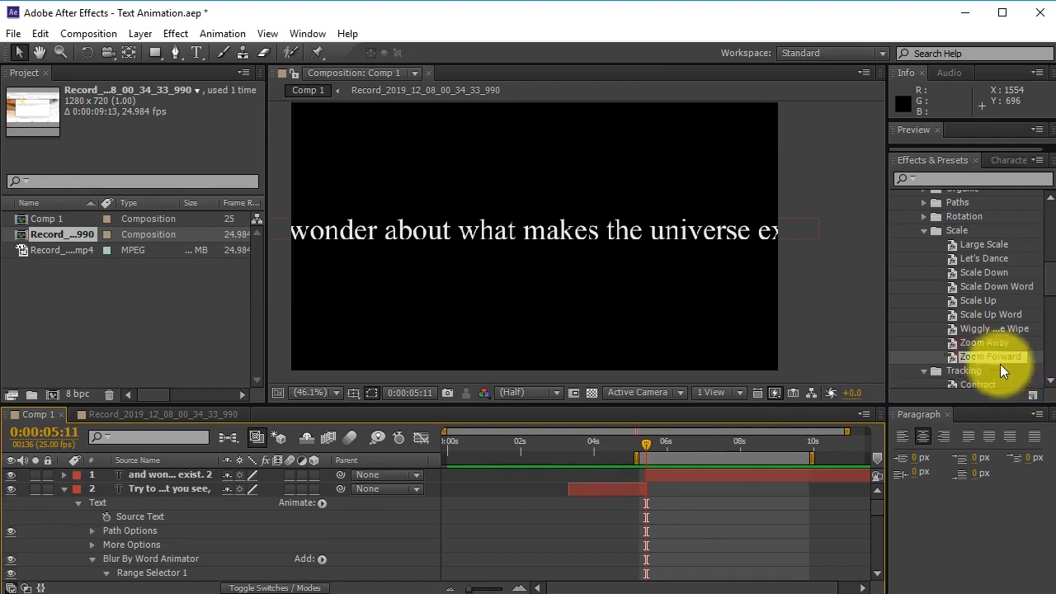
# - Try the Zoom Forward preset on the third phrase, scrub through the animation and undo it
pyautogui.moveTo(1001, 360); pyautogui.dragTo(688, 475)
pyautogui.moveTo(649, 446); pyautogui.dragTo(699, 448)
pyautogui.hotkey('ctrl', 'z')
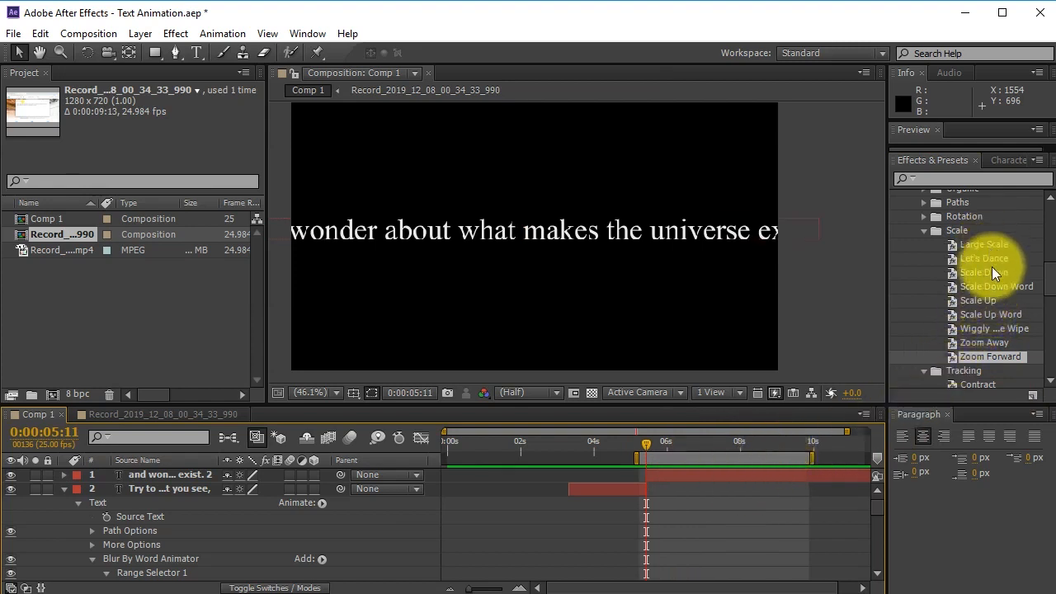
# - Try the Scale Up preset on the third phrase, check its motion and undo it
pyautogui.moveTo(983, 300); pyautogui.dragTo(720, 478)
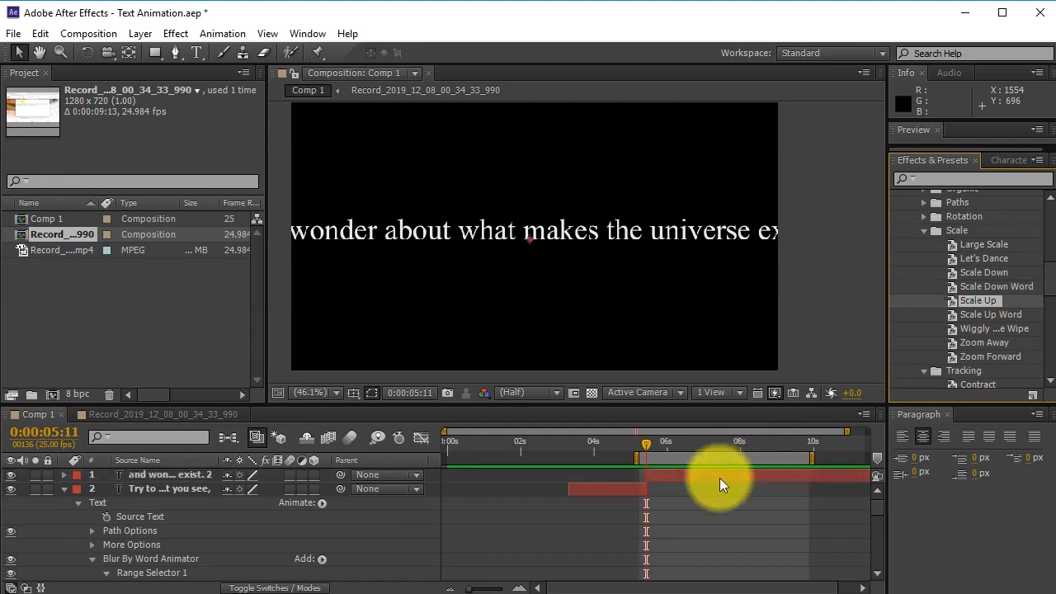
pyautogui.moveTo(654, 441)
pyautogui.mouseDown()
pyautogui.moveTo(729, 449)
pyautogui.moveTo(659, 447)
pyautogui.mouseUp()
pyautogui.hotkey('ctrl', 'z')
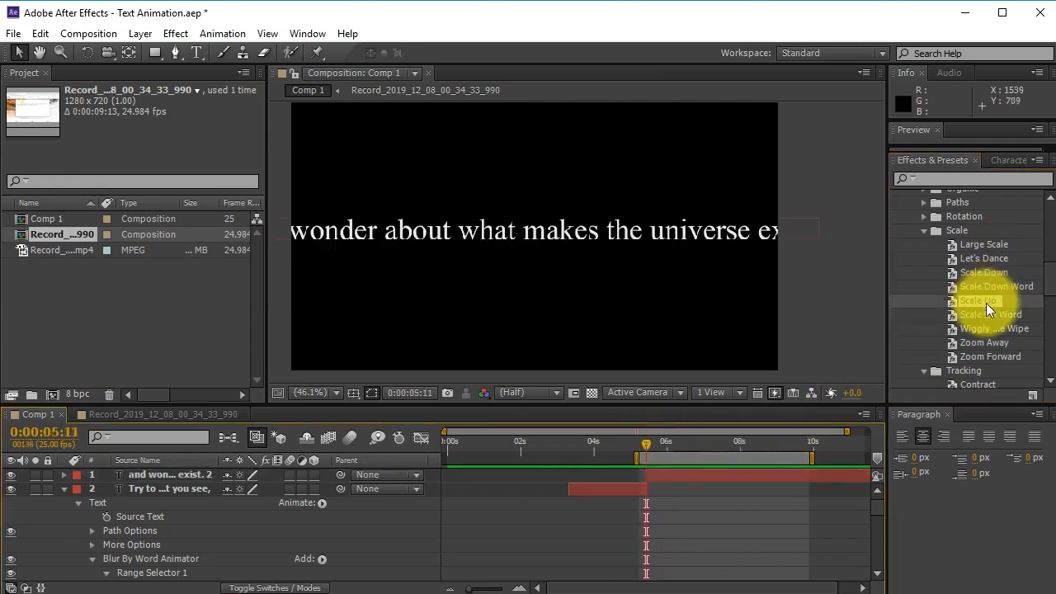
# - Apply the Scale Up Word preset to the third phrase at 0:00:05:11 and scrub through the animation to 0:00:09:03
pyautogui.moveTo(980, 314); pyautogui.dragTo(694, 476)
pyautogui.click(649, 439)
pyautogui.moveTo(650, 438); pyautogui.dragTo(709, 442)
pyautogui.moveTo(790, 438); pyautogui.dragTo(782, 467)
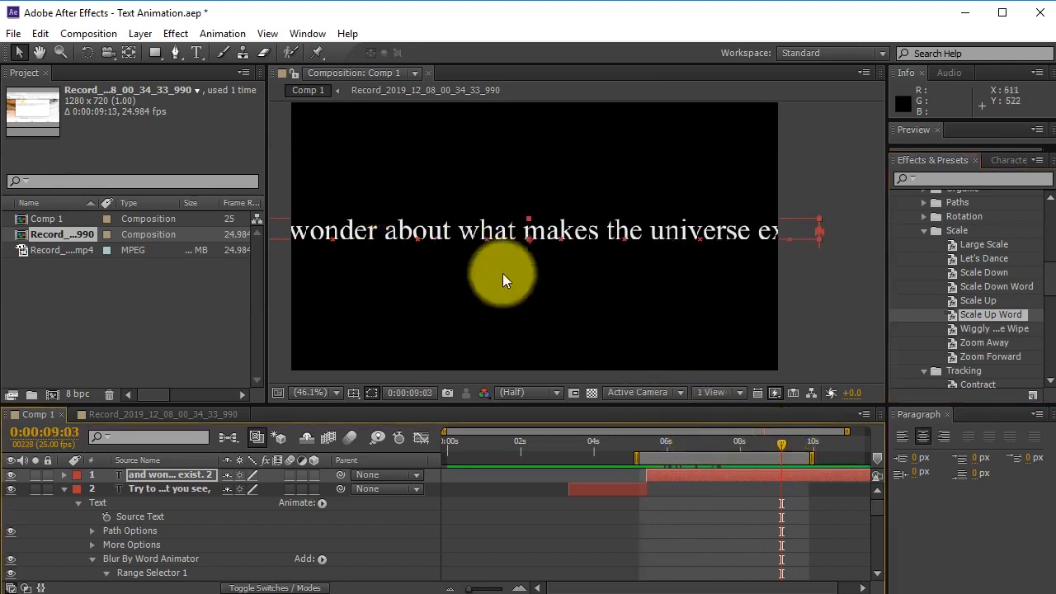
# - Break the third phrase into two lines before "makes", replacing the space there, and save the project
pyautogui.doubleClick(519, 232)
pyautogui.click(527, 231)
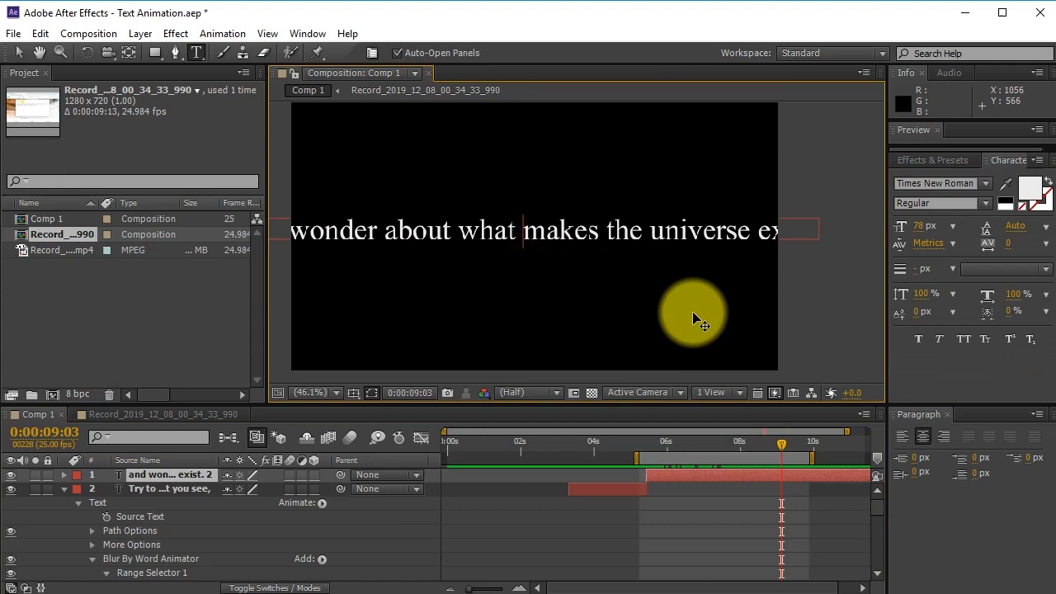
pyautogui.hotkey('shift', 'Left')
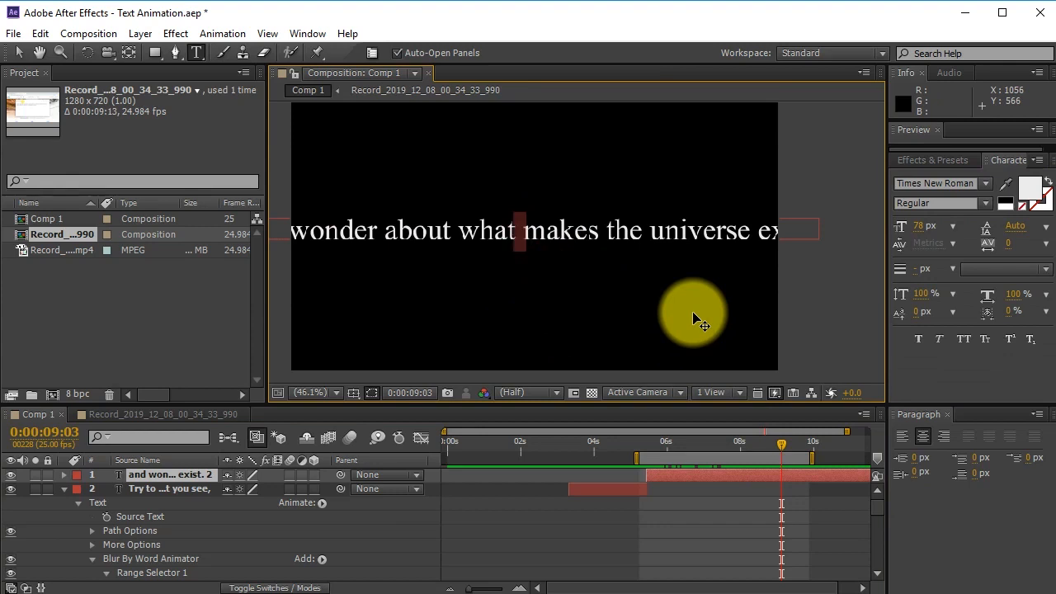
pyautogui.press('Return')
pyautogui.hotkey('ctrl', 's')
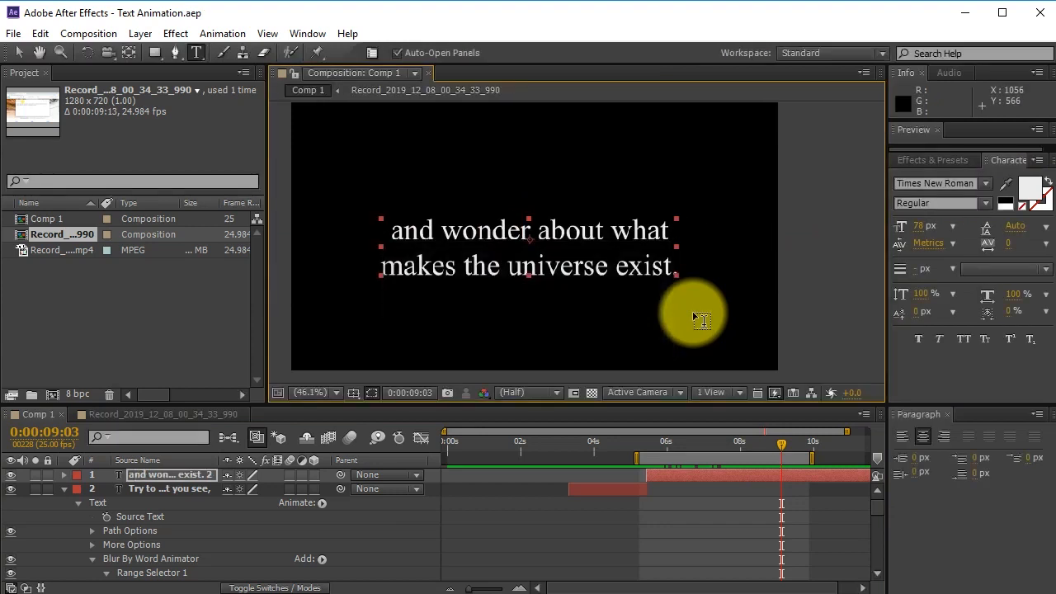
# - Activate the Selection tool, show the Title/Action Safe guides and center the two-line phrase in the frame
pyautogui.click(18, 53)
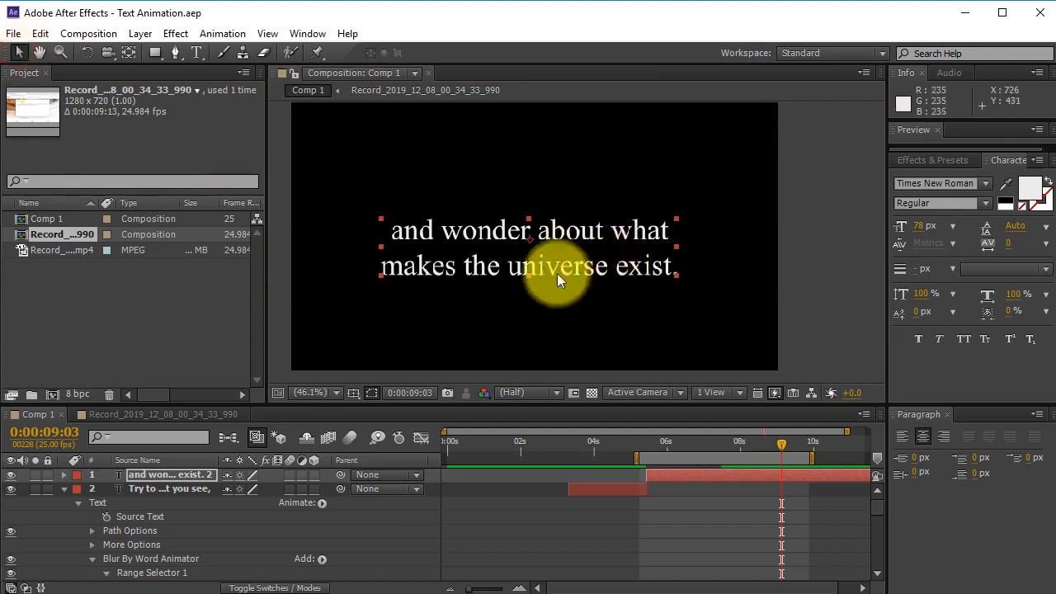
pyautogui.click(352, 393)
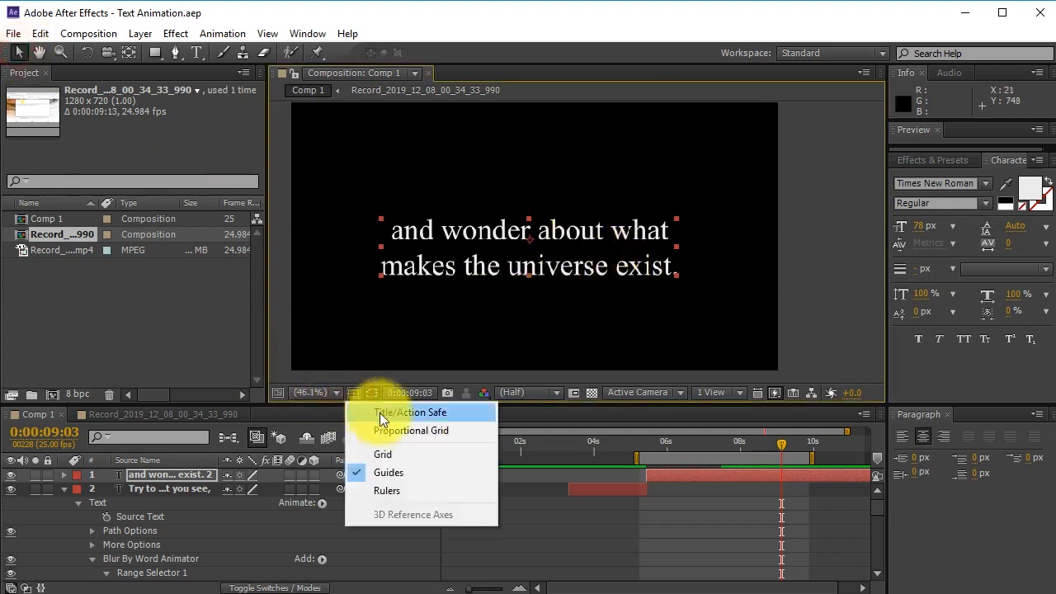
pyautogui.click(449, 414)
pyautogui.moveTo(568, 241); pyautogui.dragTo(564, 238)
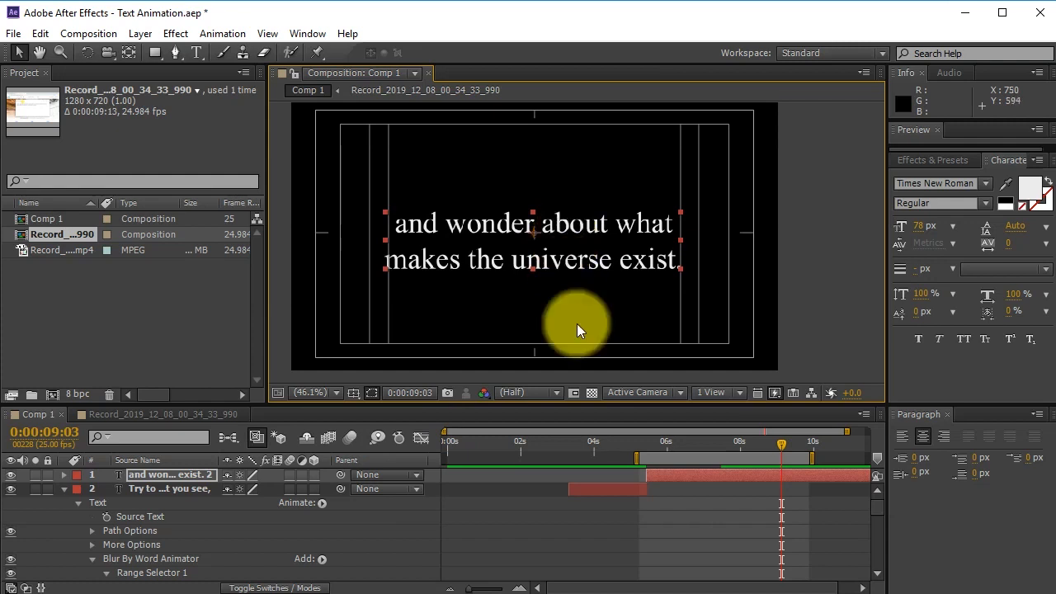
# - Shift the work area to start with the third phrase's layer at about 5.4 seconds and save the project
pyautogui.moveTo(779, 529); pyautogui.dragTo(660, 532)
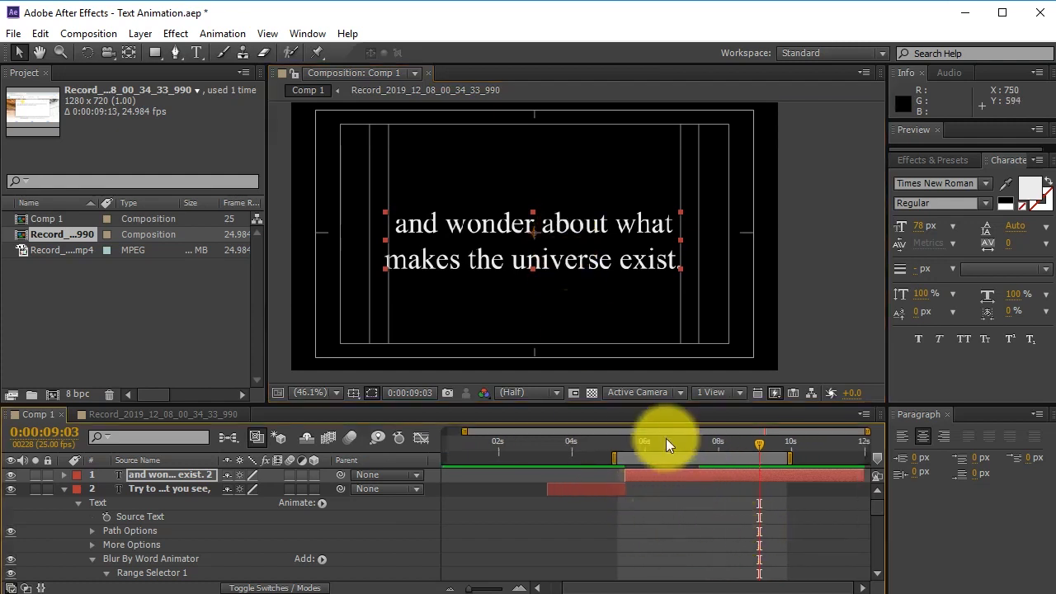
pyautogui.moveTo(671, 454); pyautogui.dragTo(679, 455)
pyautogui.hotkey('ctrl', 's')
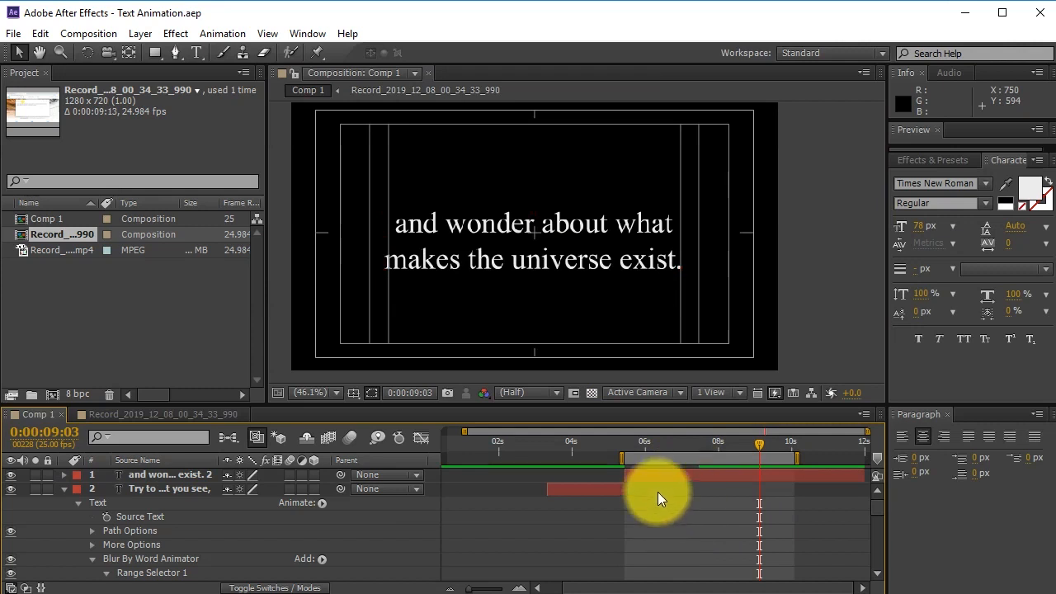
# - Preview the third phrase's word-by-word animation, set the current time to 0:00:08:12 and play the preview again
pyautogui.press('KP_0')
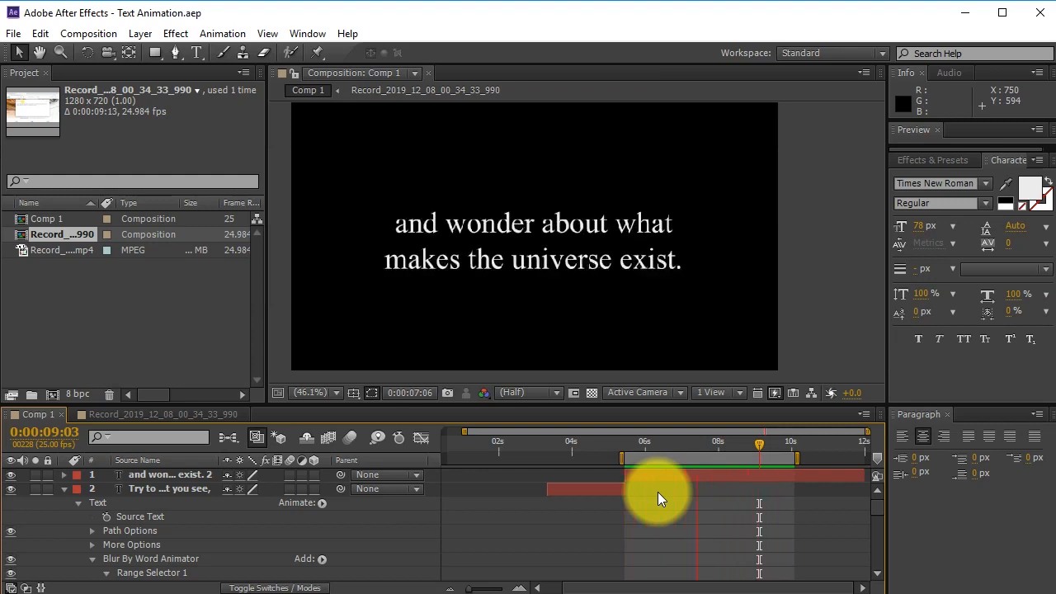
pyautogui.press('space')
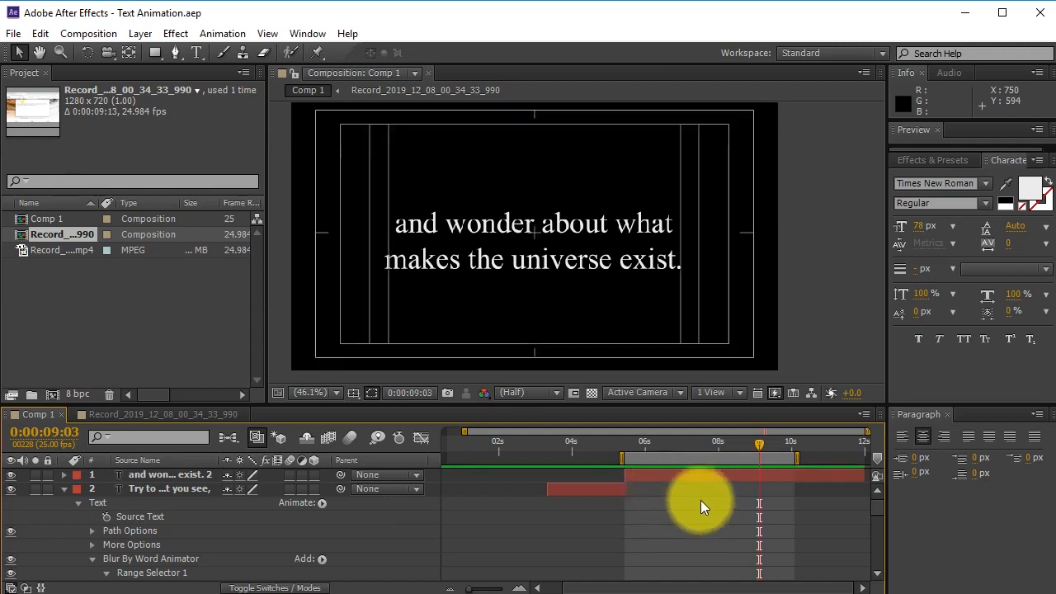
pyautogui.moveTo(766, 444); pyautogui.dragTo(737, 452)
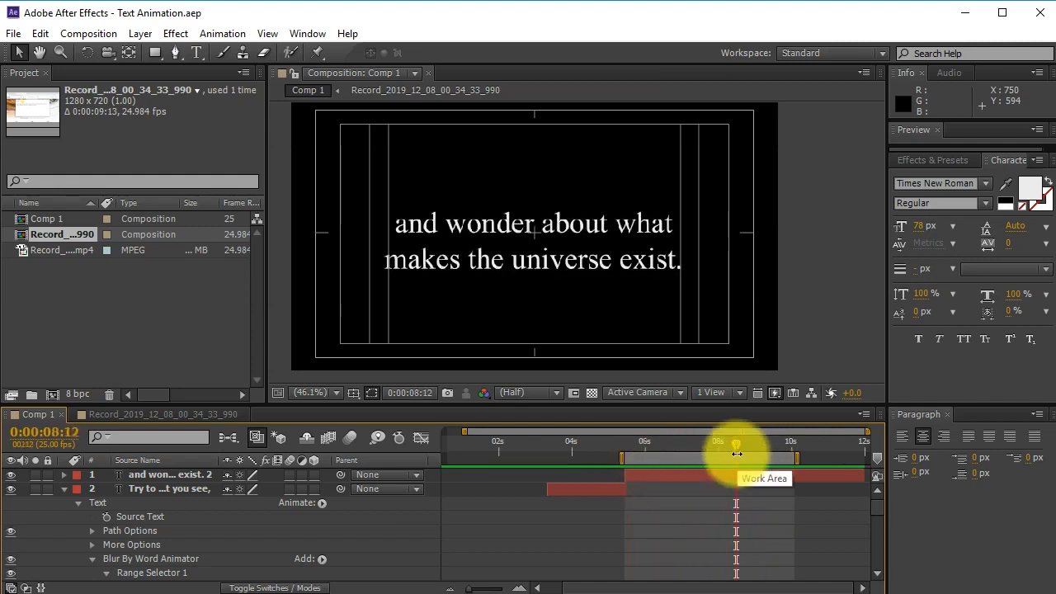
pyautogui.press('space')
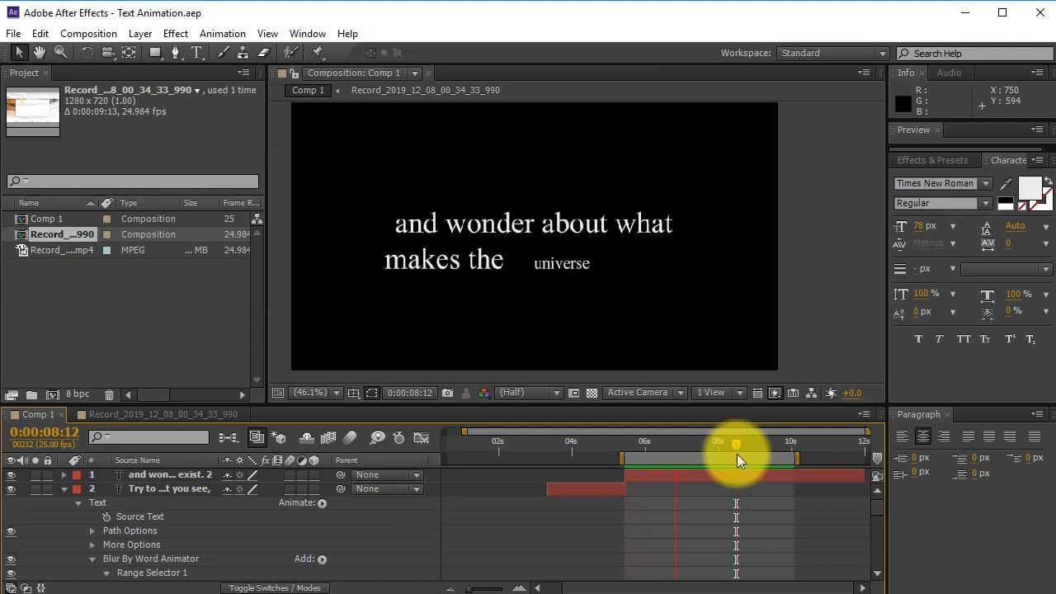